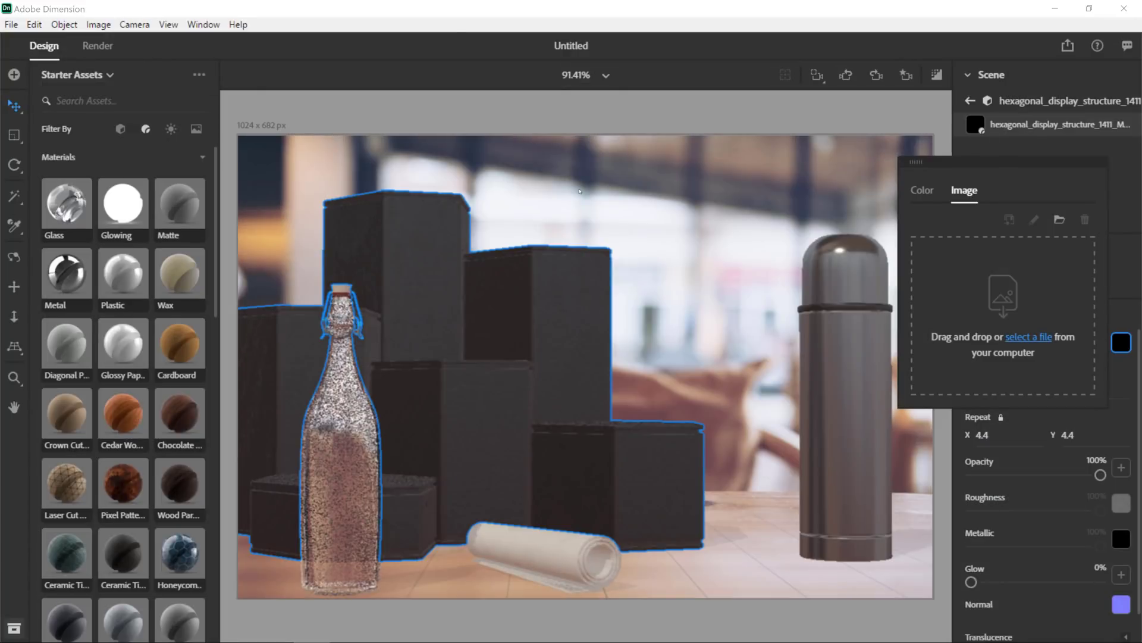
# Step: Load seamless-pattern.psd as the dark boxes' image texture in Adobe Dimension
pyautogui.click(1028, 336)
pyautogui.click(326, 147)
pyautogui.click(352, 276)
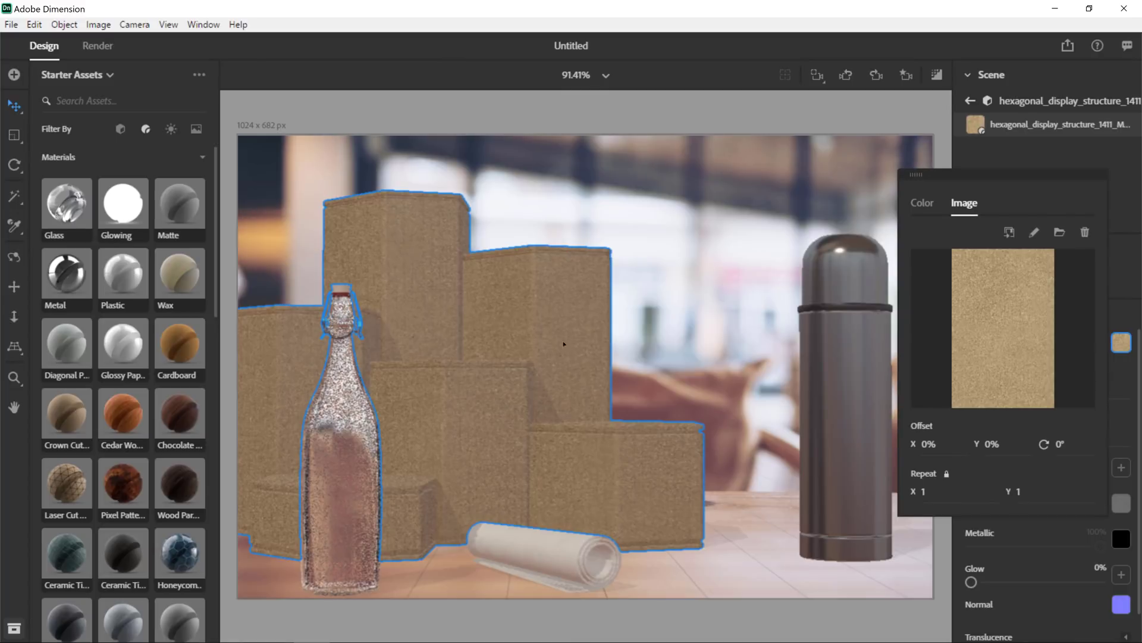
pyautogui.click(1032, 166)
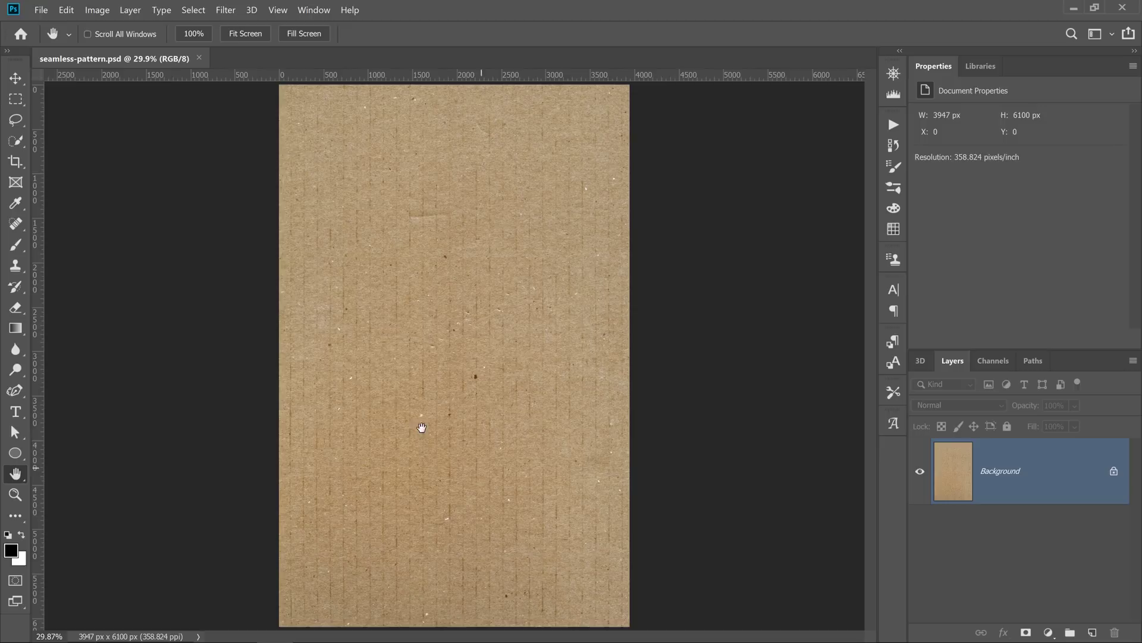
# Step: Define the cardboard texture as a Photoshop pattern named 'test'
pyautogui.click(65, 10)
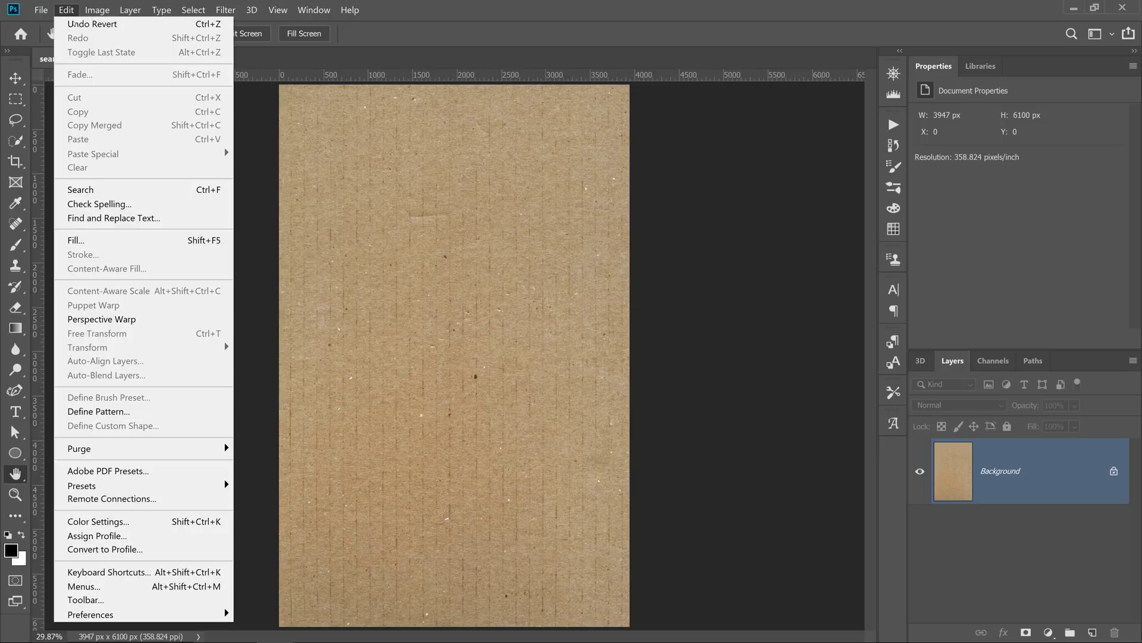
pyautogui.click(123, 412)
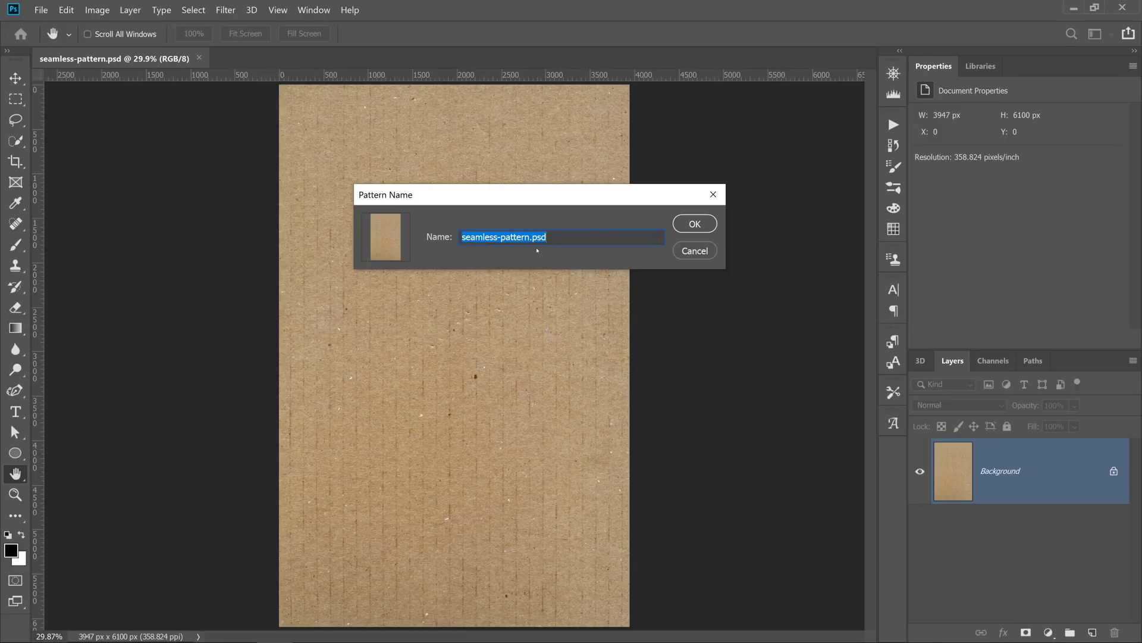
pyautogui.write('test')
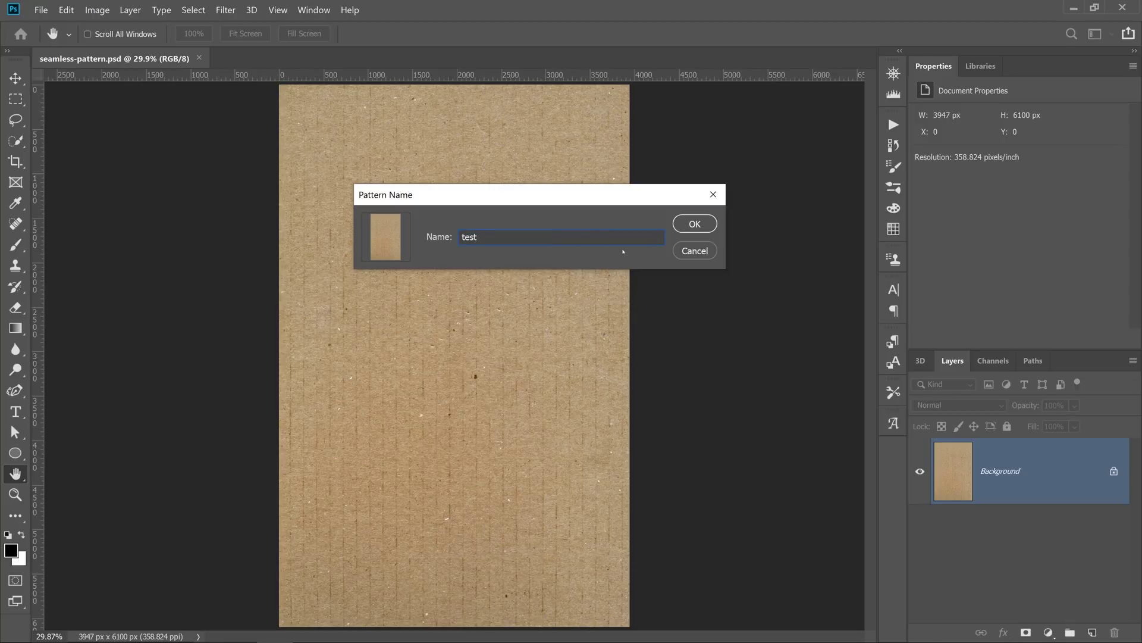
pyautogui.click(693, 224)
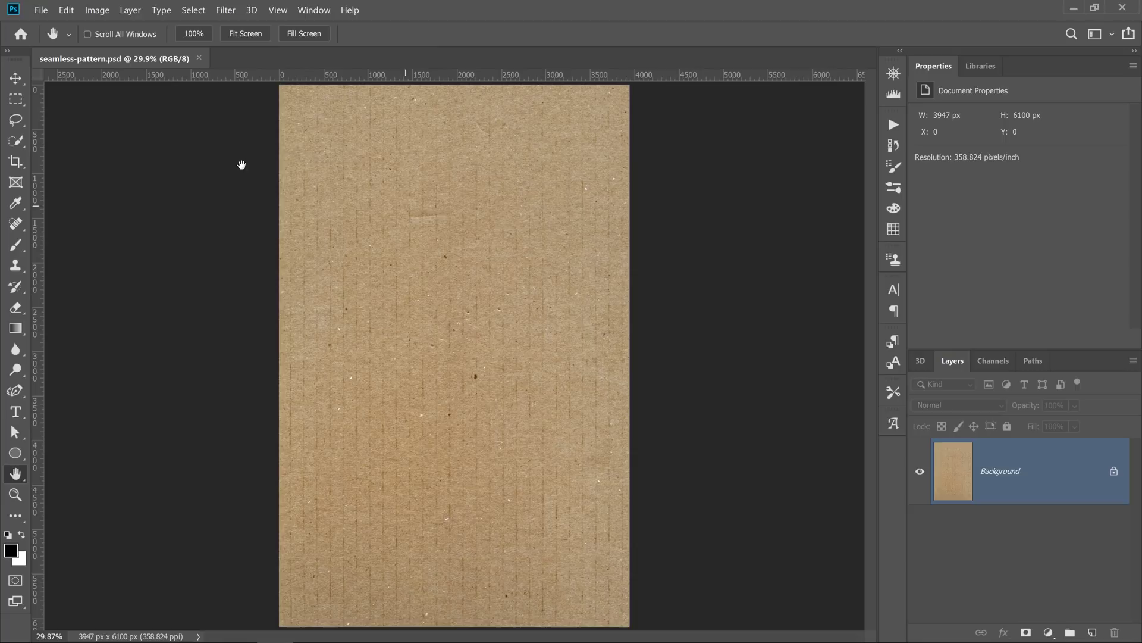
pyautogui.click(41, 10)
# Step: Create a 4200 × 2700 px transparent document and fit it to the window
pyautogui.click(54, 23)
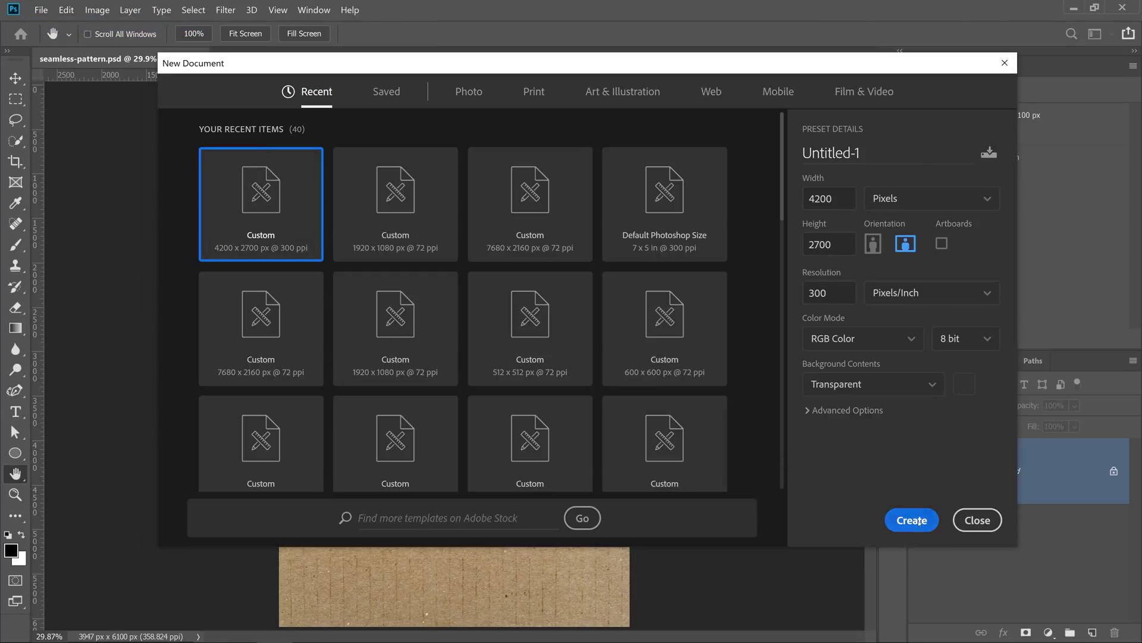
pyautogui.click(911, 520)
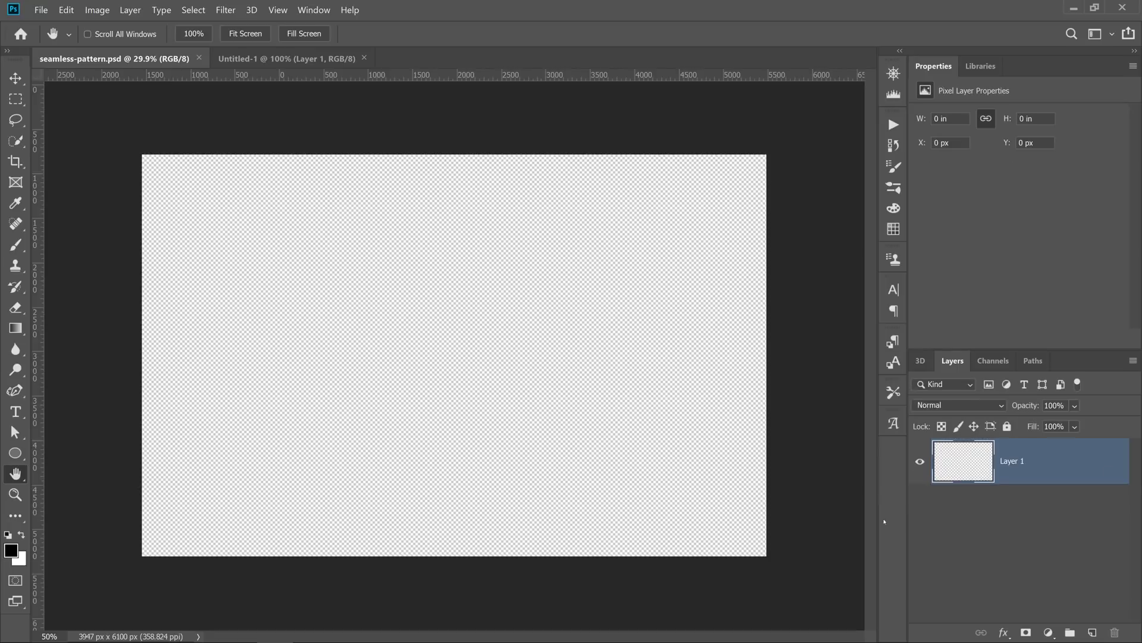
pyautogui.doubleClick(16, 473)
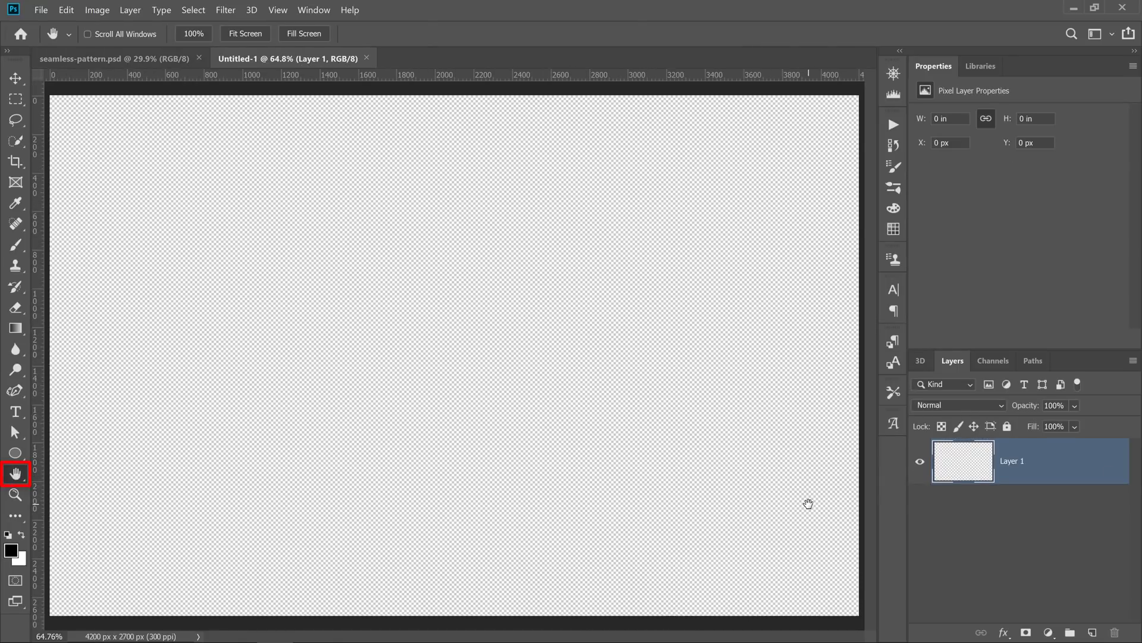
# Step: Add a Pattern Fill layer of the cardboard pattern at 25% scale, then return to seamless-pattern.psd
pyautogui.click(1049, 633)
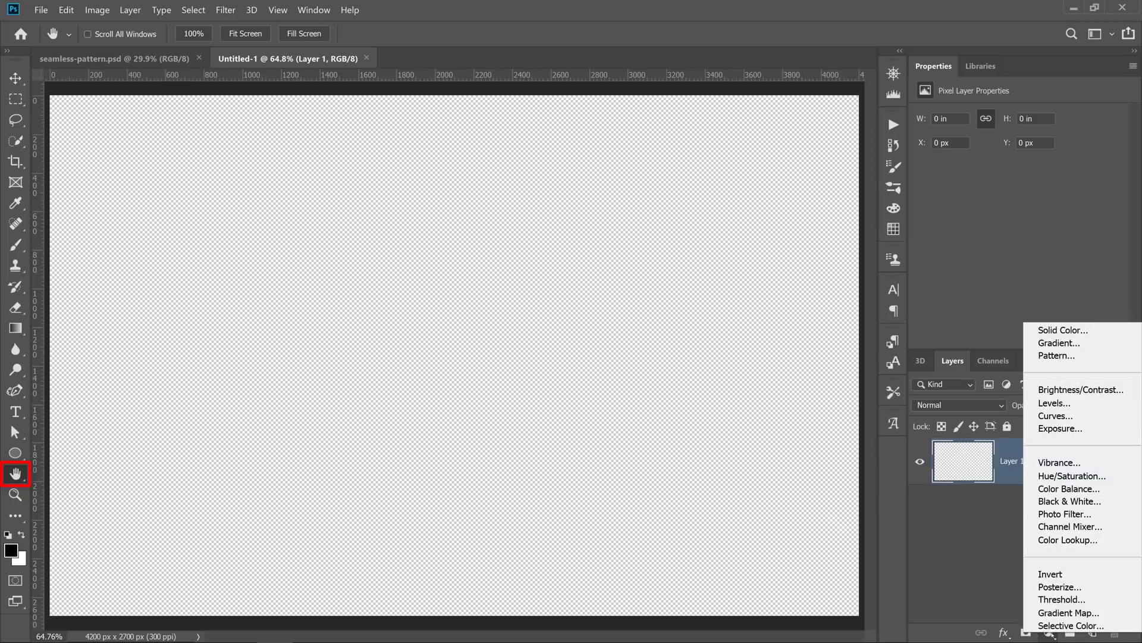
pyautogui.click(1057, 356)
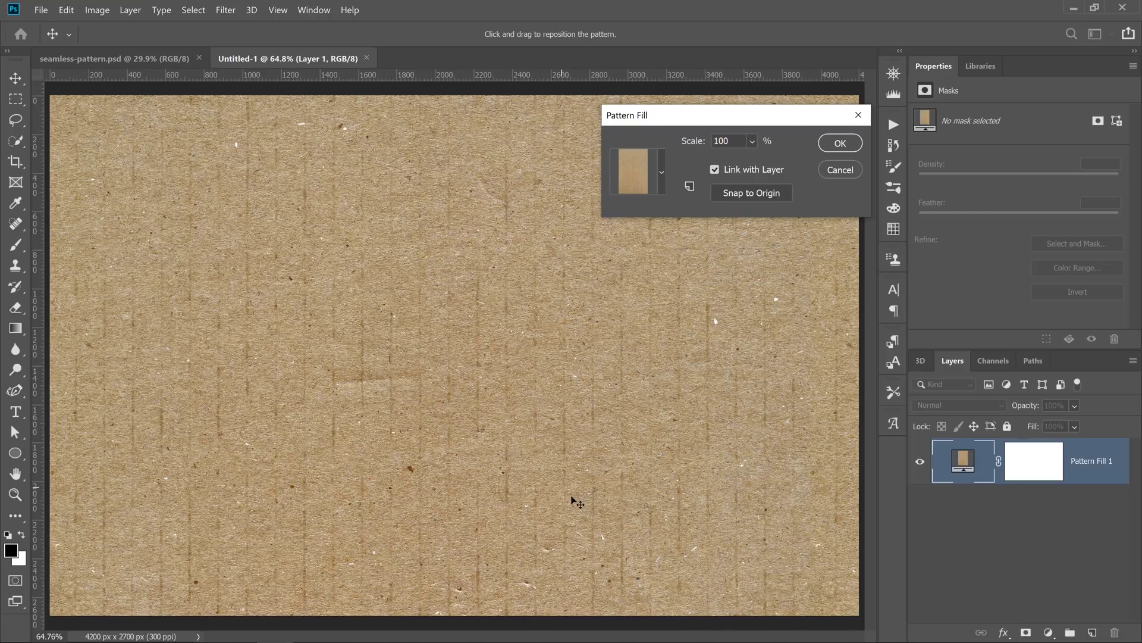
pyautogui.press('Tab')
pyautogui.write('25')
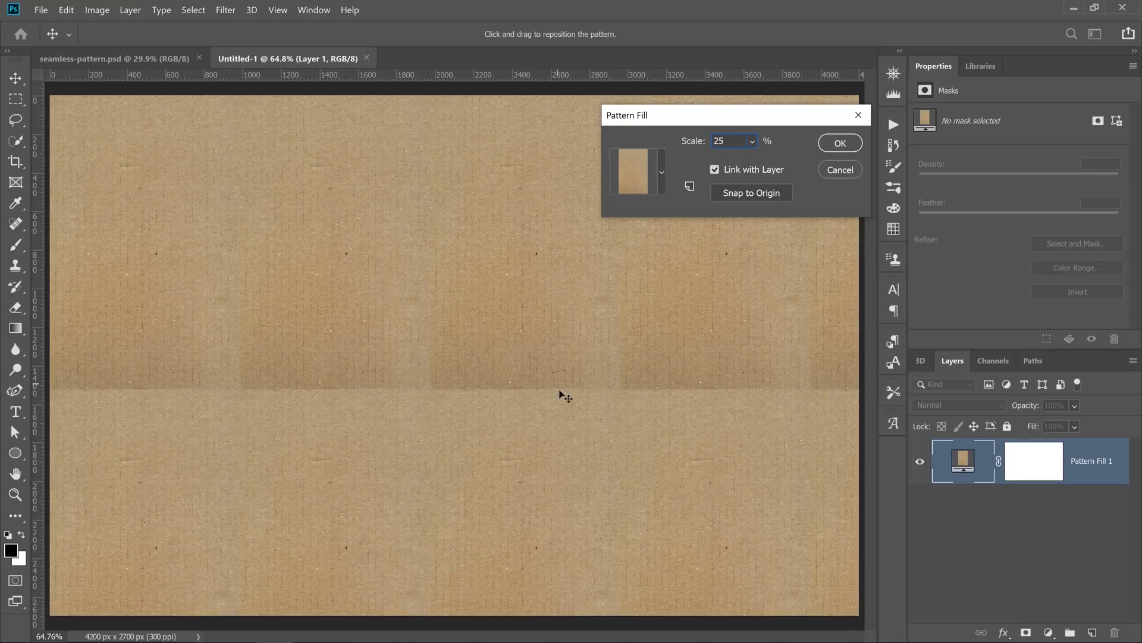
pyautogui.moveTo(571, 360); pyautogui.dragTo(392, 424)
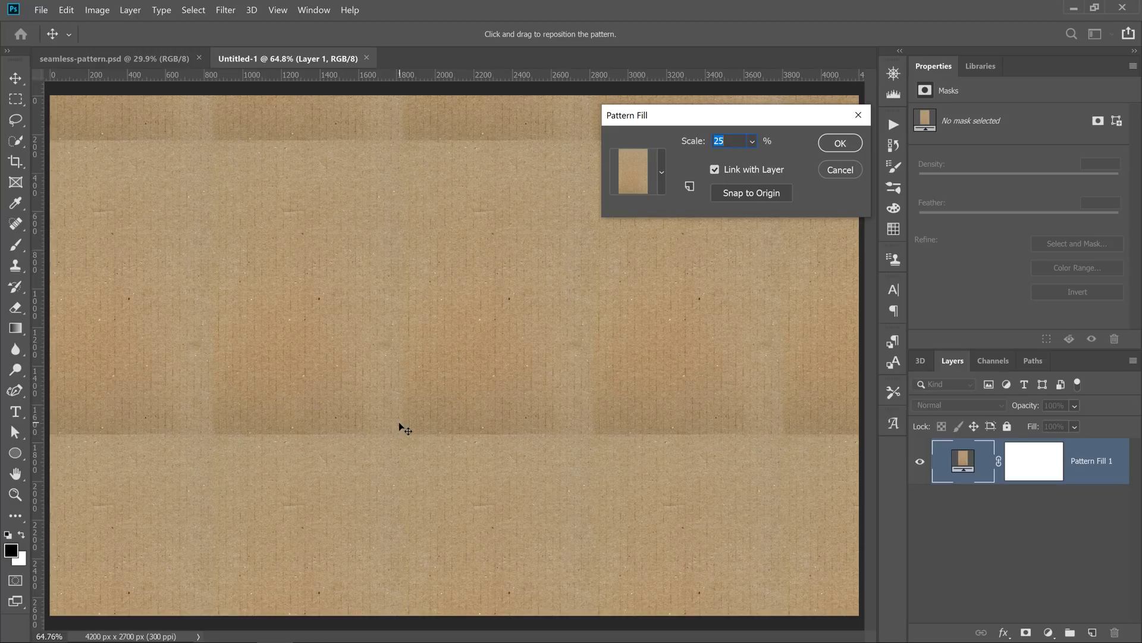
pyautogui.click(840, 142)
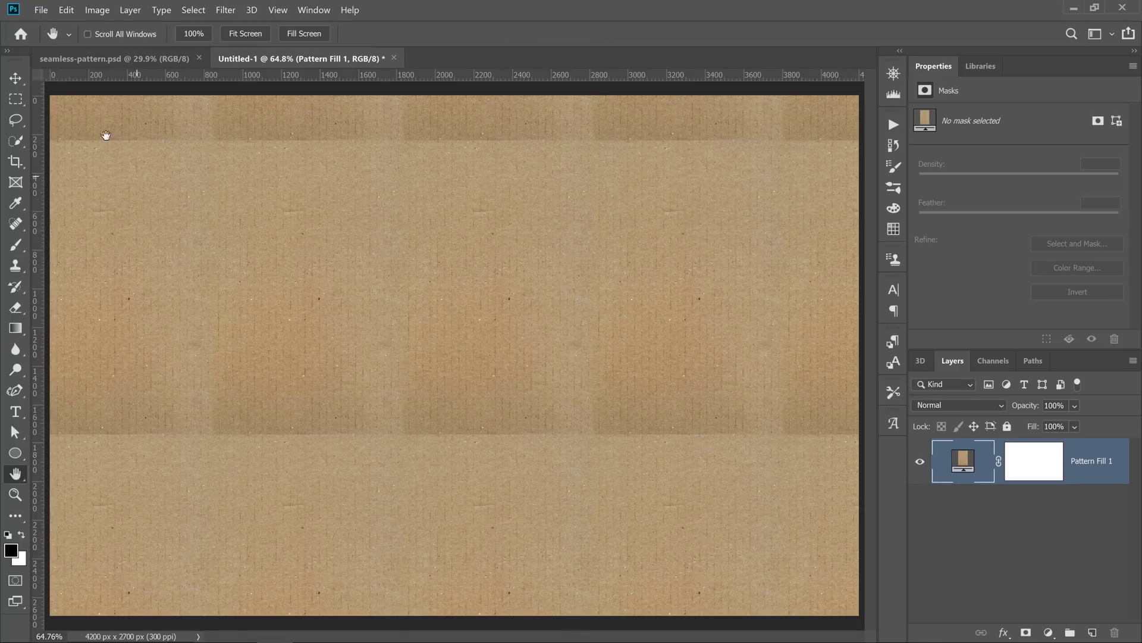
pyautogui.click(113, 59)
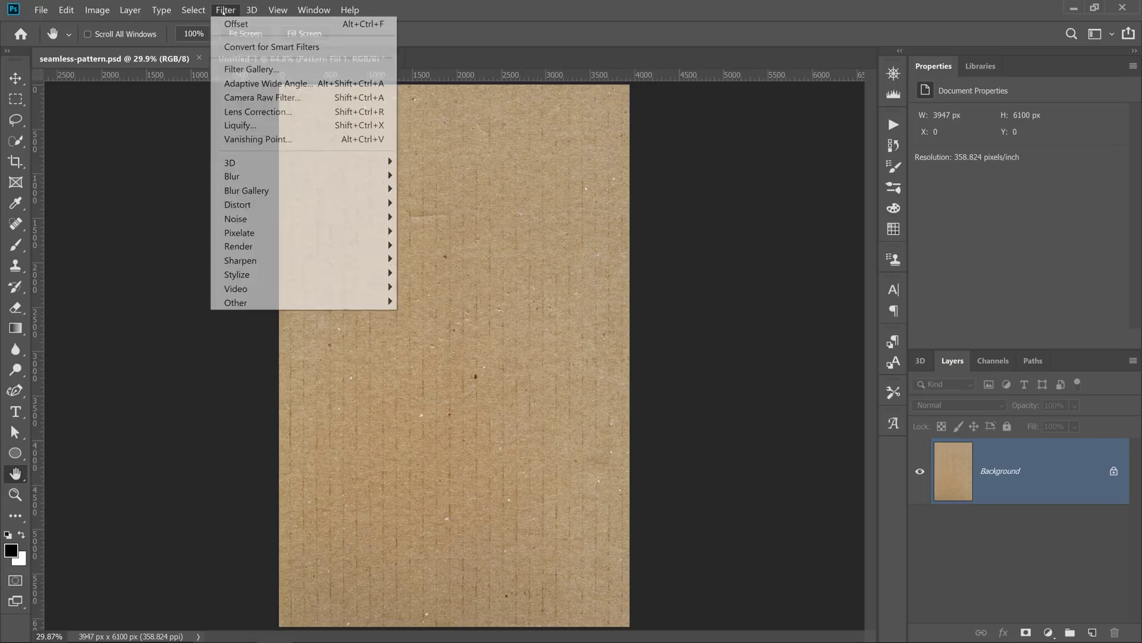
# Step: Apply the Offset filter with +1812 px horizontal, +3320 px vertical and Wrap Around
pyautogui.click(225, 11)
pyautogui.moveTo(256, 302)
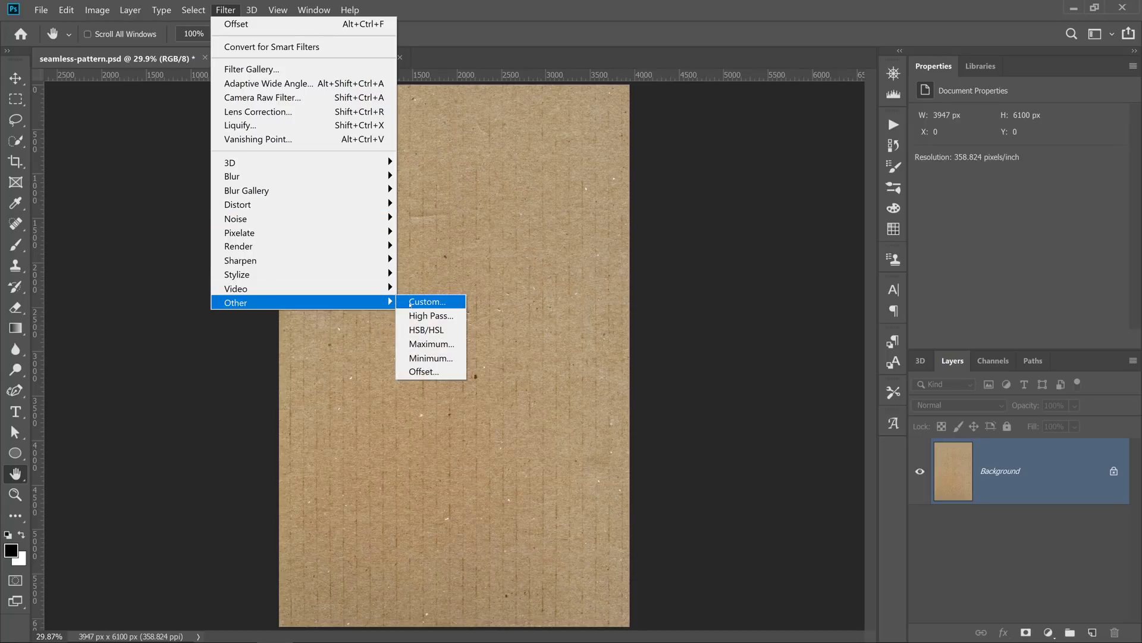
pyautogui.click(426, 373)
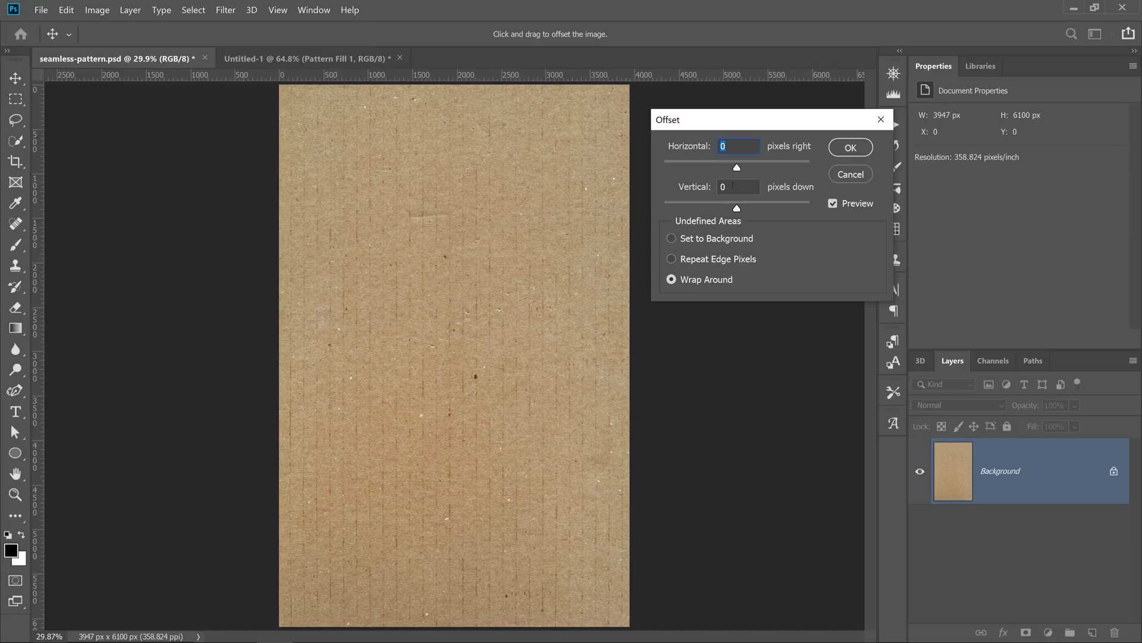
pyautogui.moveTo(736, 168); pyautogui.dragTo(751, 170)
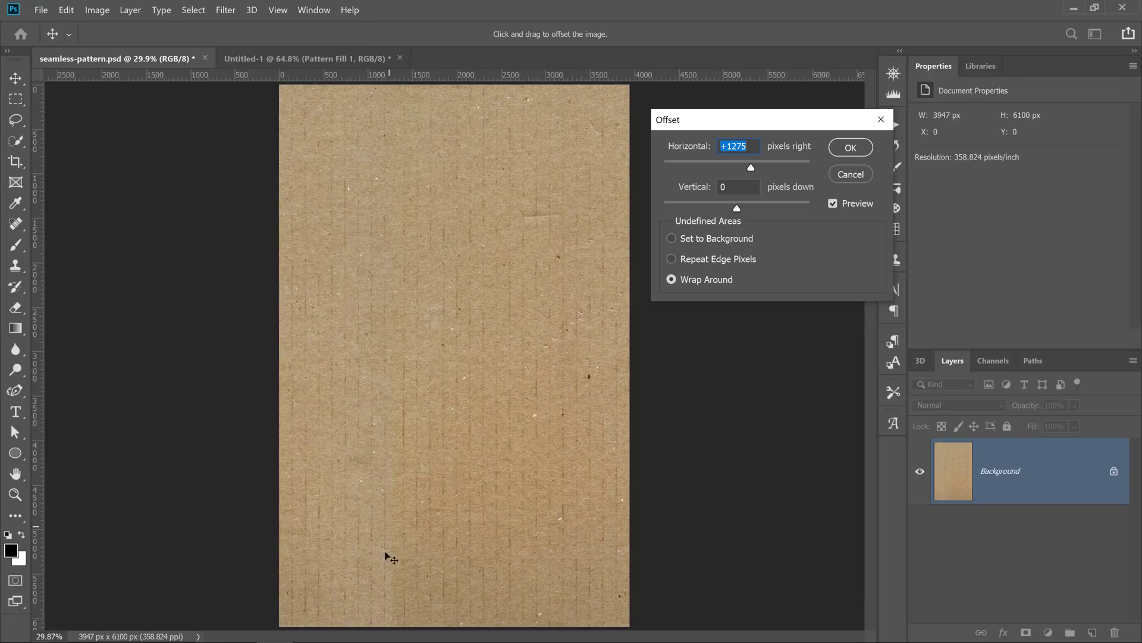
pyautogui.moveTo(386, 556); pyautogui.dragTo(481, 557)
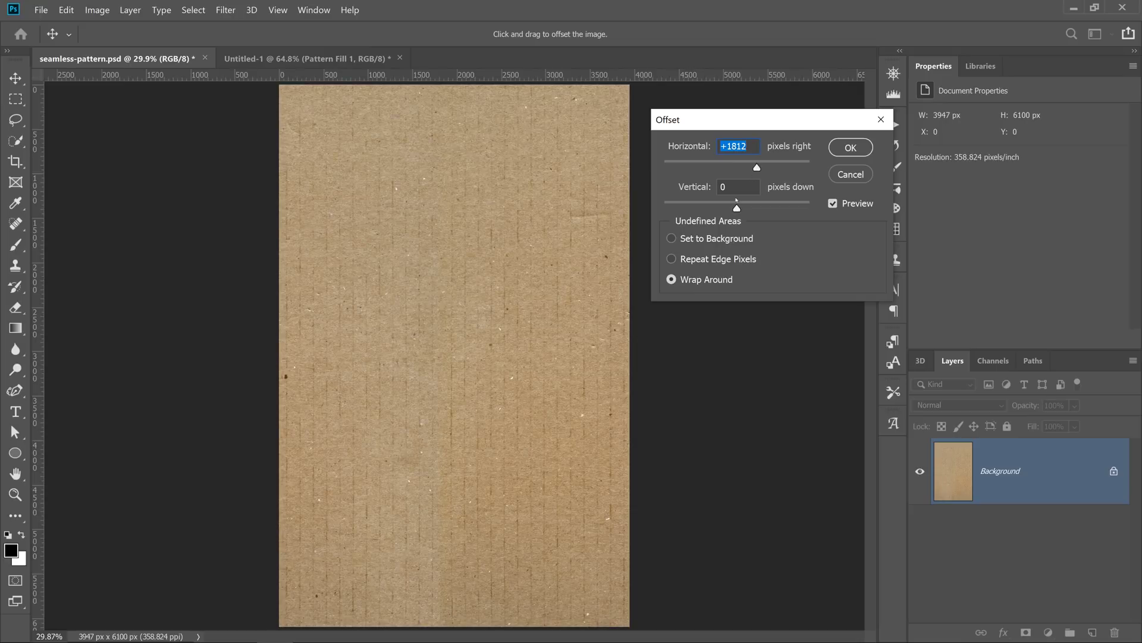
pyautogui.moveTo(737, 208); pyautogui.dragTo(760, 208)
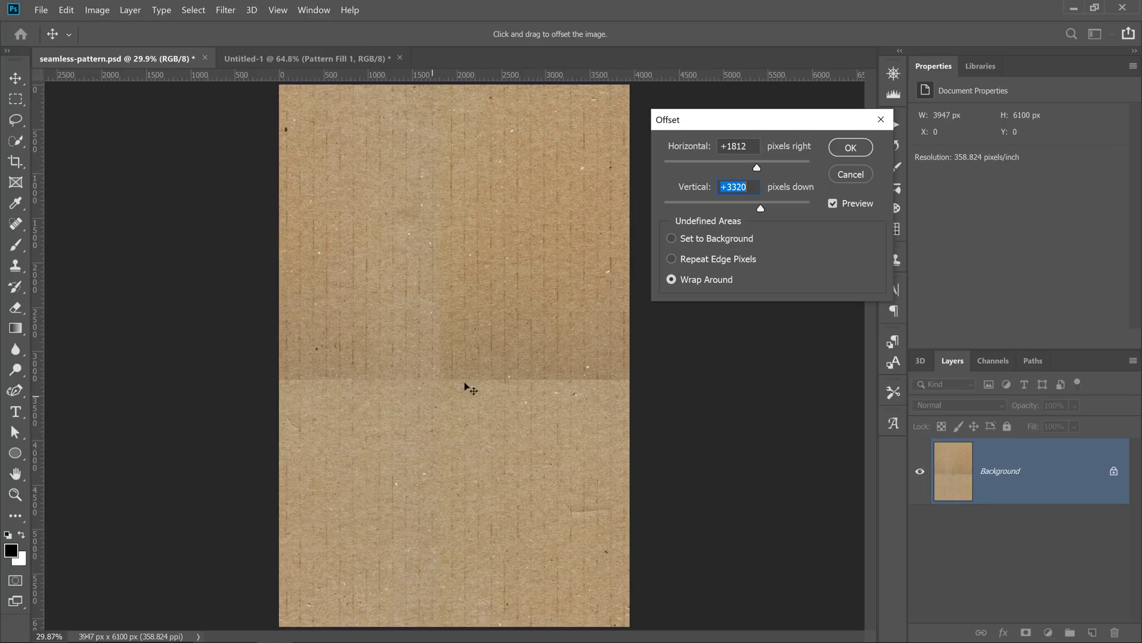
pyautogui.click(839, 150)
pyautogui.press('h')
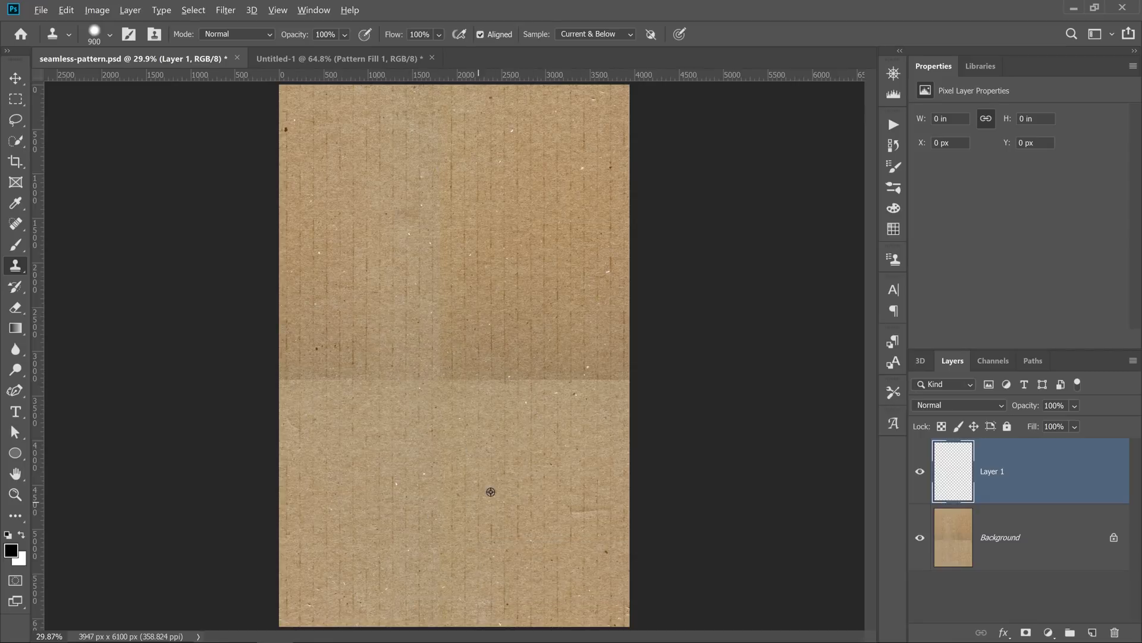
# Step: Clone texture over the horizontal seam on Layer 1 with a 900 px, 0% hardness brush, then compare
pyautogui.keyDown('alt'); pyautogui.click(492, 444); pyautogui.keyUp('alt')
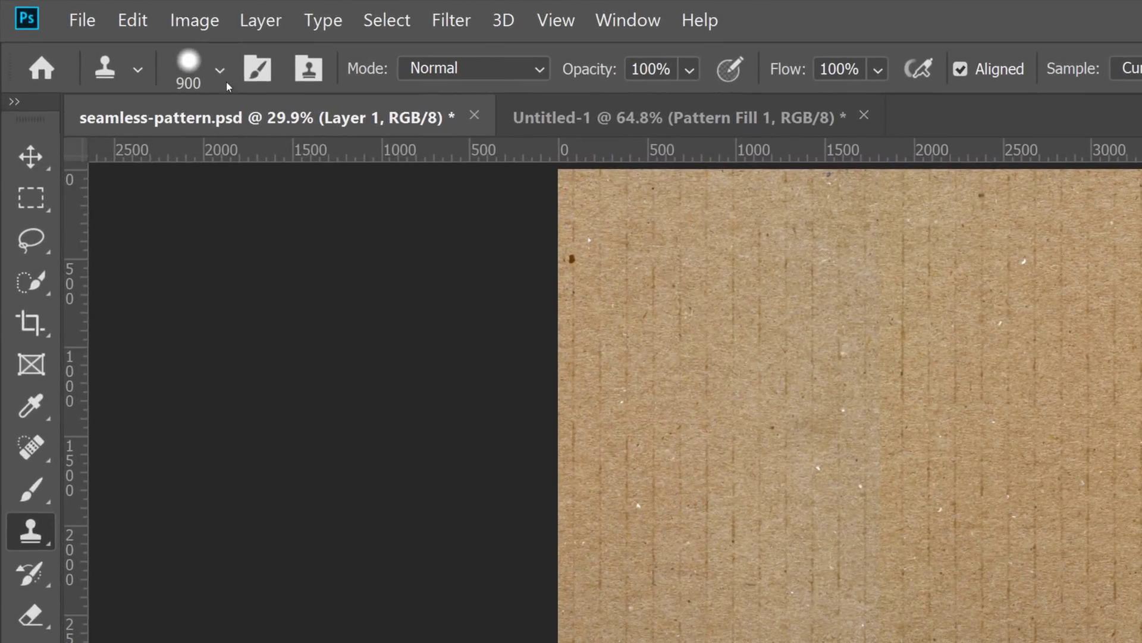
pyautogui.click(109, 35)
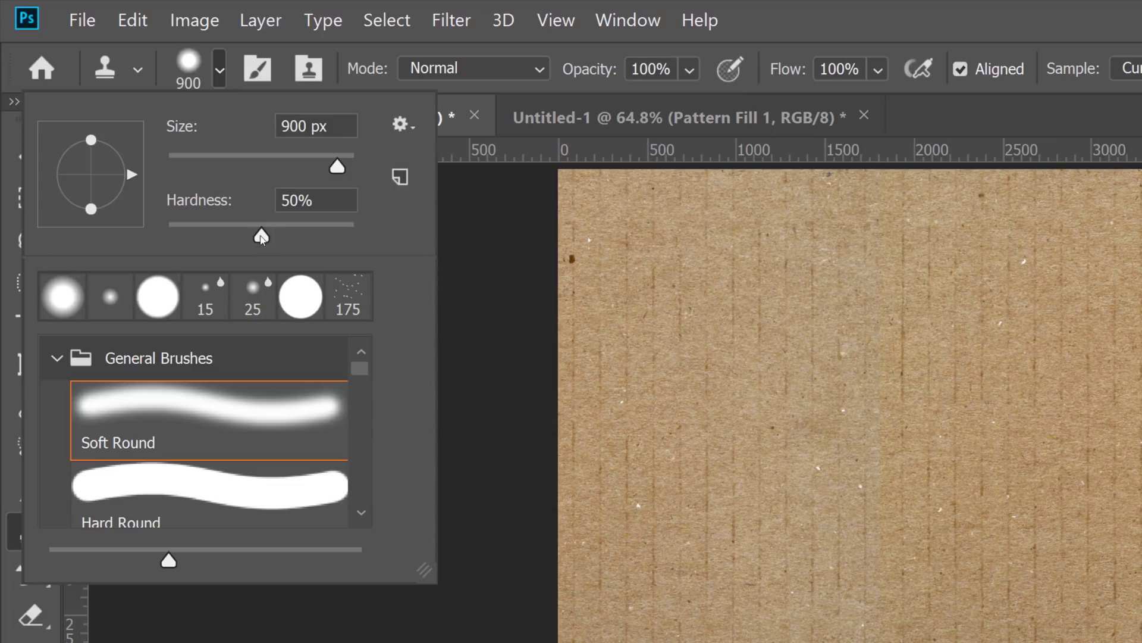
pyautogui.moveTo(261, 238); pyautogui.dragTo(139, 220)
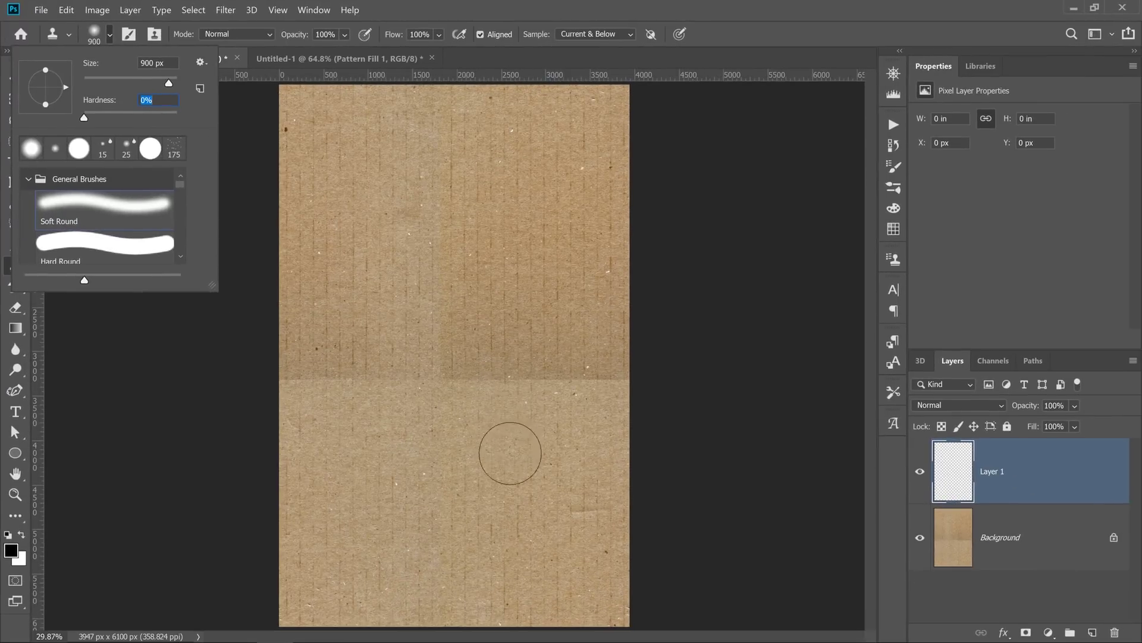
pyautogui.press('alt')
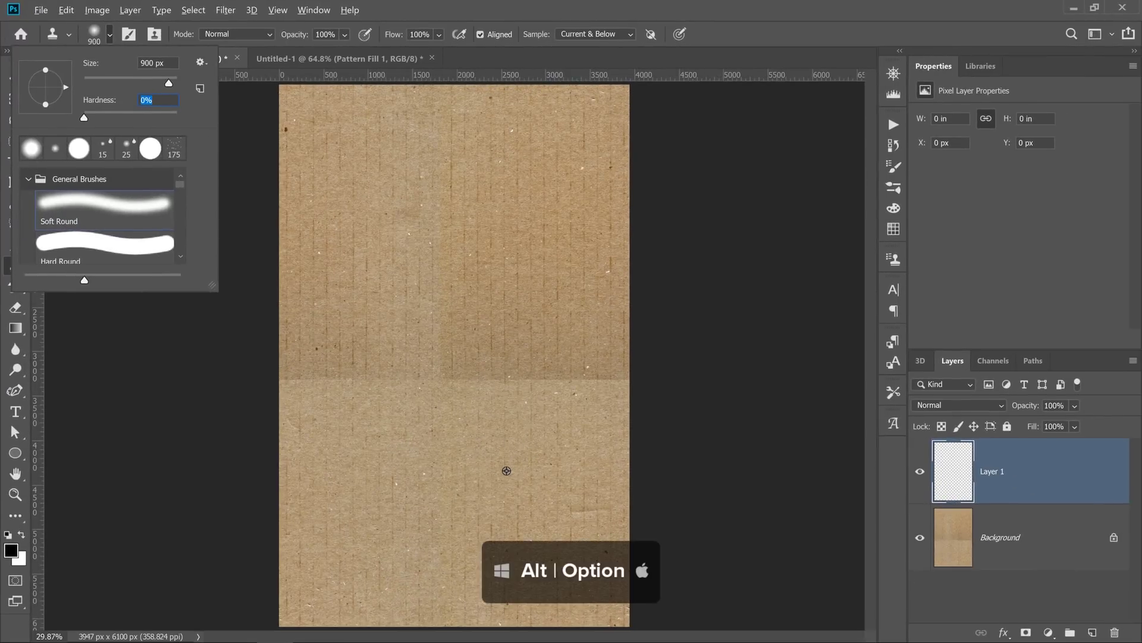
pyautogui.keyDown('alt'); pyautogui.click(507, 471); pyautogui.keyUp('alt')
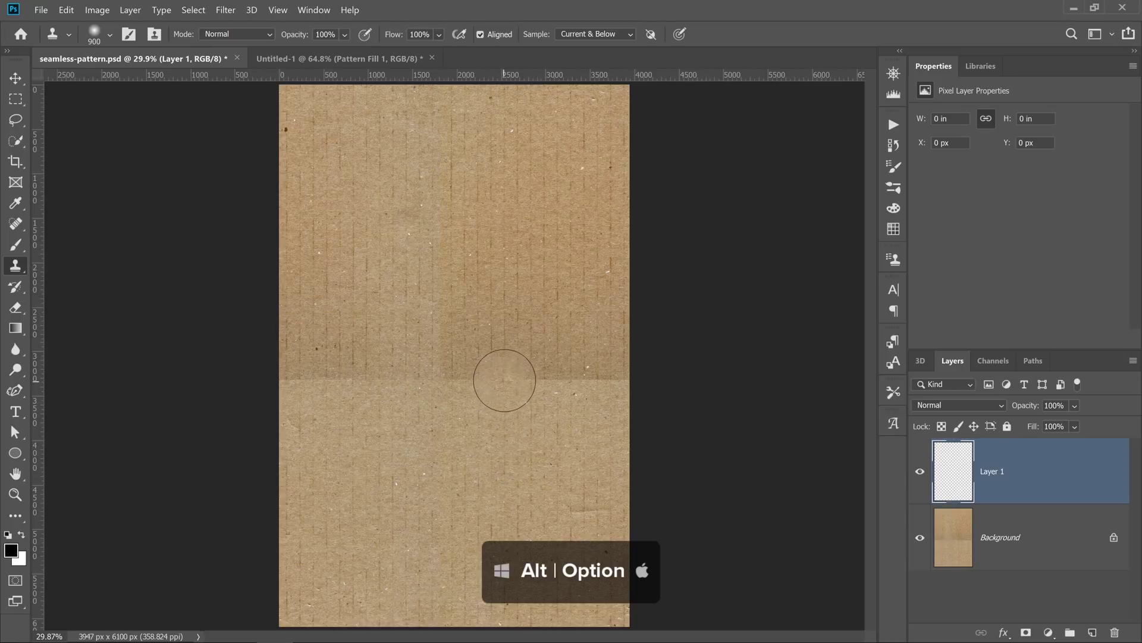
pyautogui.moveTo(527, 380)
pyautogui.mouseDown()
pyautogui.moveTo(586, 382)
pyautogui.moveTo(594, 351)
pyautogui.moveTo(464, 379)
pyautogui.moveTo(392, 364)
pyautogui.moveTo(310, 375)
pyautogui.moveTo(357, 345)
pyautogui.moveTo(472, 333)
pyautogui.moveTo(619, 342)
pyautogui.mouseUp()
pyautogui.click(920, 471)
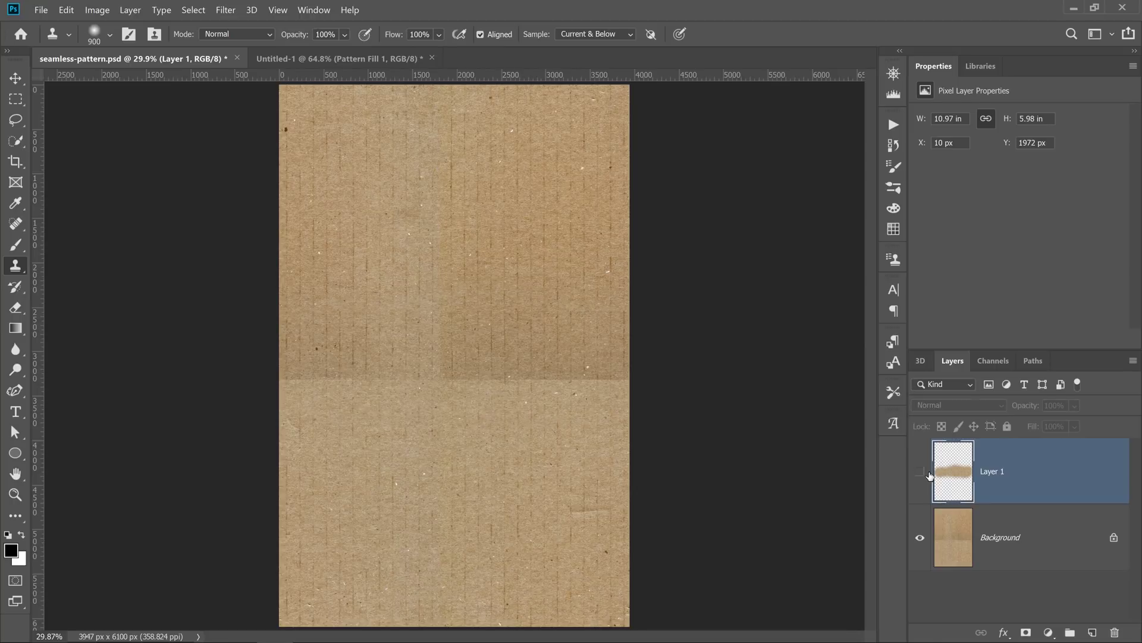
pyautogui.click(926, 472)
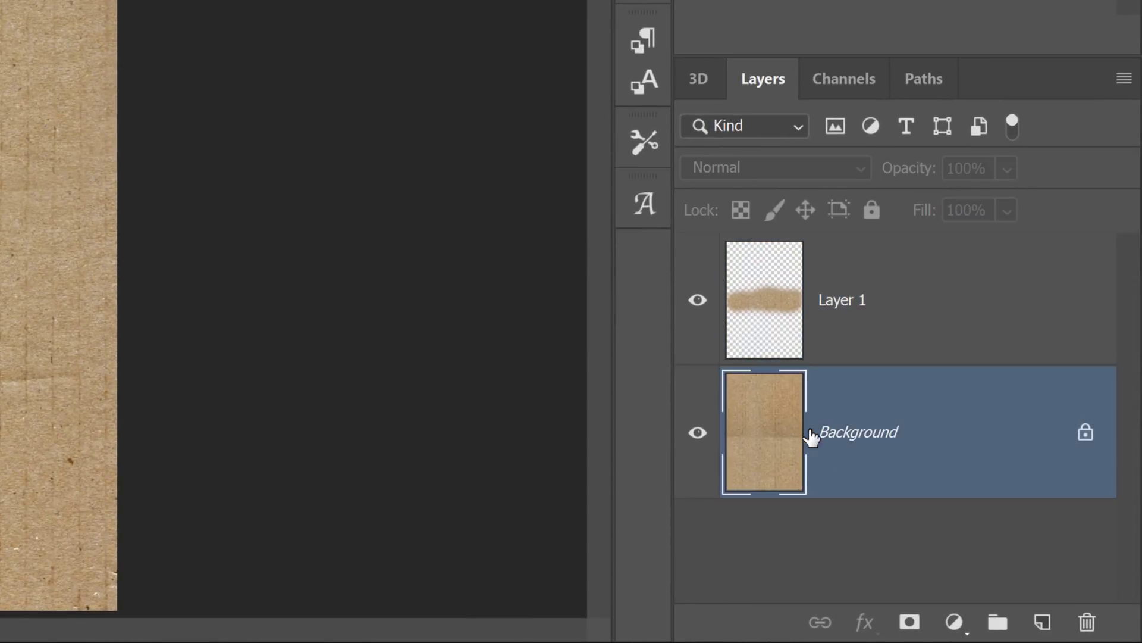
# Step: Add a Curves layer with its midpoint raised to lighten, and invert its mask to black
pyautogui.click(953, 622)
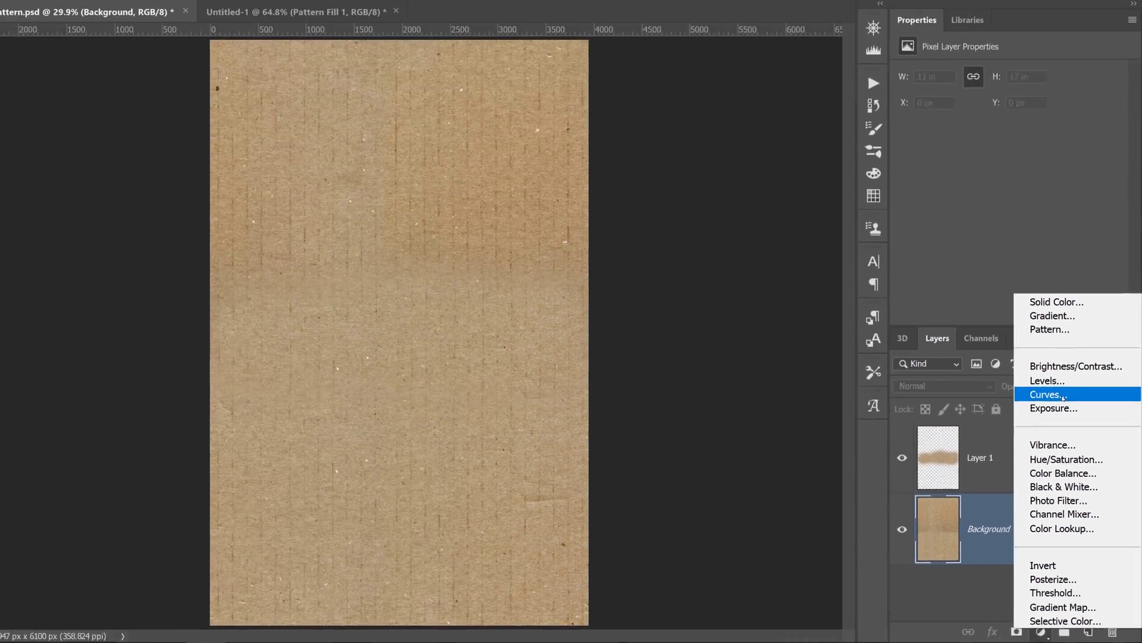
pyautogui.click(976, 182)
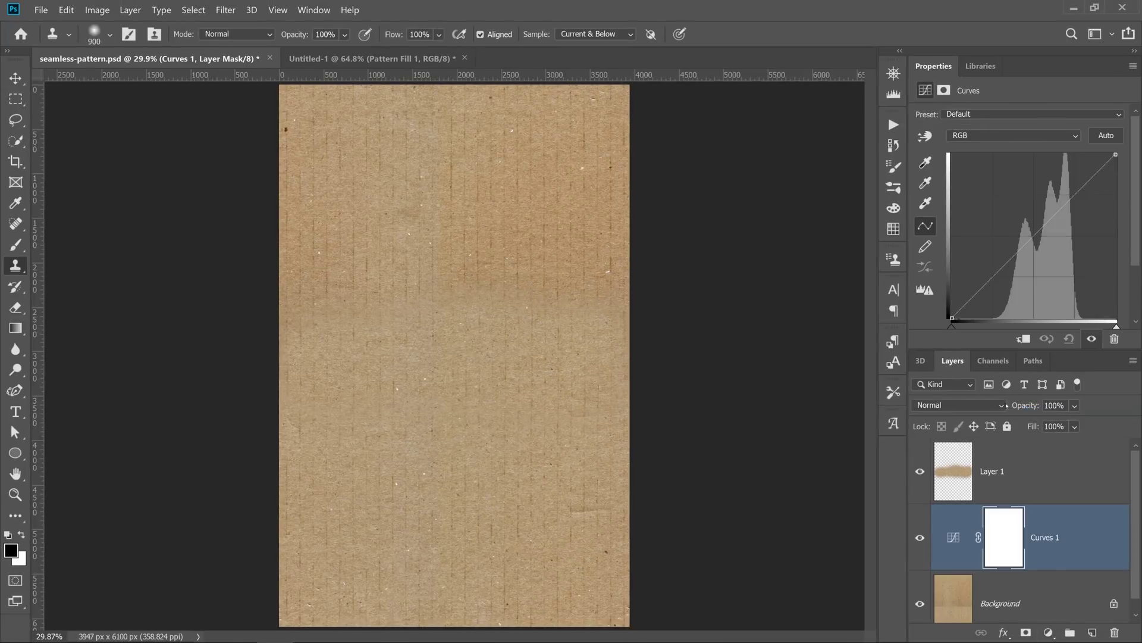
pyautogui.click(1016, 256)
pyautogui.moveTo(1016, 256); pyautogui.dragTo(1012, 246)
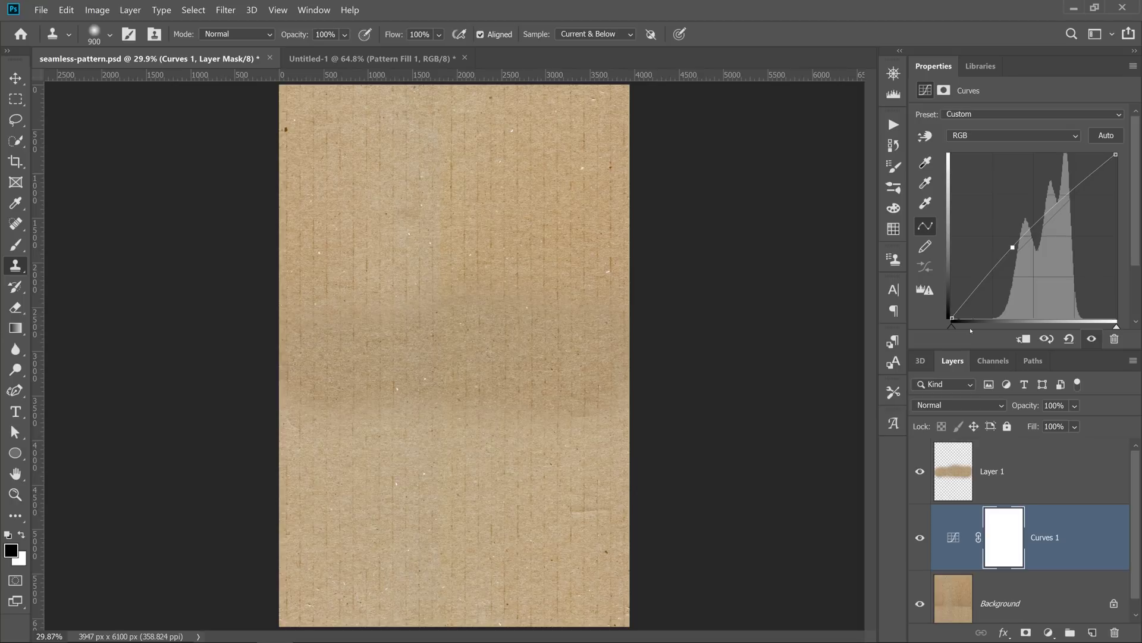
pyautogui.click(1005, 556)
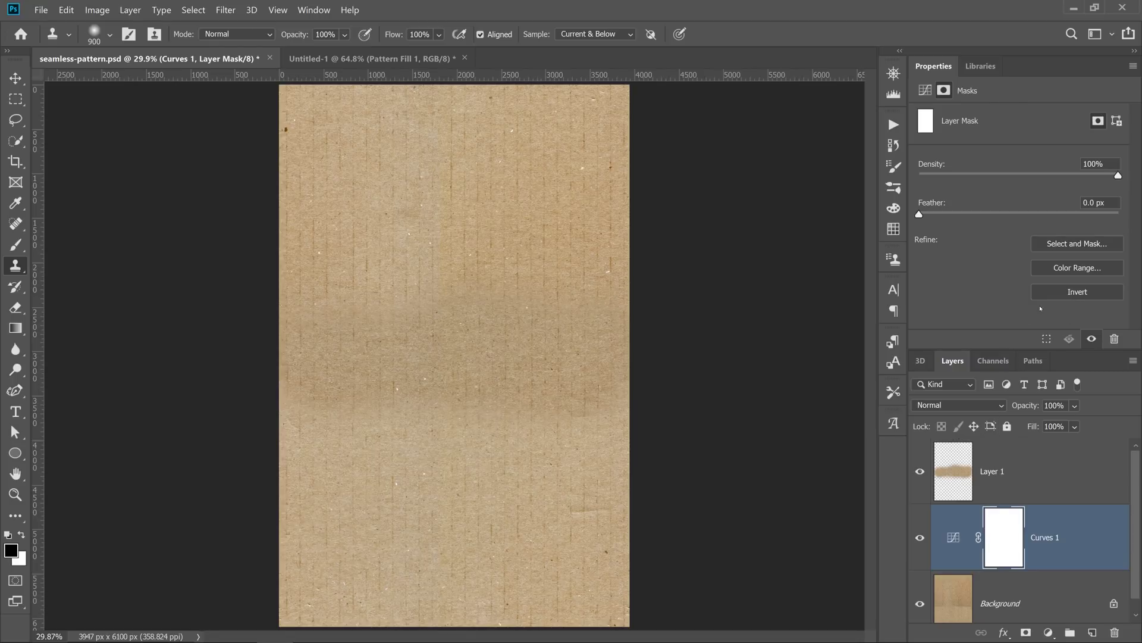
pyautogui.click(1058, 293)
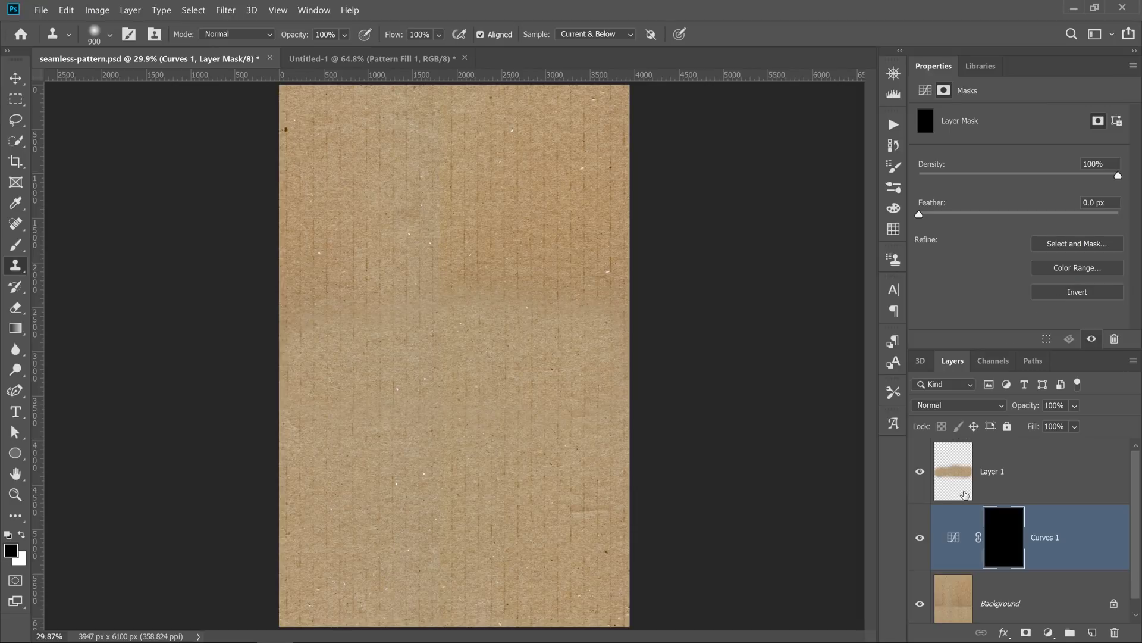
# Step: Paint a white band across the upper cardboard on the Curves mask at 60% opacity, 80% flow
pyautogui.click(6, 251)
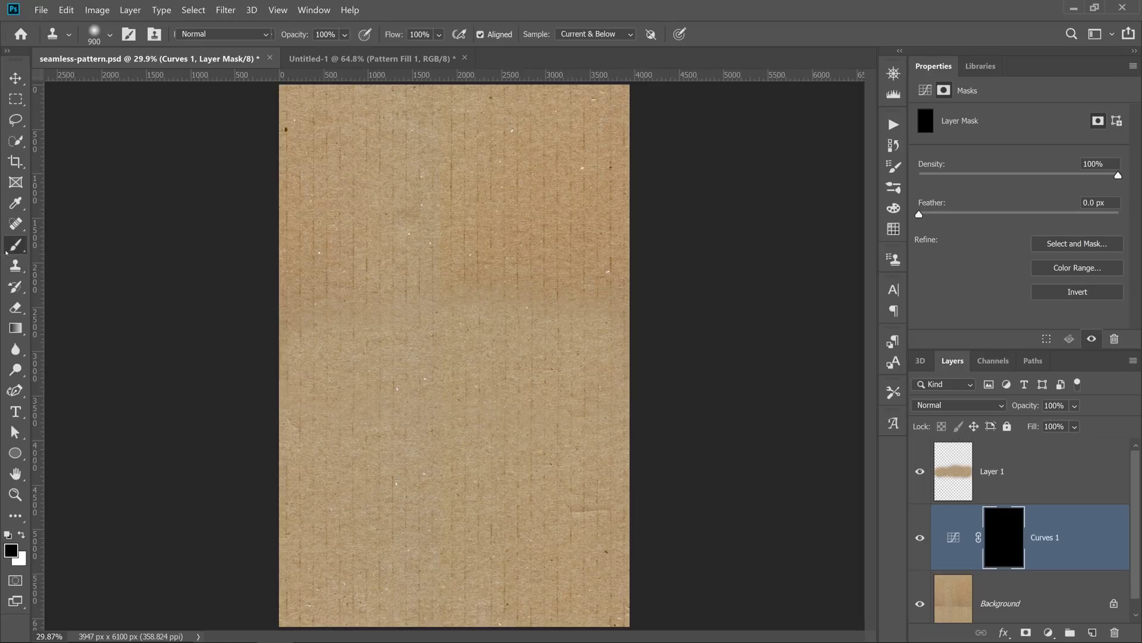
pyautogui.rightClick(7, 251)
pyautogui.click(139, 246)
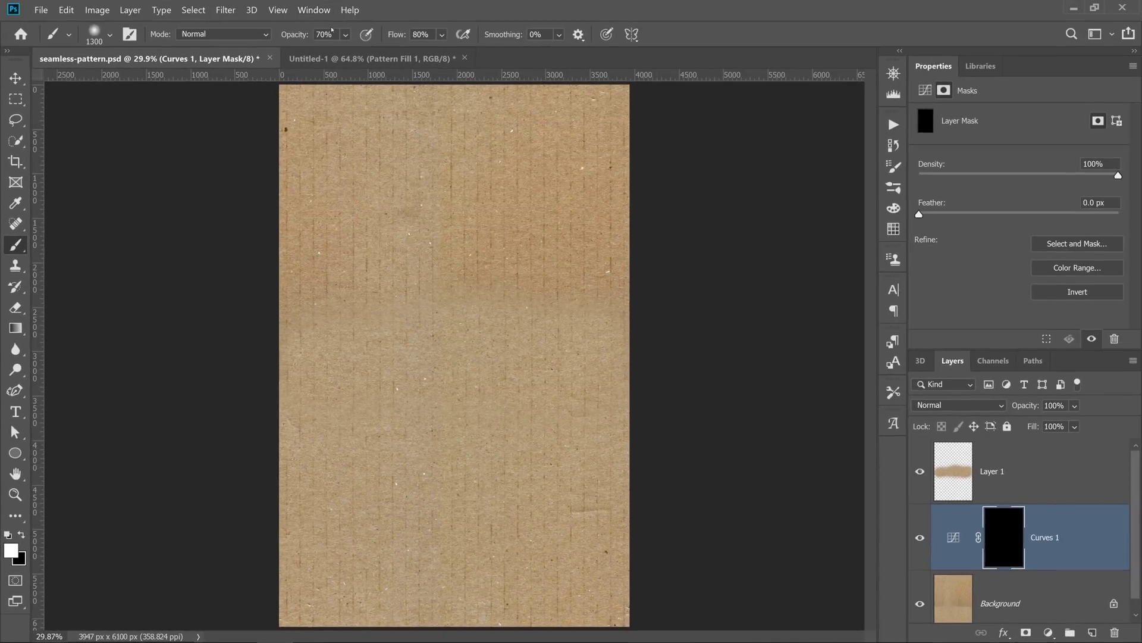
pyautogui.click(346, 36)
pyautogui.moveTo(378, 53); pyautogui.dragTo(375, 52)
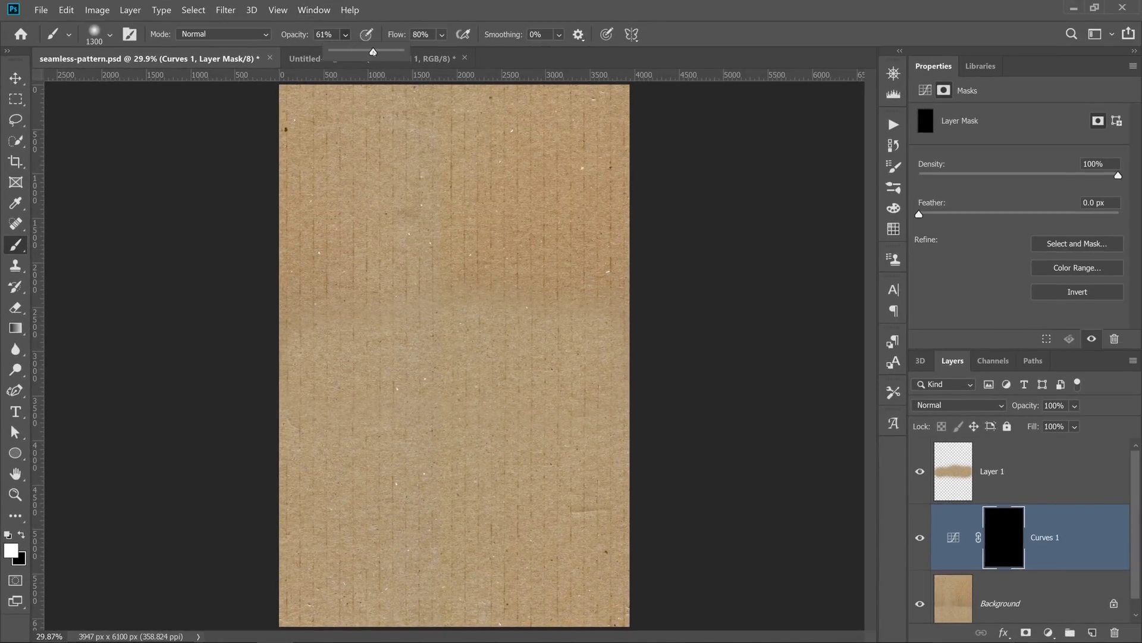
pyautogui.click(442, 34)
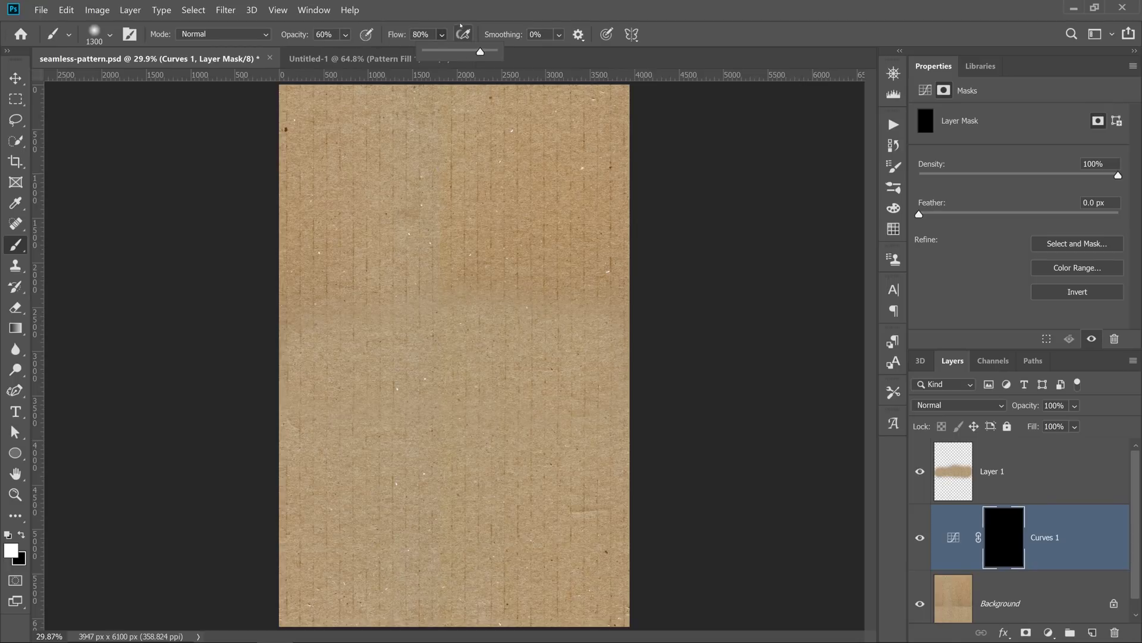
pyautogui.click(441, 35)
pyautogui.moveTo(315, 259); pyautogui.dragTo(383, 258)
pyautogui.moveTo(499, 248)
pyautogui.mouseDown()
pyautogui.moveTo(575, 262)
pyautogui.moveTo(526, 218)
pyautogui.moveTo(824, 218)
pyautogui.mouseUp()
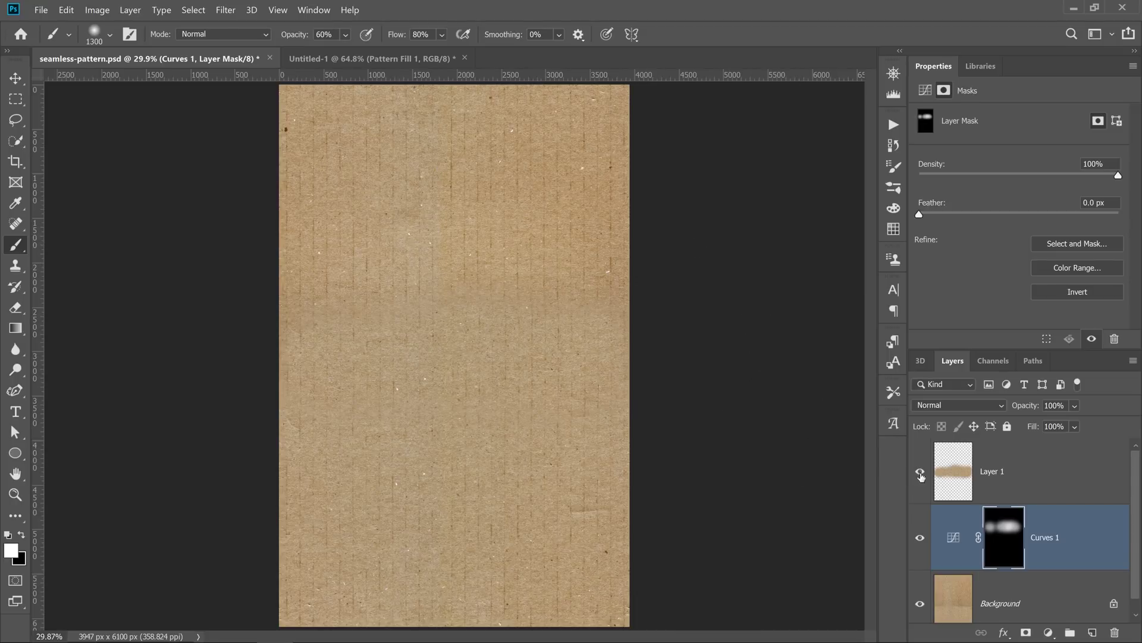
# Step: Add a Black & White adjustment layer above Layer 1
pyautogui.click(1036, 478)
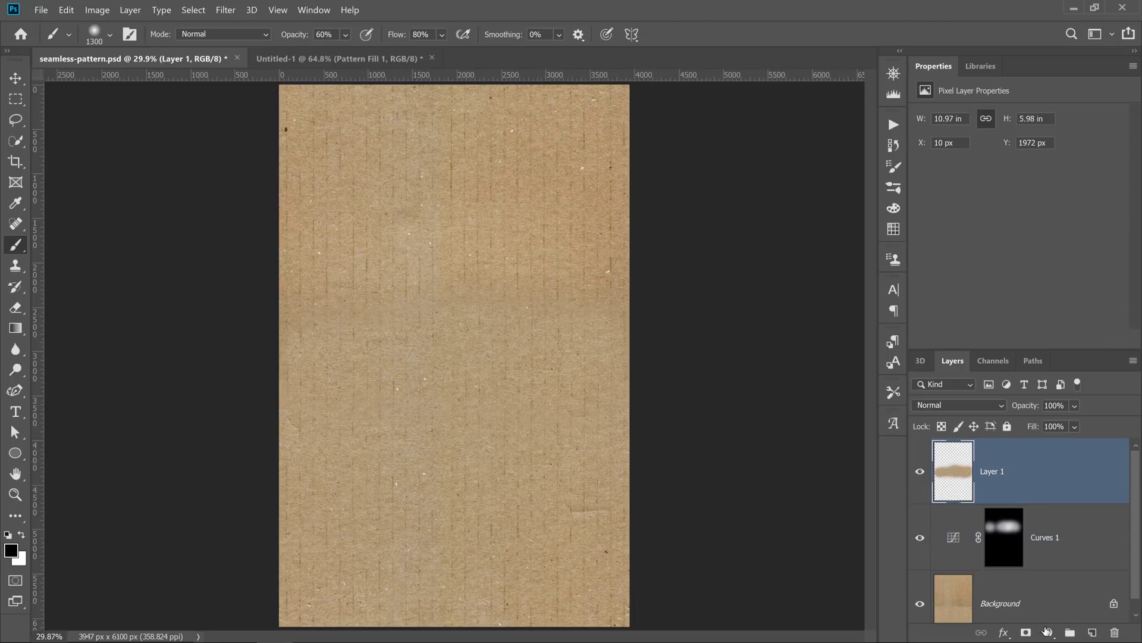
pyautogui.click(1048, 632)
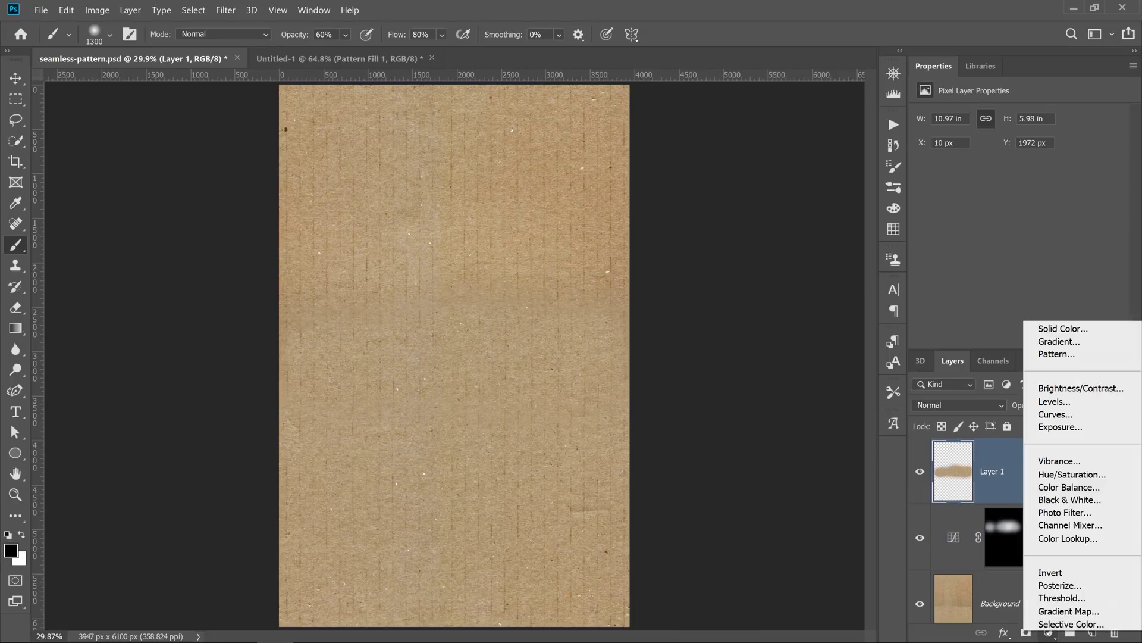
pyautogui.click(1065, 500)
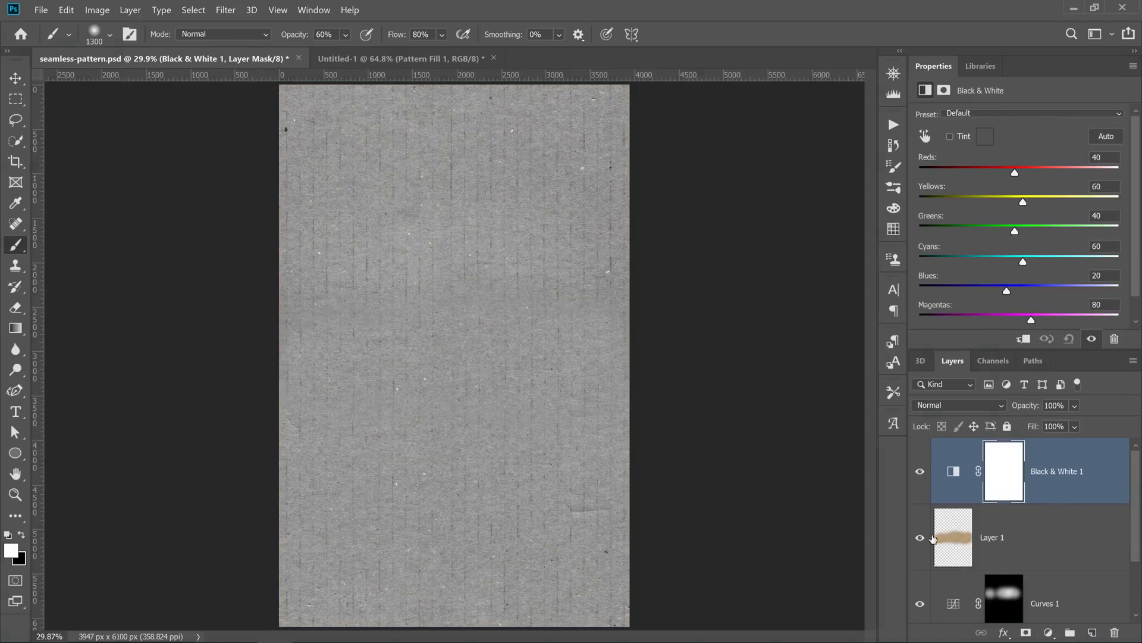
pyautogui.scroll(-2, 927, 531)
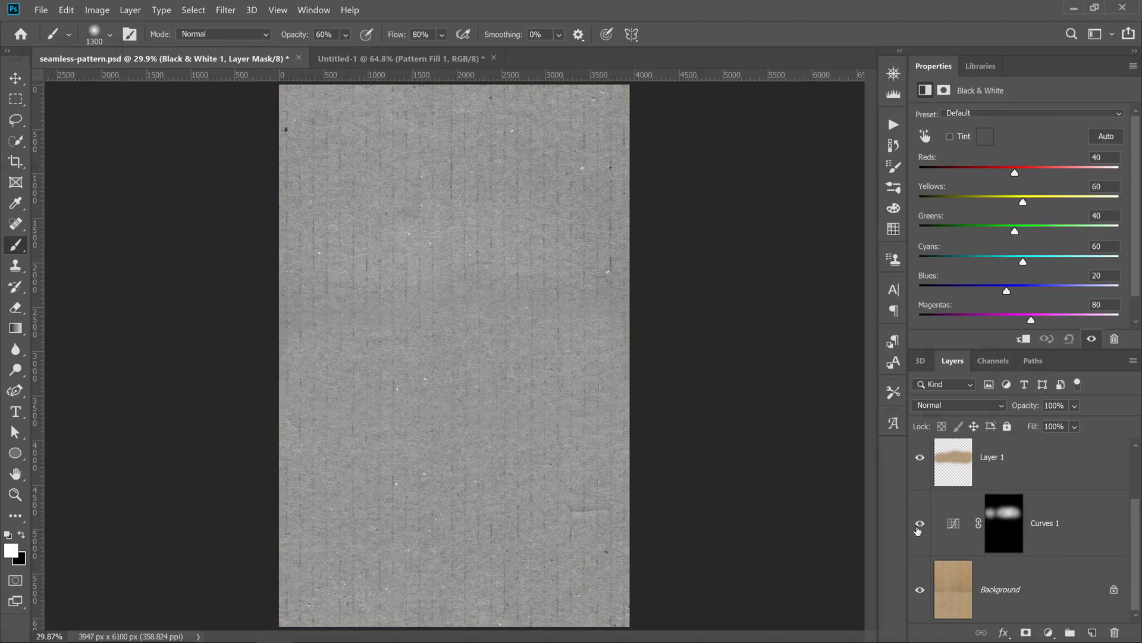
# Step: Compare with Curves 1 on and off, then paint more lightening into its mask
pyautogui.click(919, 527)
pyautogui.click(919, 526)
pyautogui.click(919, 527)
pyautogui.click(919, 527)
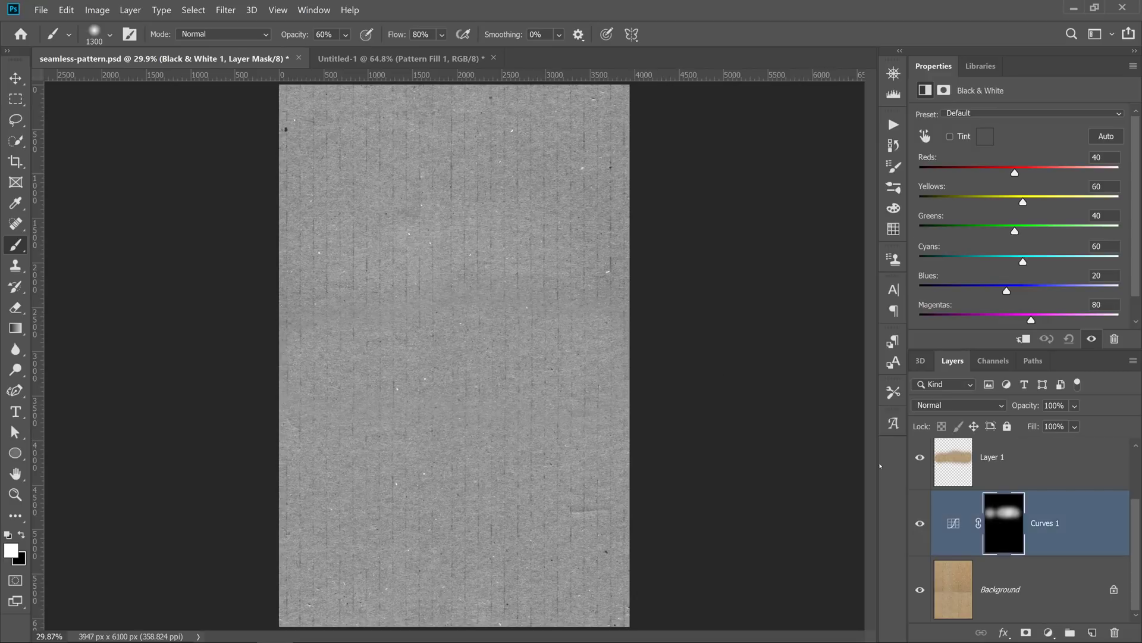
pyautogui.click(1004, 523)
pyautogui.moveTo(488, 276)
pyautogui.mouseDown()
pyautogui.moveTo(335, 284)
pyautogui.moveTo(508, 265)
pyautogui.moveTo(580, 276)
pyautogui.moveTo(575, 212)
pyautogui.moveTo(508, 184)
pyautogui.moveTo(365, 196)
pyautogui.mouseUp()
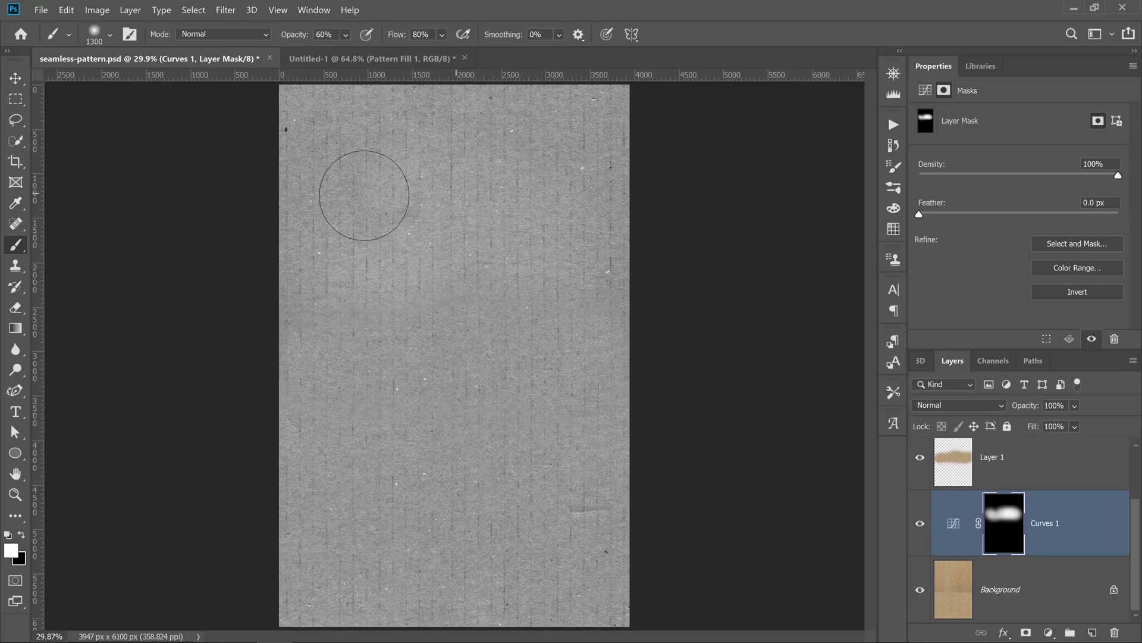
# Step: Nudge the Curves 1 point to fine-tune brightness, toggling the layer to compare
pyautogui.click(921, 525)
pyautogui.click(921, 524)
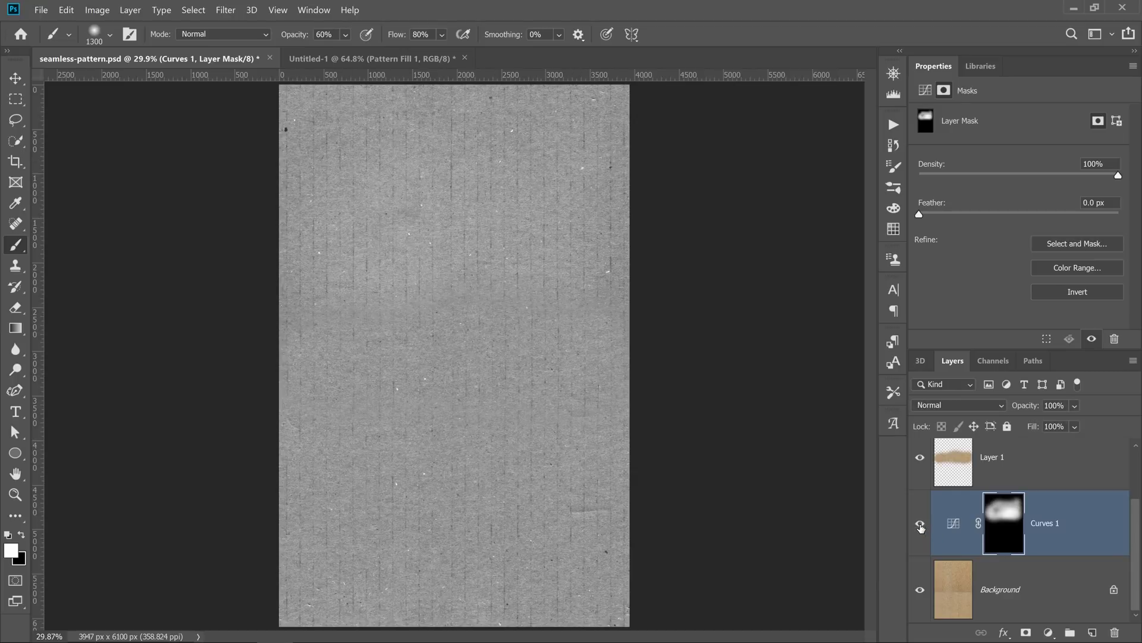
pyautogui.click(953, 523)
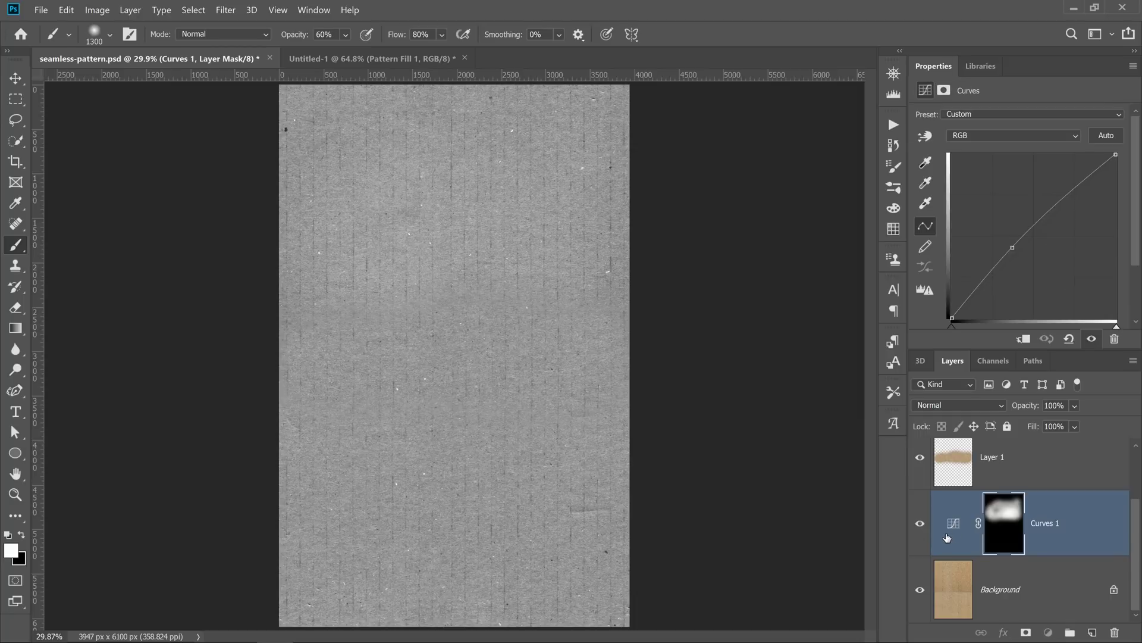
pyautogui.moveTo(1013, 247); pyautogui.dragTo(1016, 251)
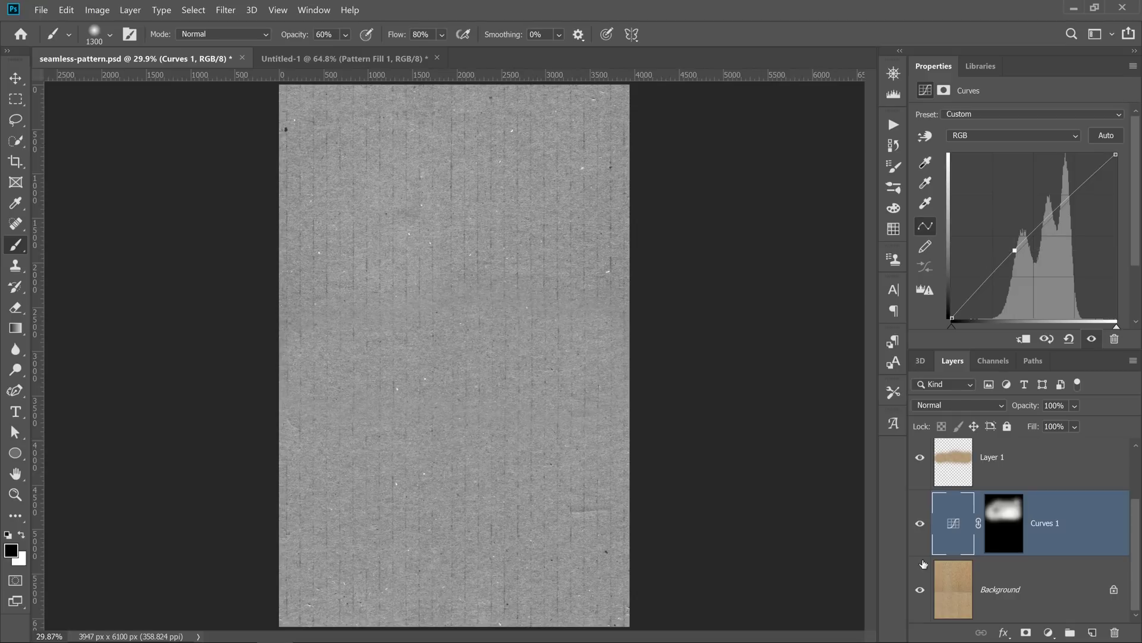
pyautogui.click(922, 529)
pyautogui.click(921, 527)
# Step: Select Layer 1 and hide the Black & White 1 preview
pyautogui.click(986, 471)
pyautogui.scroll(2, 986, 476)
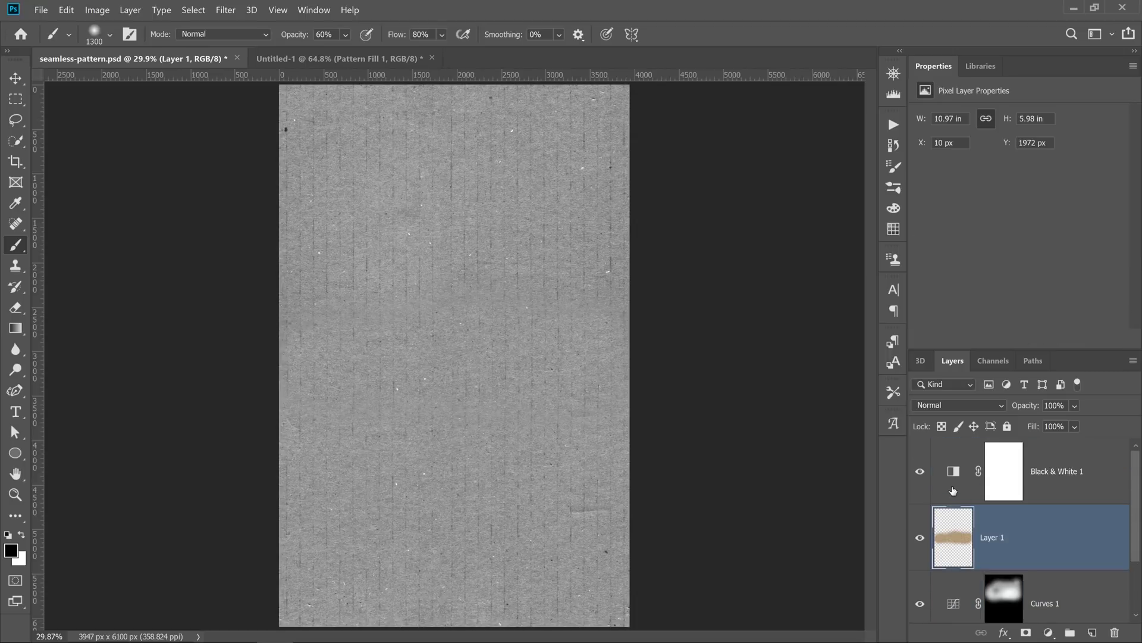
pyautogui.click(920, 477)
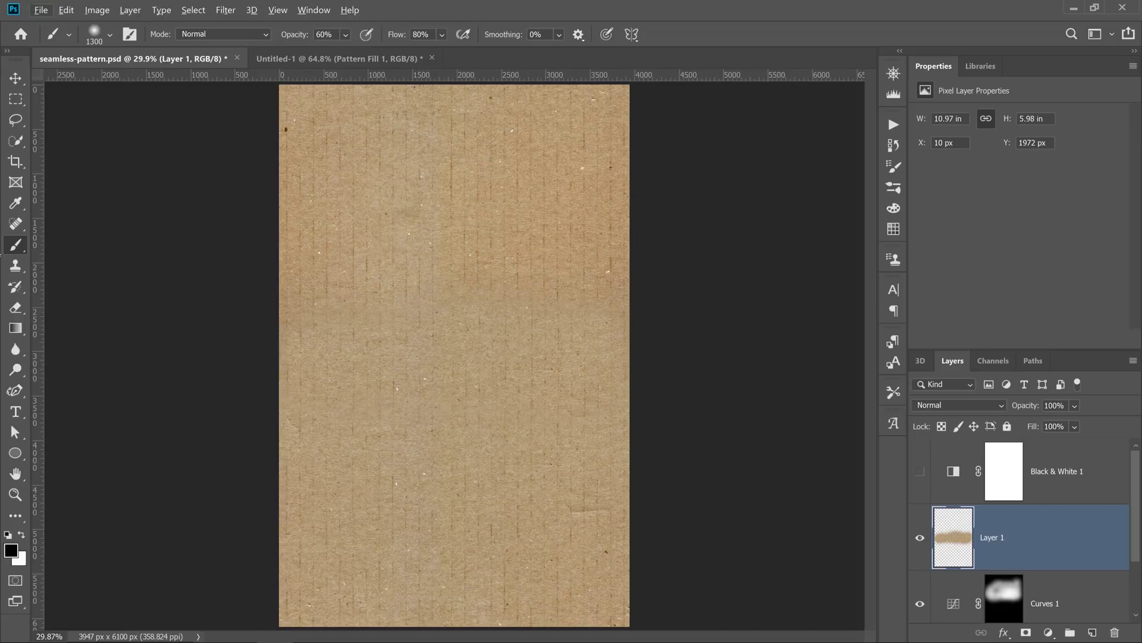
# Step: Clone Stamp clean cardboard over a blotch, a bottom-right patch and the dark top-left speck
pyautogui.click(21, 265)
pyautogui.click(89, 265)
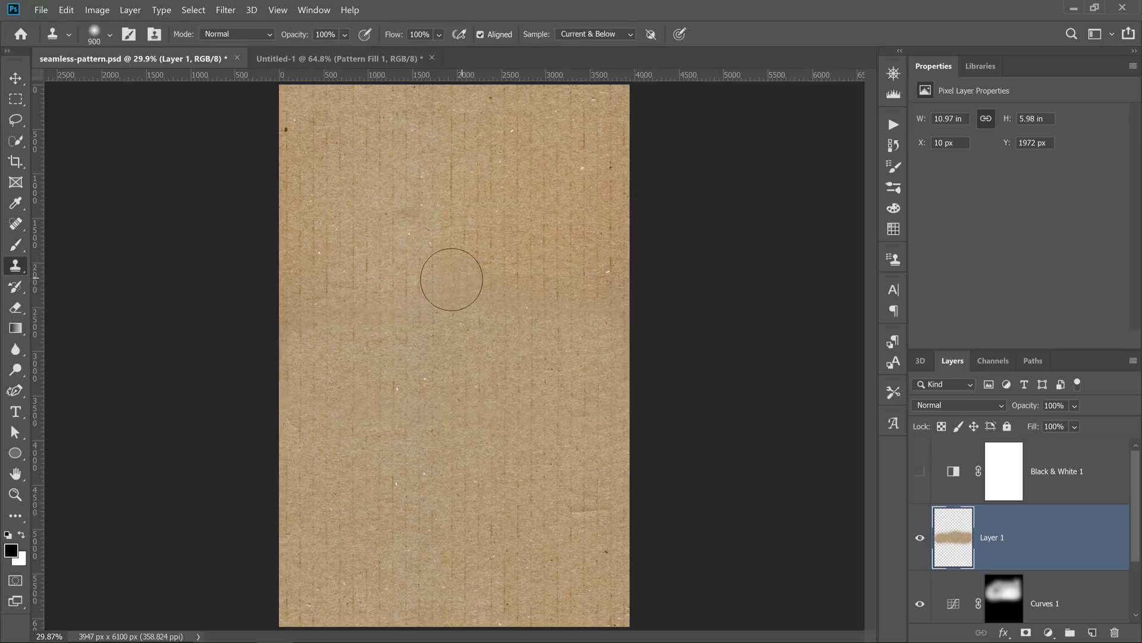
pyautogui.keyDown('alt'); pyautogui.click(418, 296); pyautogui.keyUp('alt')
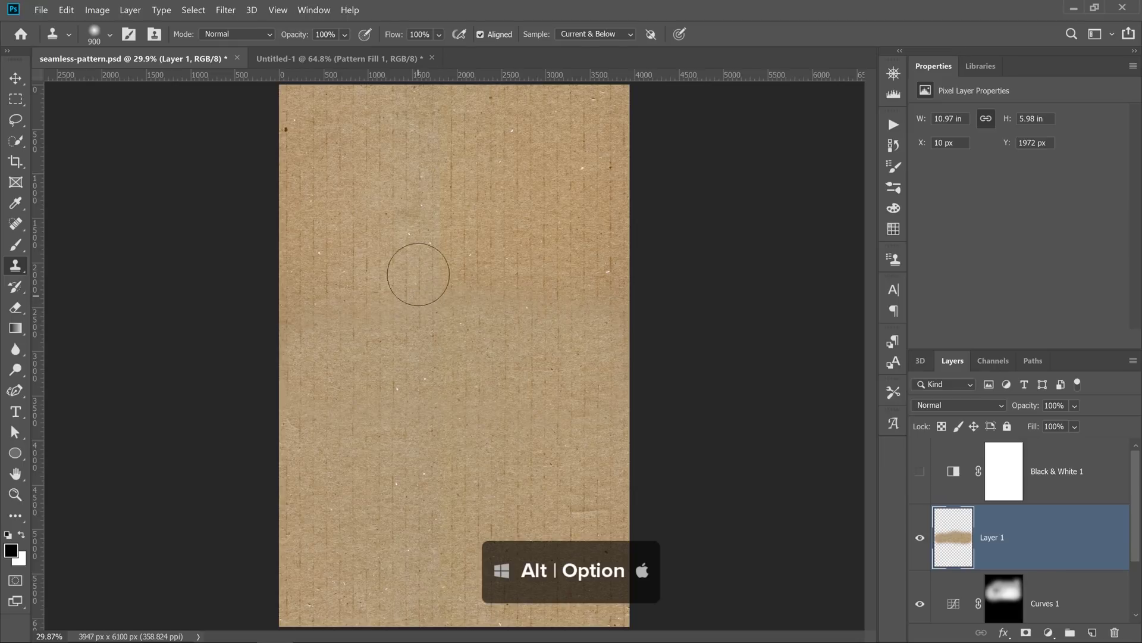
pyautogui.moveTo(417, 268); pyautogui.dragTo(411, 230)
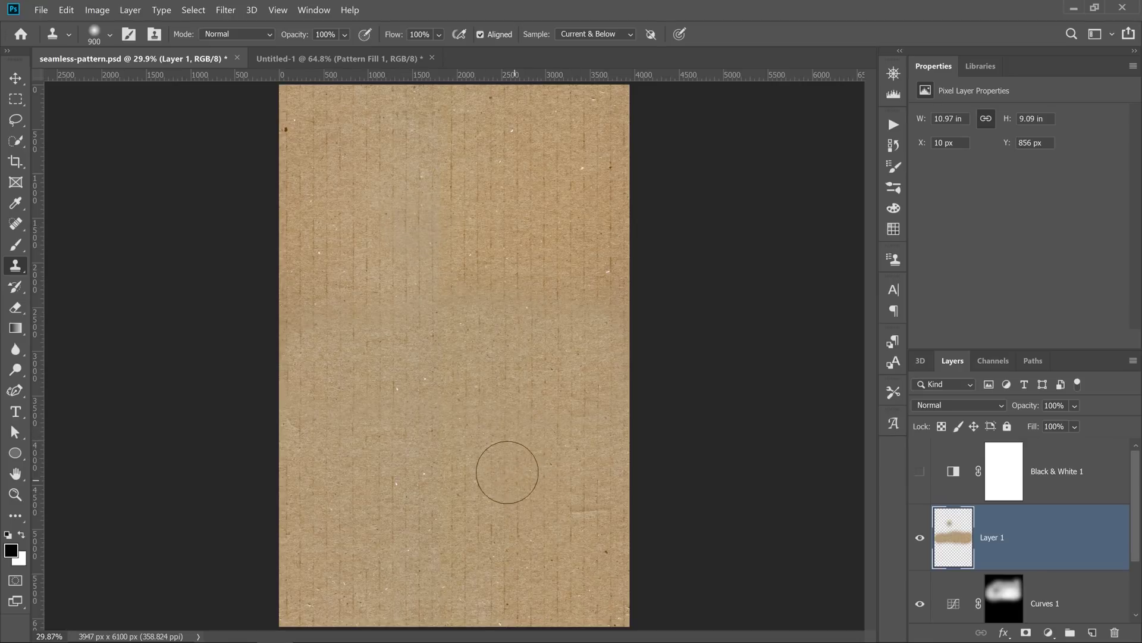
pyautogui.press('[')
pyautogui.press('[')
pyautogui.press('[')
pyautogui.press('[')
pyautogui.press('[')
pyautogui.keyDown('alt'); pyautogui.click(583, 486); pyautogui.keyUp('alt')
pyautogui.moveTo(579, 508); pyautogui.dragTo(603, 511)
pyautogui.press('[')
pyautogui.press('[')
pyautogui.press('[')
pyautogui.press('[')
pyautogui.press('[')
pyautogui.keyDown('alt'); pyautogui.click(286, 148); pyautogui.keyUp('alt')
pyautogui.click(286, 131)
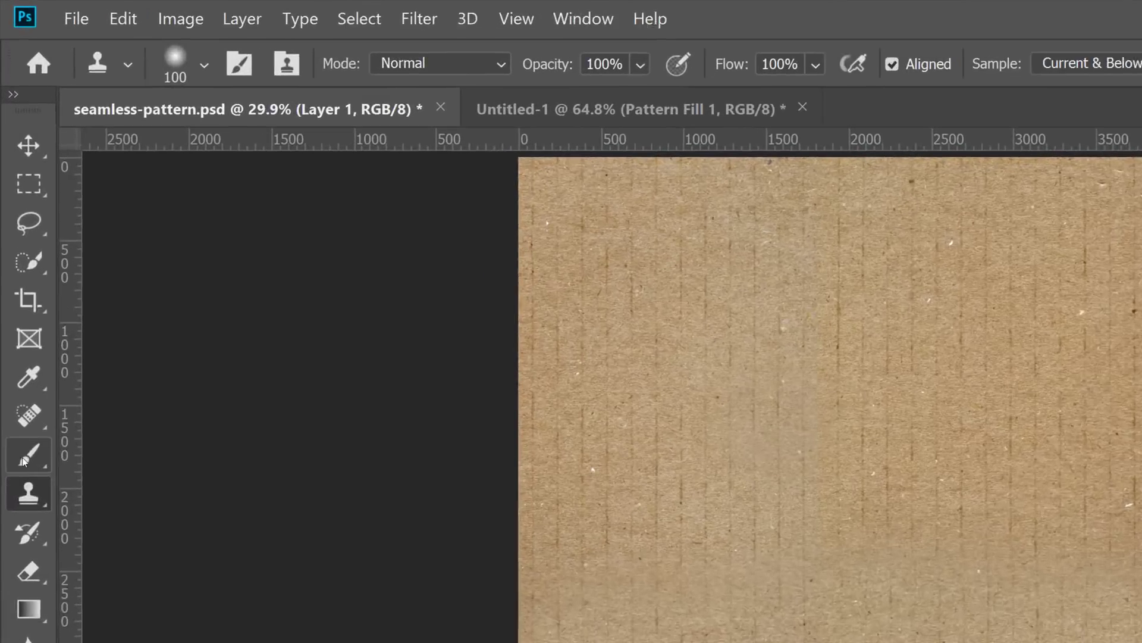
# Step: Sample the cardboard's tan with the Eyedropper set to 11 by 11 Average
pyautogui.click(12, 236)
pyautogui.moveTo(31, 405); pyautogui.dragTo(95, 400)
pyautogui.click(325, 72)
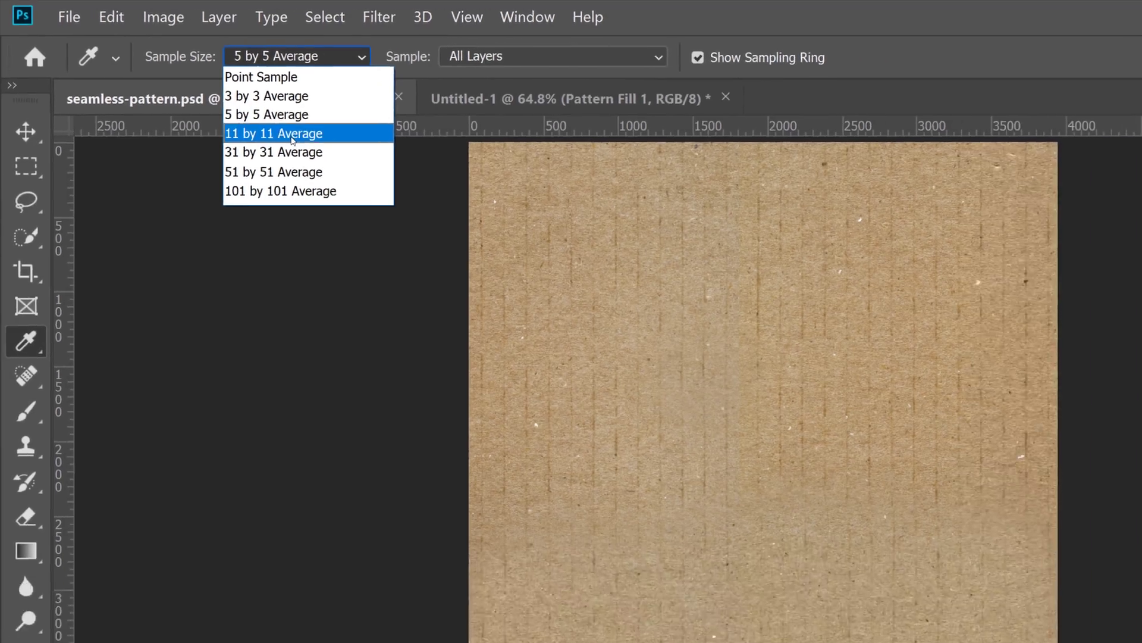
pyautogui.click(349, 160)
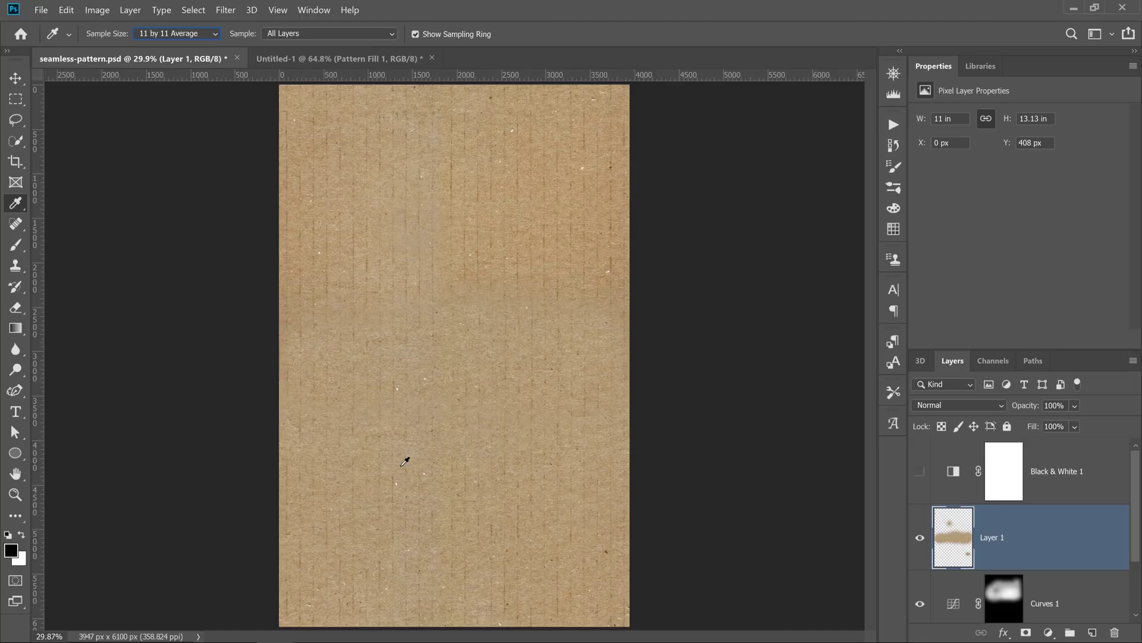
pyautogui.moveTo(409, 459); pyautogui.dragTo(418, 459)
# Step: Zoom in close on the texture and resample the tan foreground colour
pyautogui.press('z')
pyautogui.moveTo(391, 454); pyautogui.dragTo(400, 288)
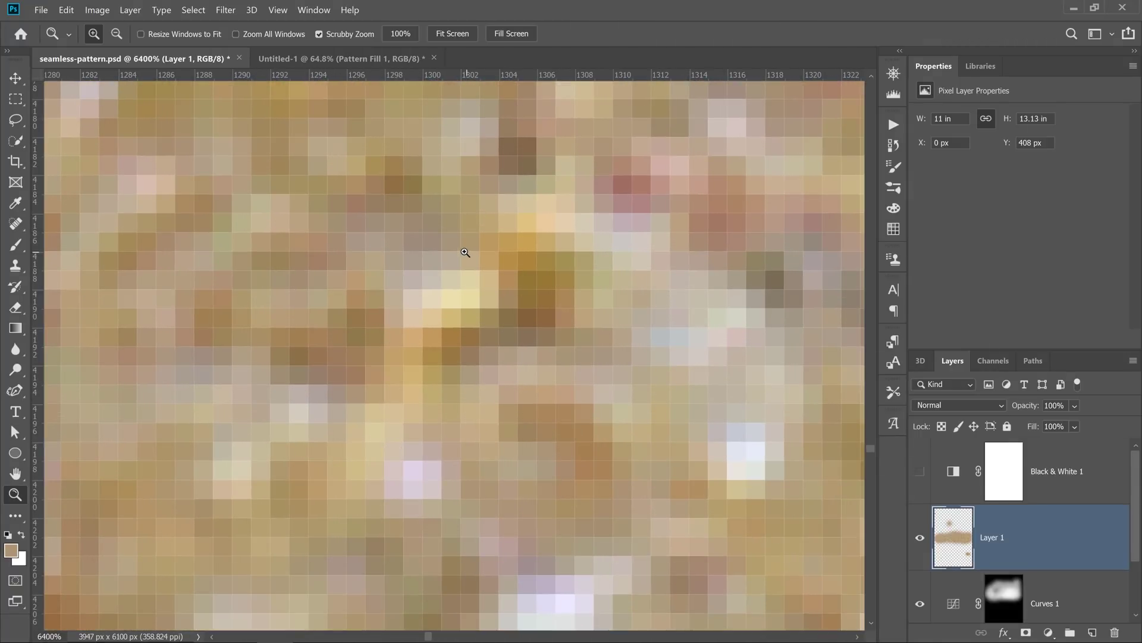
pyautogui.press('i')
pyautogui.click(418, 337)
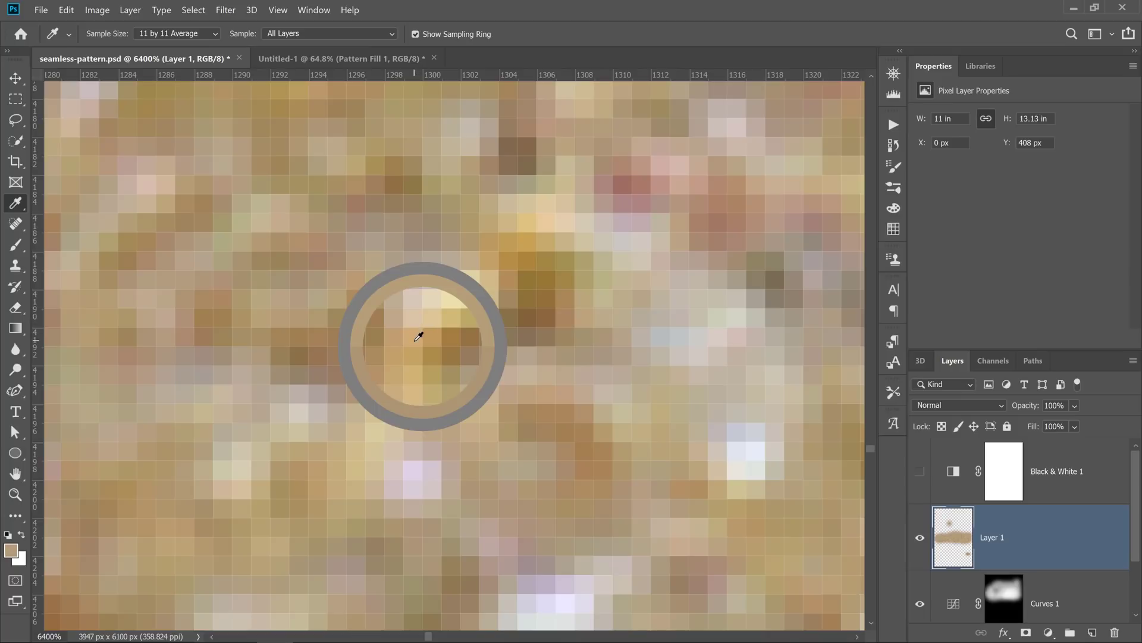
pyautogui.moveTo(418, 337); pyautogui.dragTo(419, 329)
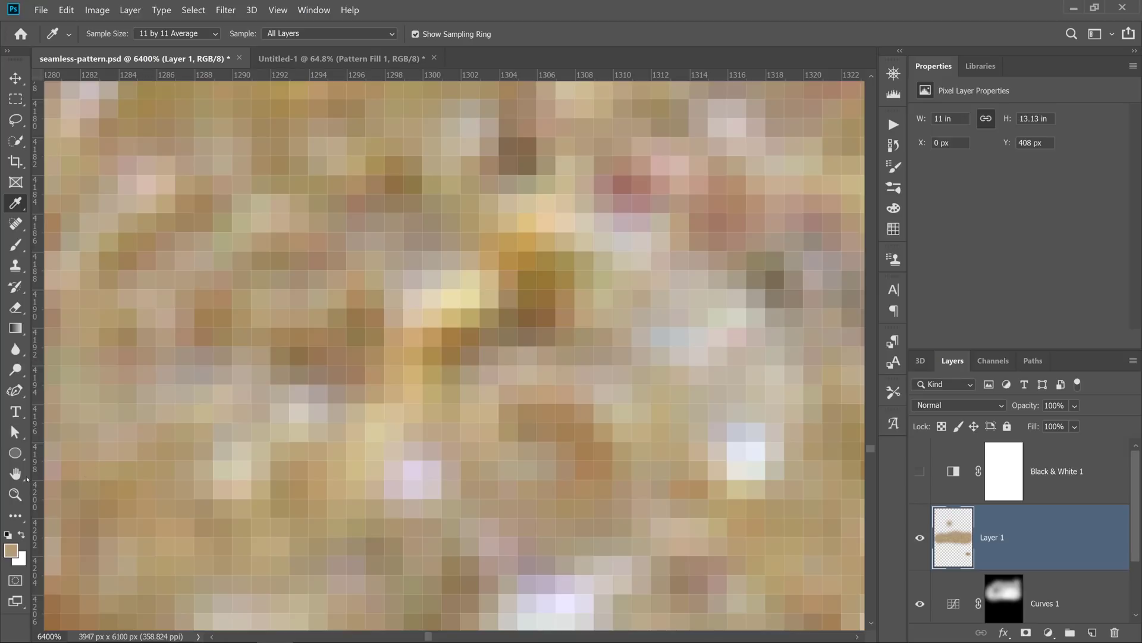
# Step: Add a tan #b69f79 Color Fill 1 layer above Layer 1, then hide it
pyautogui.doubleClick(15, 474)
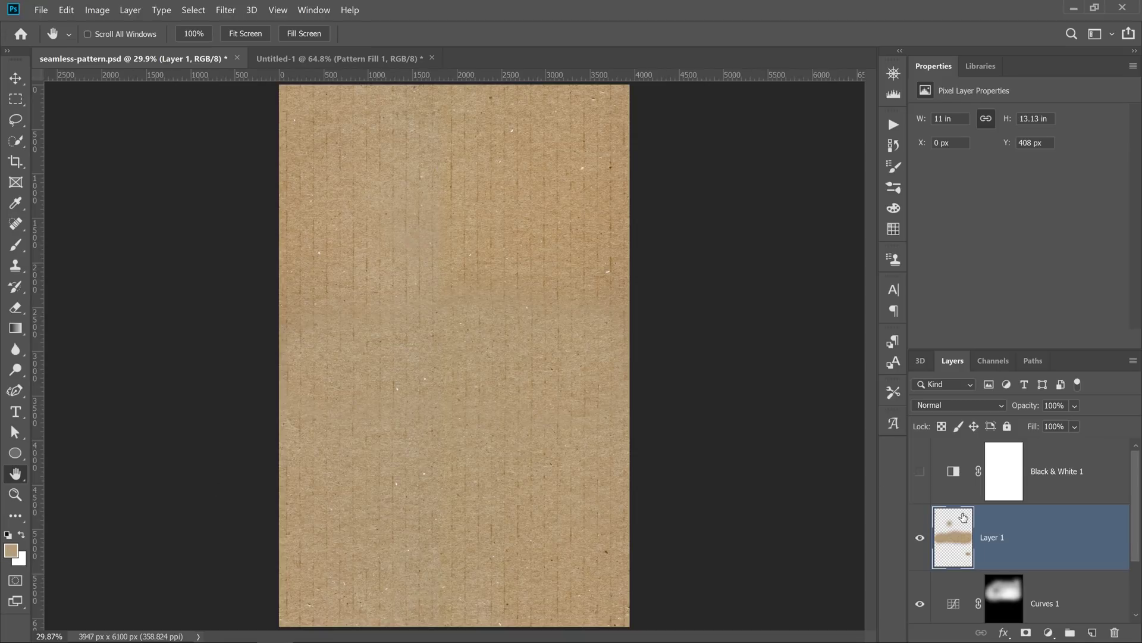
pyautogui.click(1049, 633)
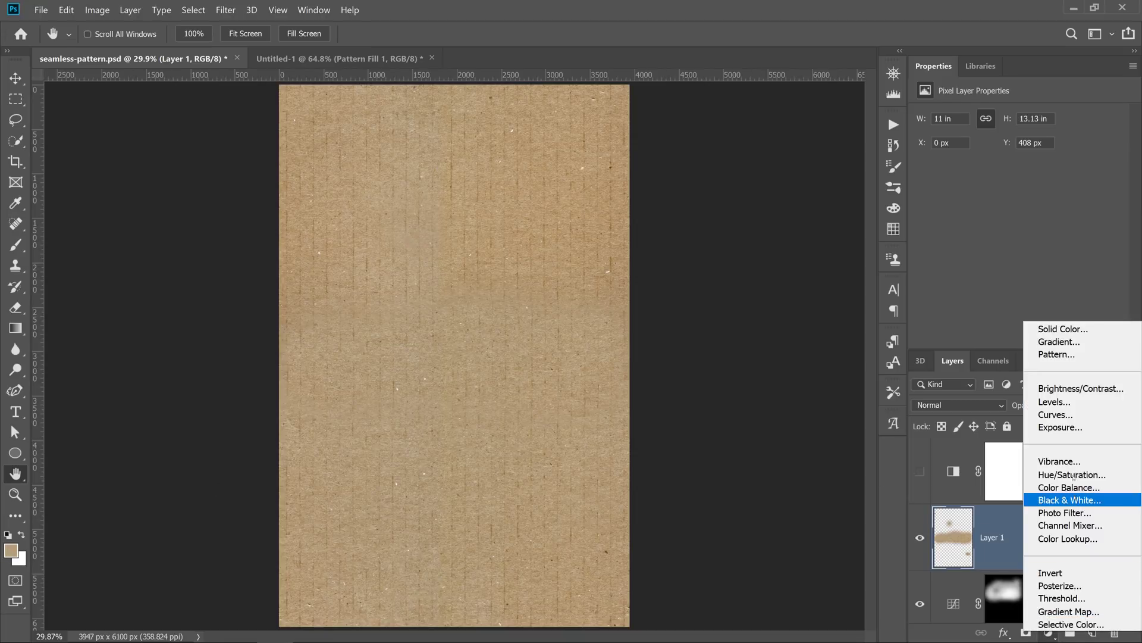
pyautogui.click(1077, 329)
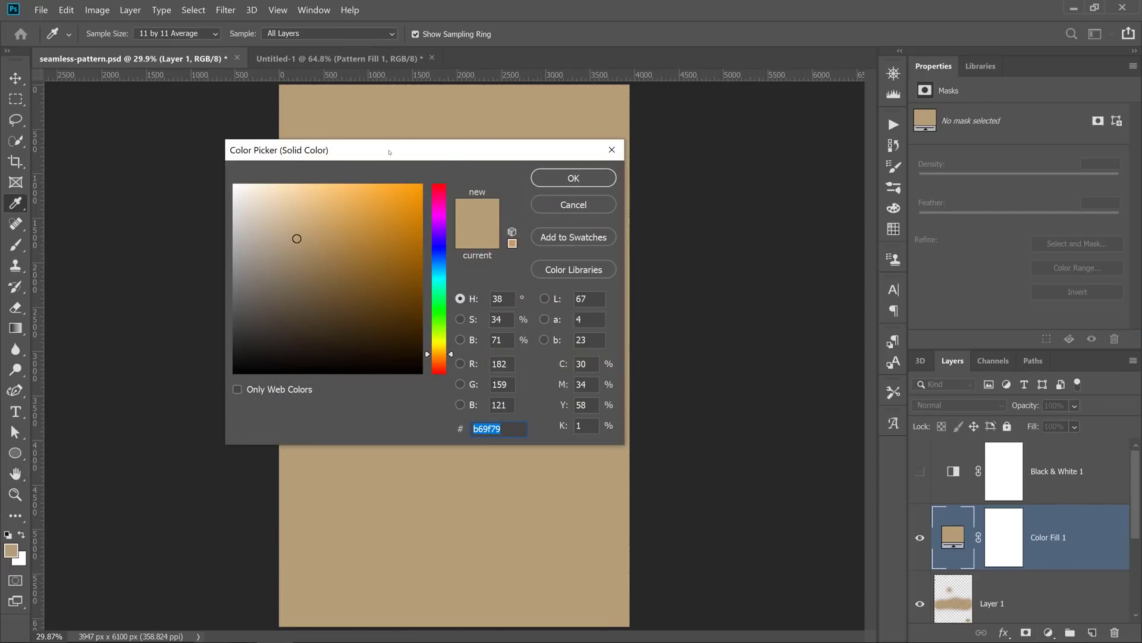
pyautogui.click(573, 177)
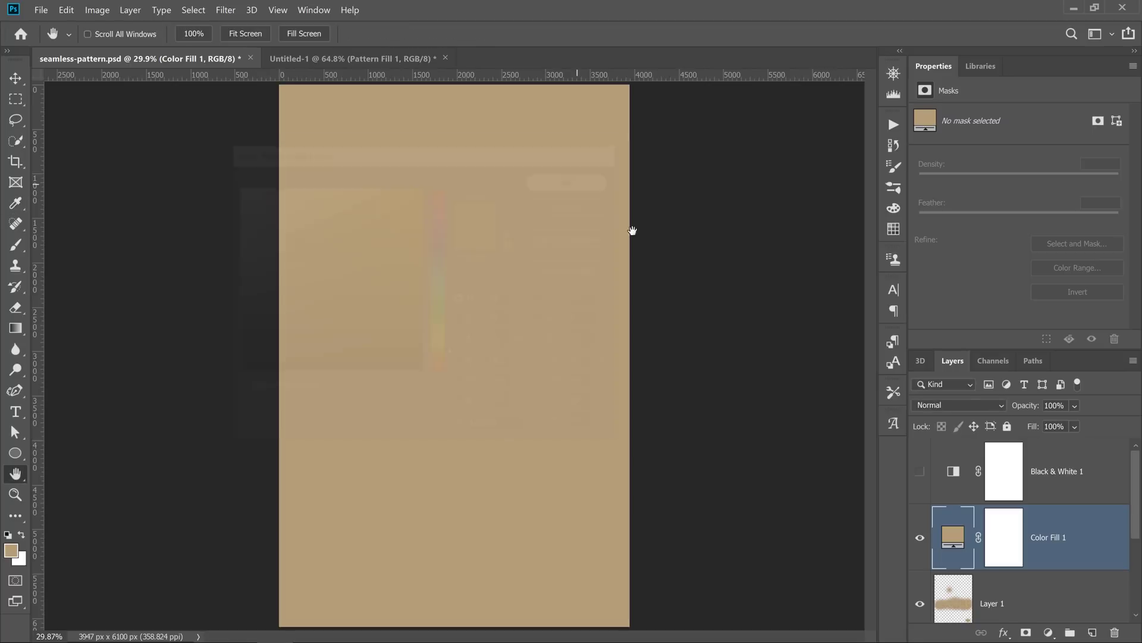
pyautogui.click(920, 538)
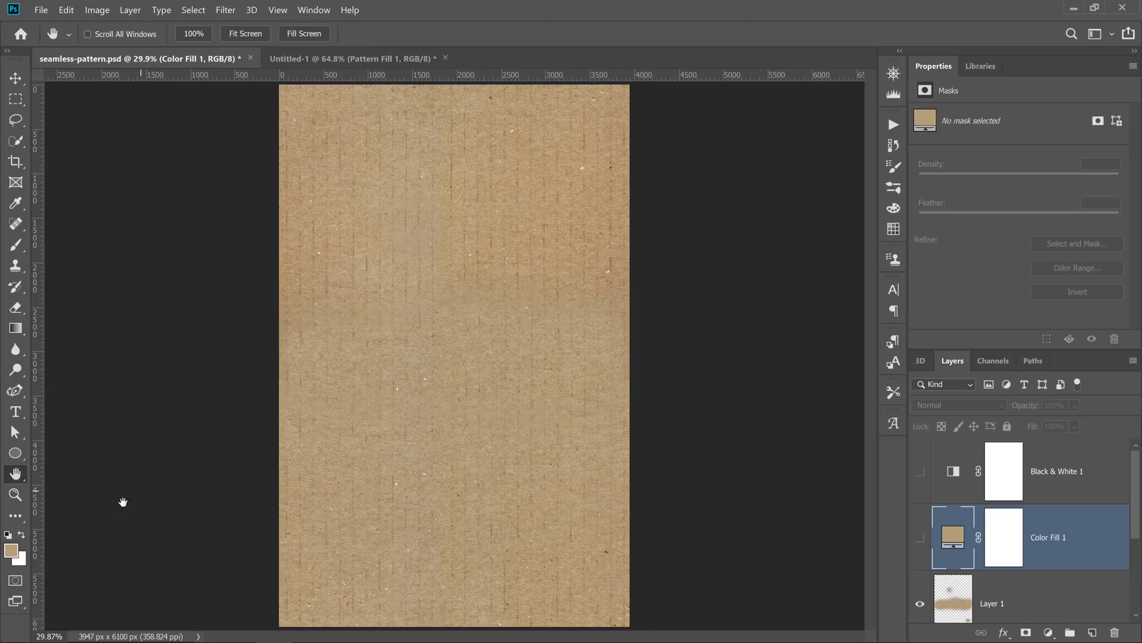
pyautogui.click(11, 551)
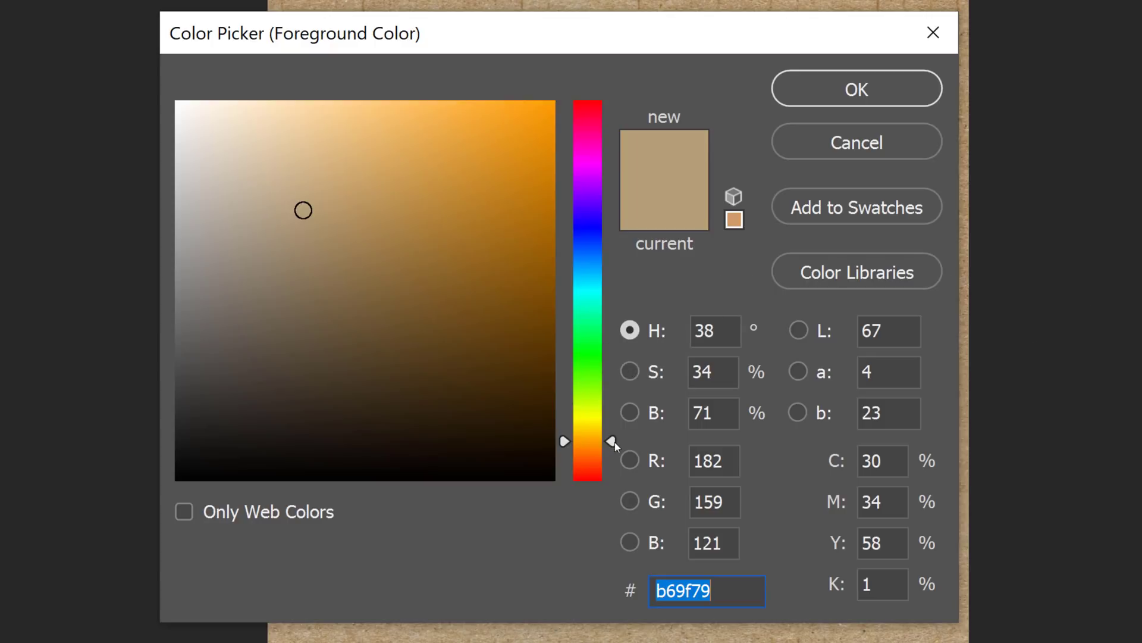
pyautogui.moveTo(616, 441); pyautogui.dragTo(598, 330)
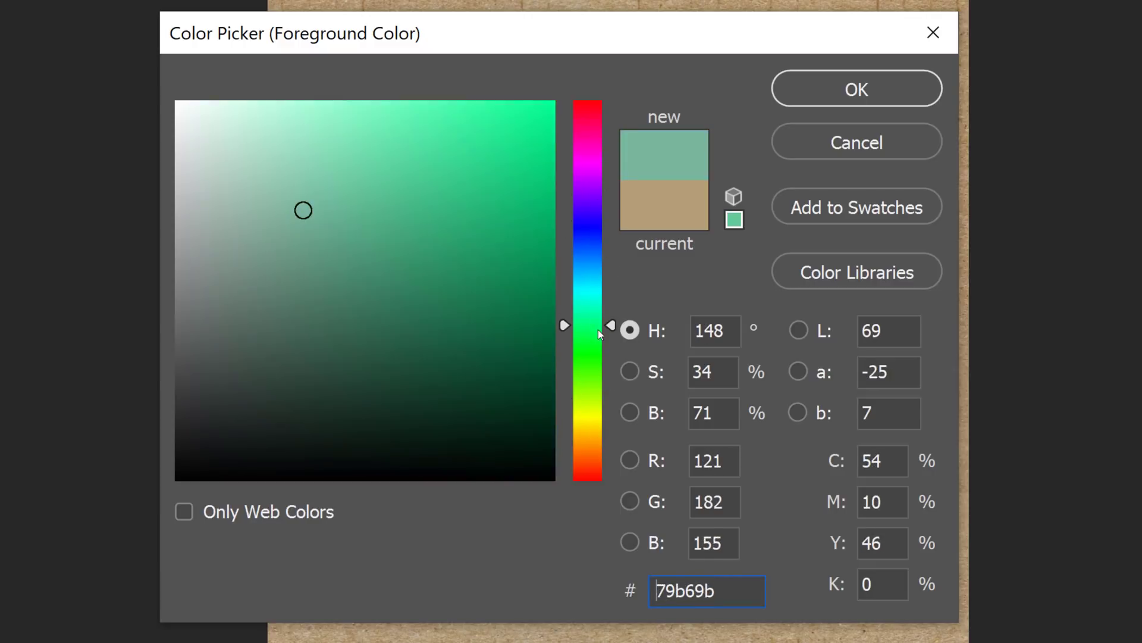
pyautogui.moveTo(303, 209)
pyautogui.mouseDown()
pyautogui.moveTo(530, 163)
pyautogui.moveTo(174, 194)
pyautogui.moveTo(309, 220)
pyautogui.moveTo(272, 224)
pyautogui.moveTo(102, 61)
pyautogui.moveTo(95, 483)
pyautogui.mouseUp()
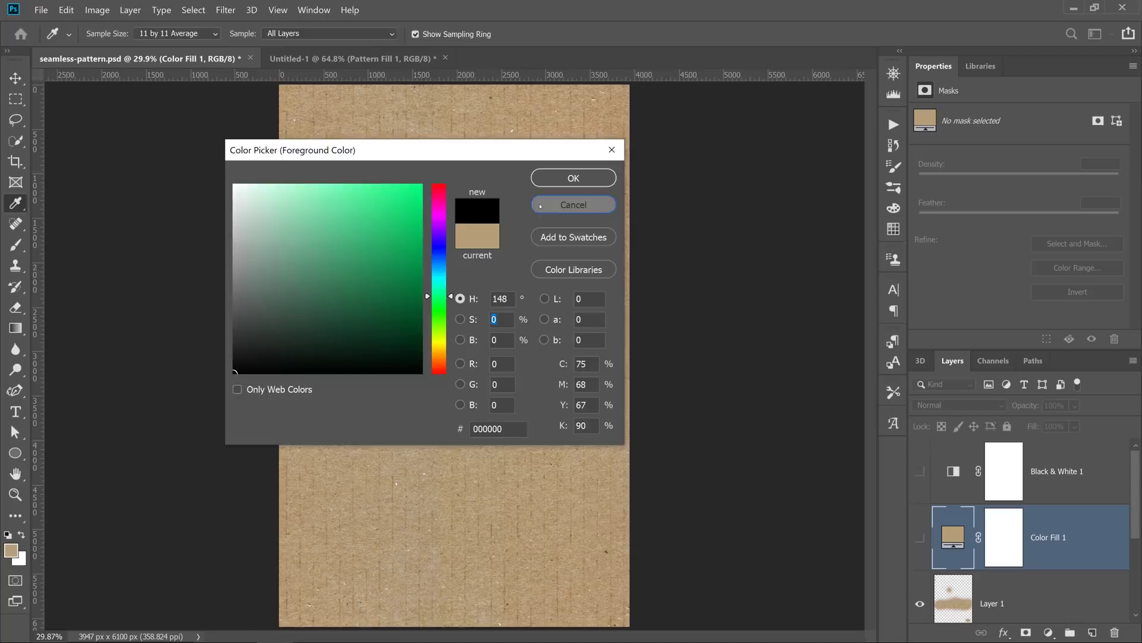
pyautogui.press('Escape')
# Step: Show Color Fill 1 again and set its blend mode to Color
pyautogui.click(920, 547)
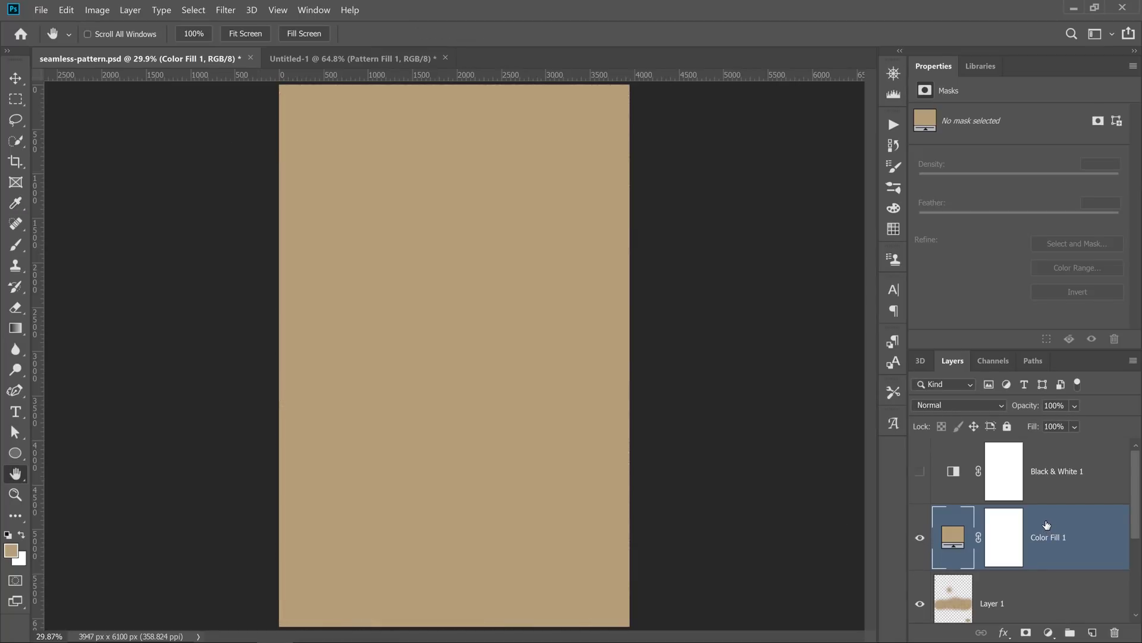
pyautogui.click(964, 407)
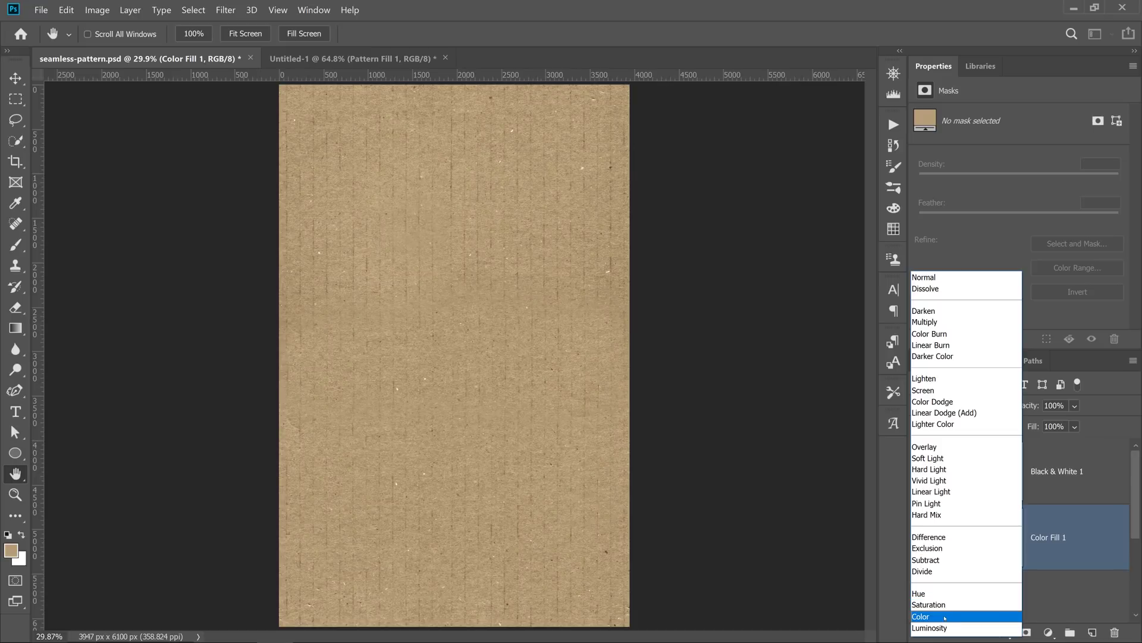
pyautogui.click(944, 617)
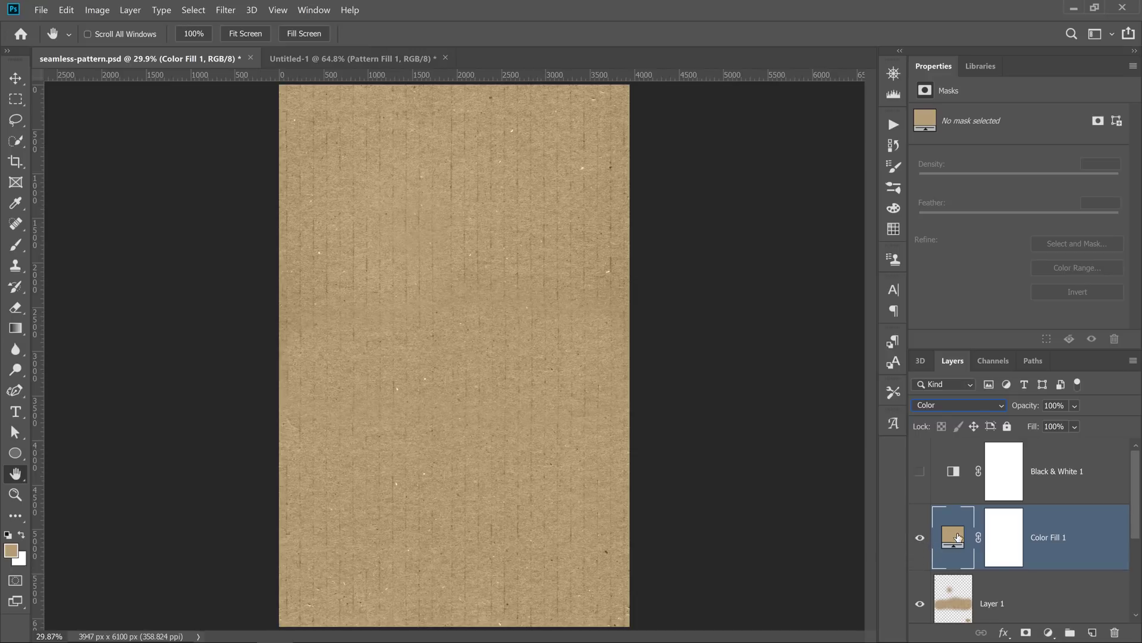
pyautogui.scroll(-3, 961, 551)
pyautogui.scroll(3, 963, 553)
pyautogui.scroll(-1, 958, 547)
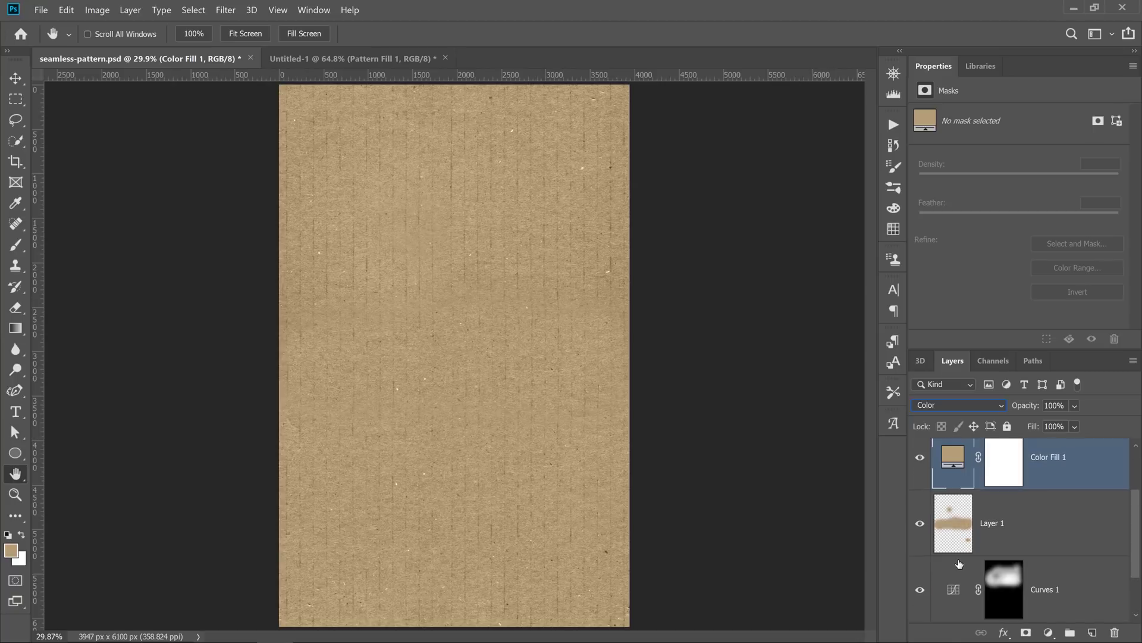
pyautogui.scroll(1, 946, 539)
# Step: Toggle Color Fill 1 off and on to compare tinted and untinted cardboard
pyautogui.click(920, 525)
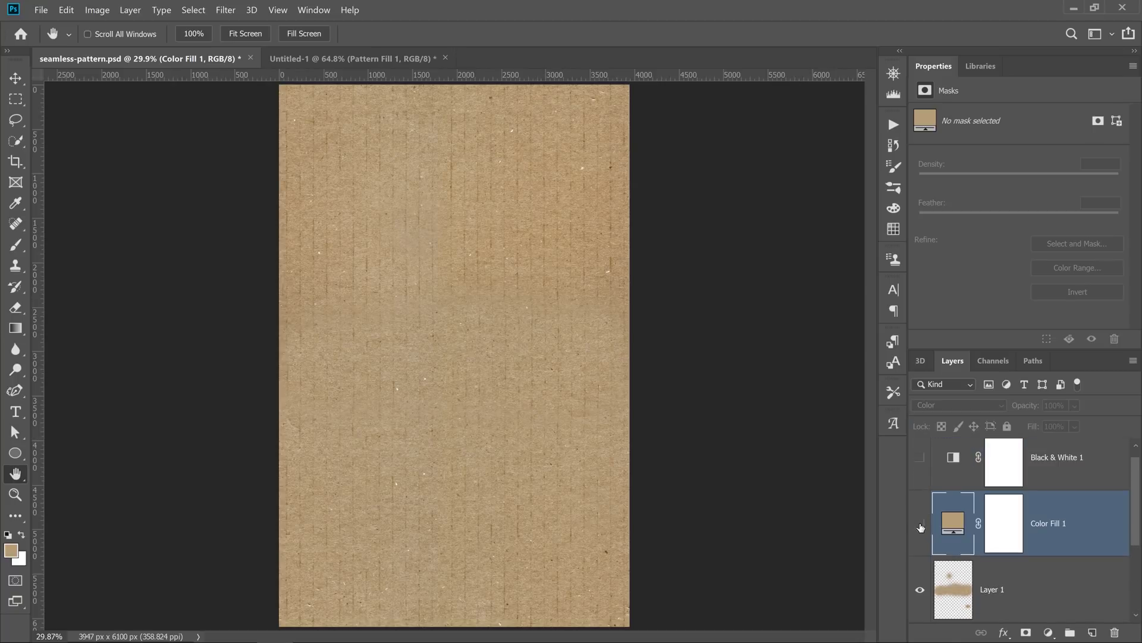
pyautogui.click(920, 525)
pyautogui.click(920, 525)
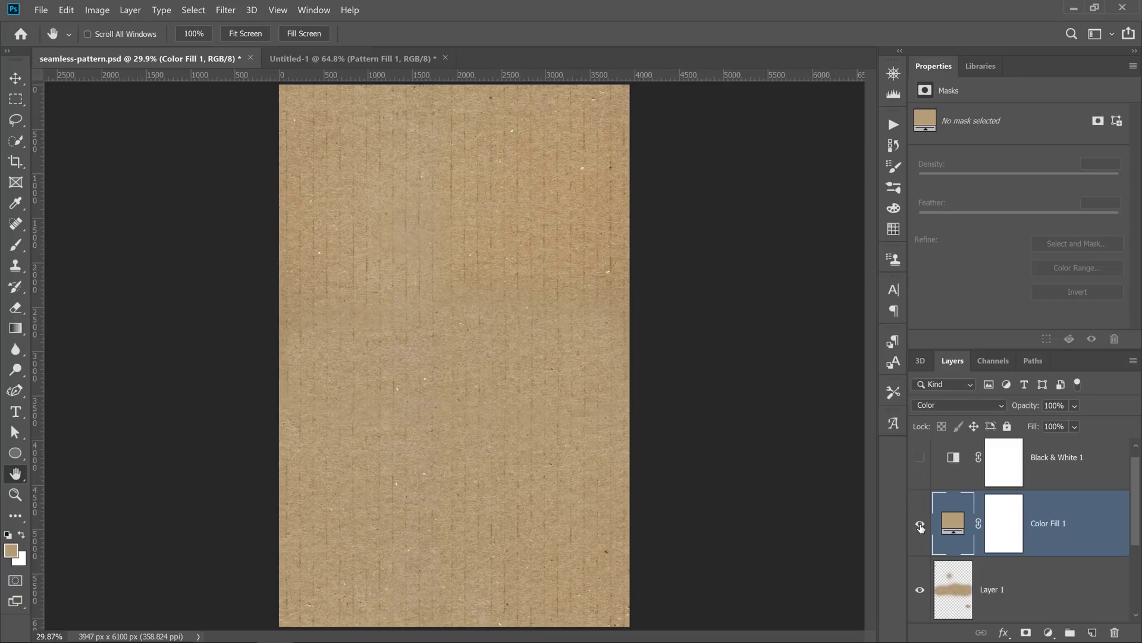
pyautogui.click(920, 525)
pyautogui.click(920, 525)
pyautogui.scroll(1, 1058, 537)
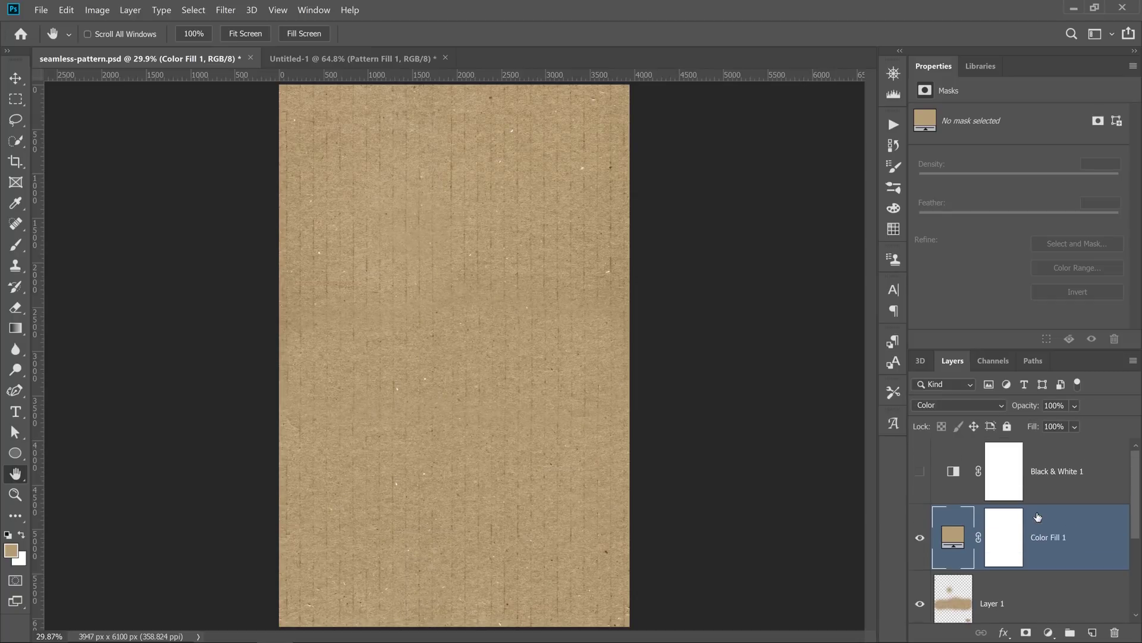
pyautogui.scroll(-2, 1059, 537)
pyautogui.scroll(1, 1059, 537)
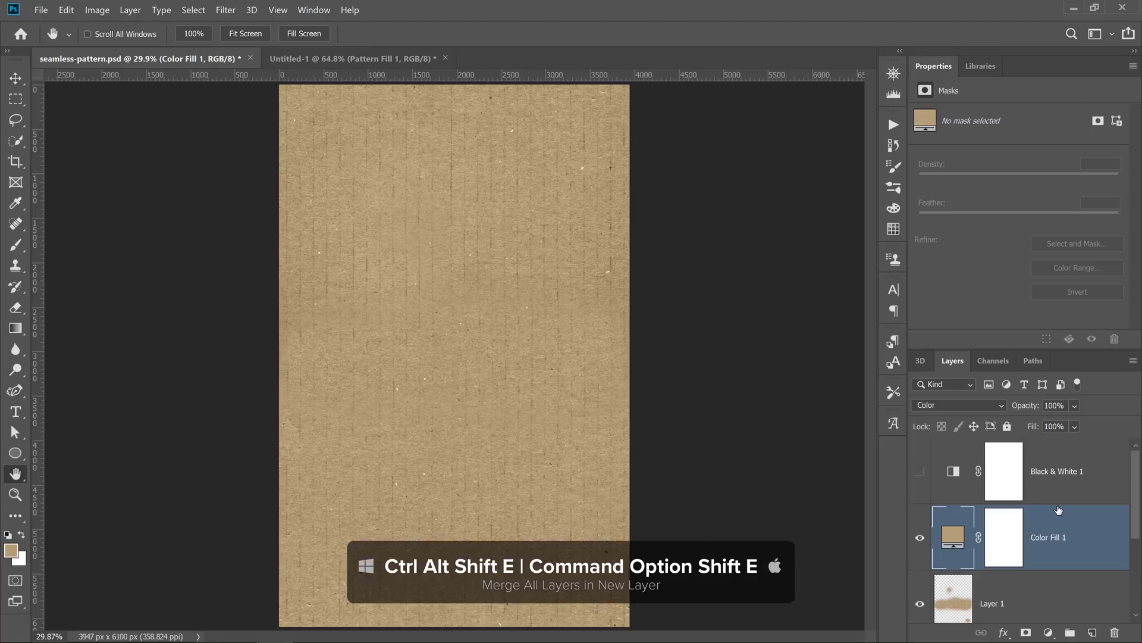
# Step: Stamp all visible layers into a new merged Layer 2 with Ctrl+Alt+Shift+E
pyautogui.hotkey('ctrl', 'alt', 'shift', 'e')
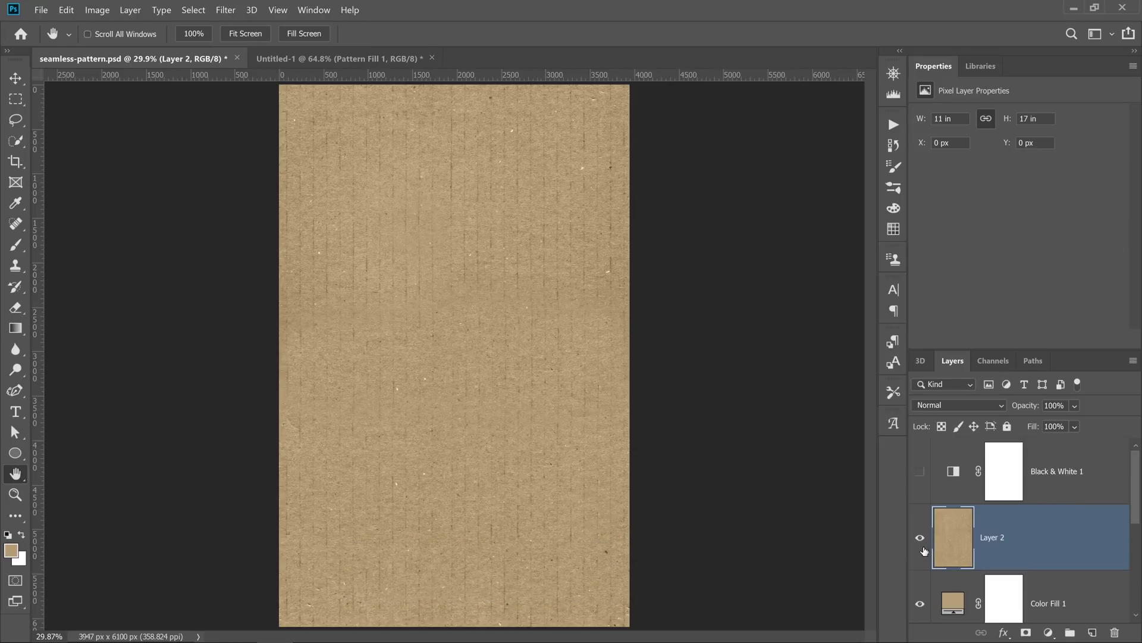
pyautogui.scroll(-3, 978, 538)
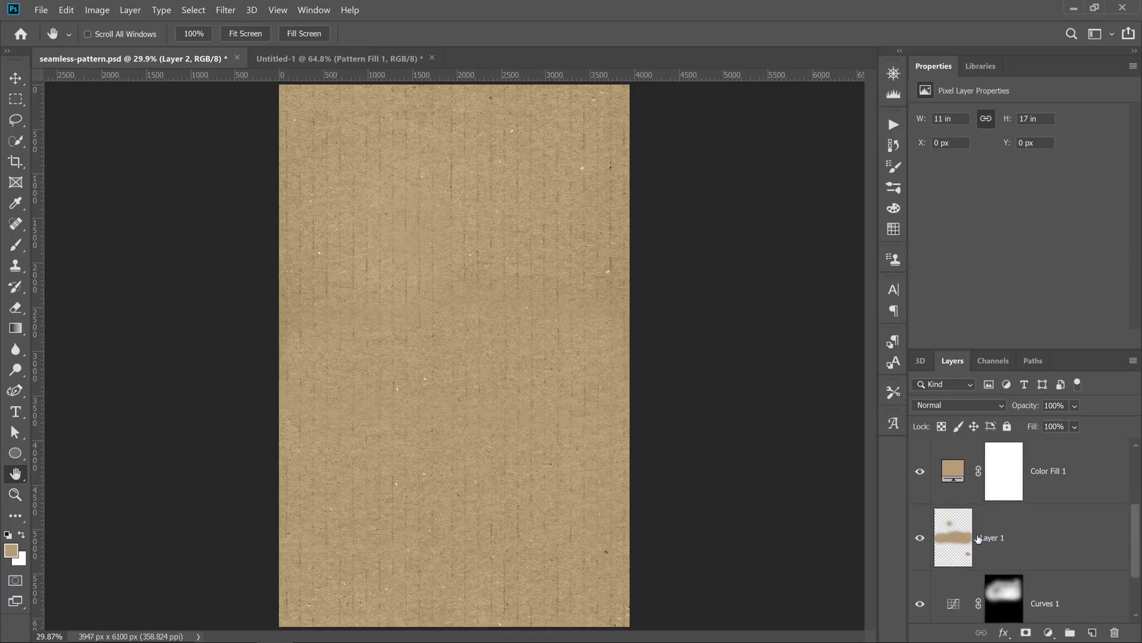
pyautogui.scroll(3, 974, 550)
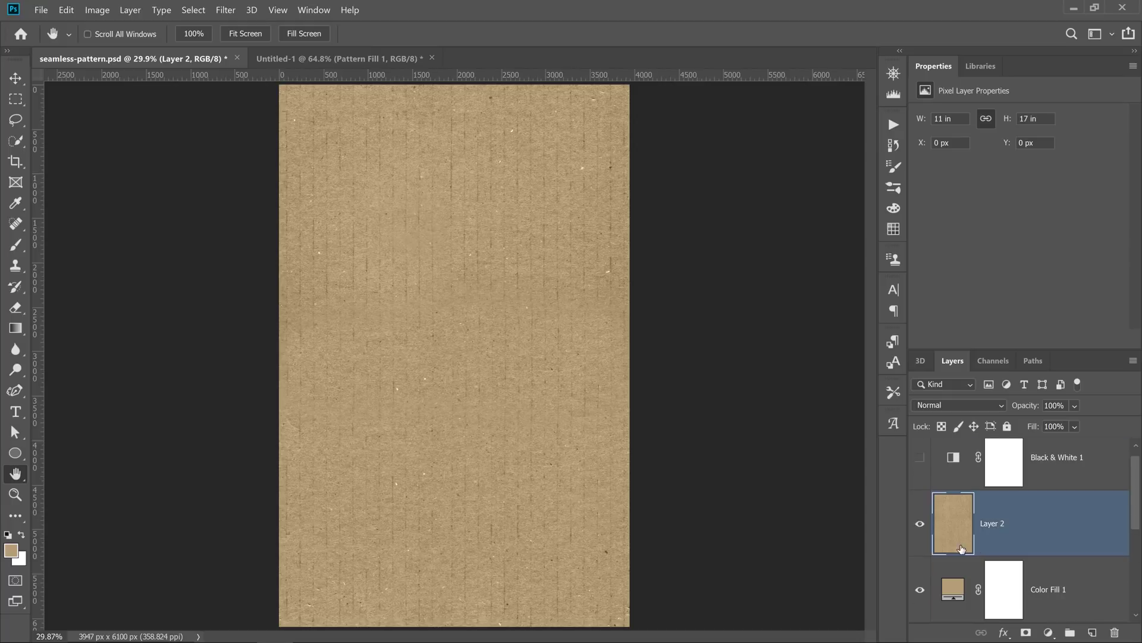
# Step: Reapply the Offset filter to Layer 2 and briefly preview it with Black & White 1
pyautogui.click(221, 10)
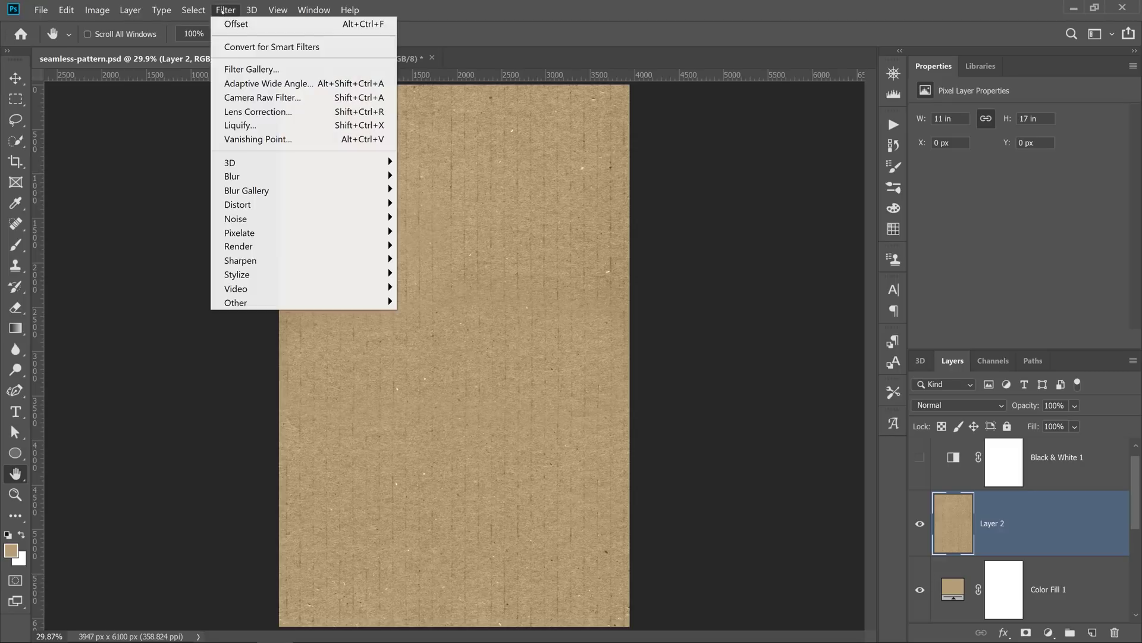
pyautogui.click(395, 297)
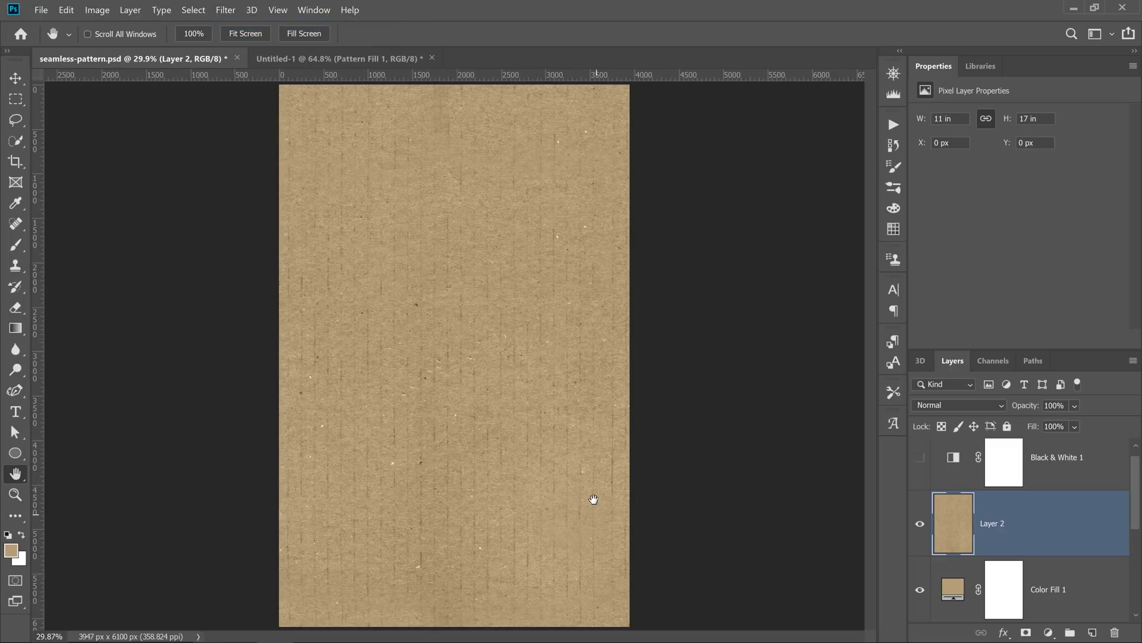
pyautogui.click(225, 10)
pyautogui.click(232, 24)
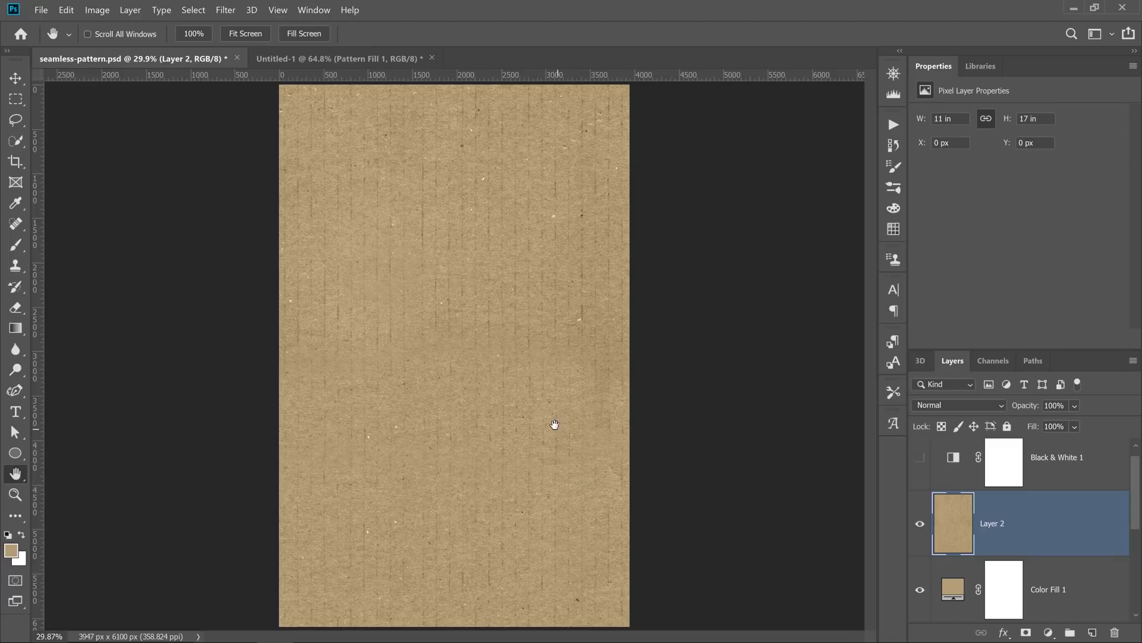
pyautogui.click(920, 458)
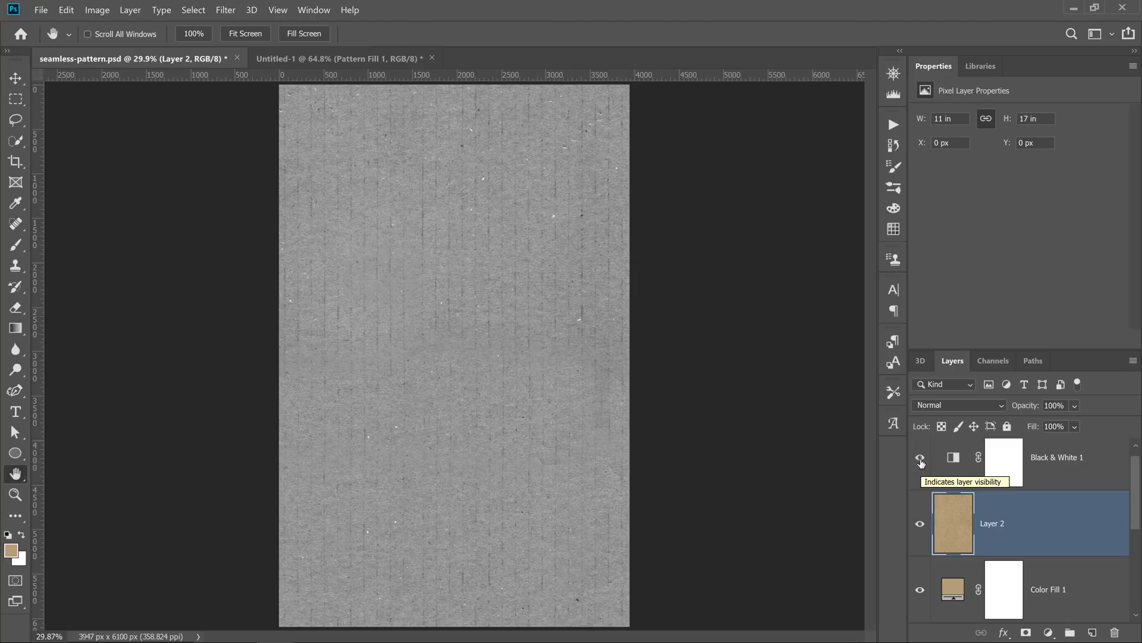
pyautogui.click(920, 460)
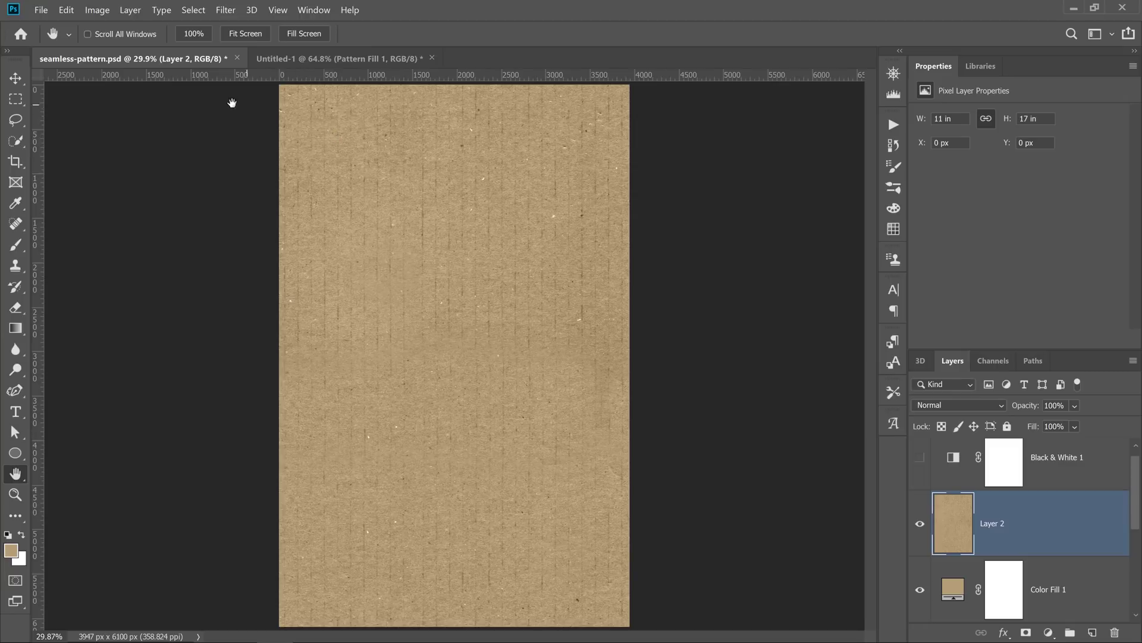
pyautogui.click(66, 10)
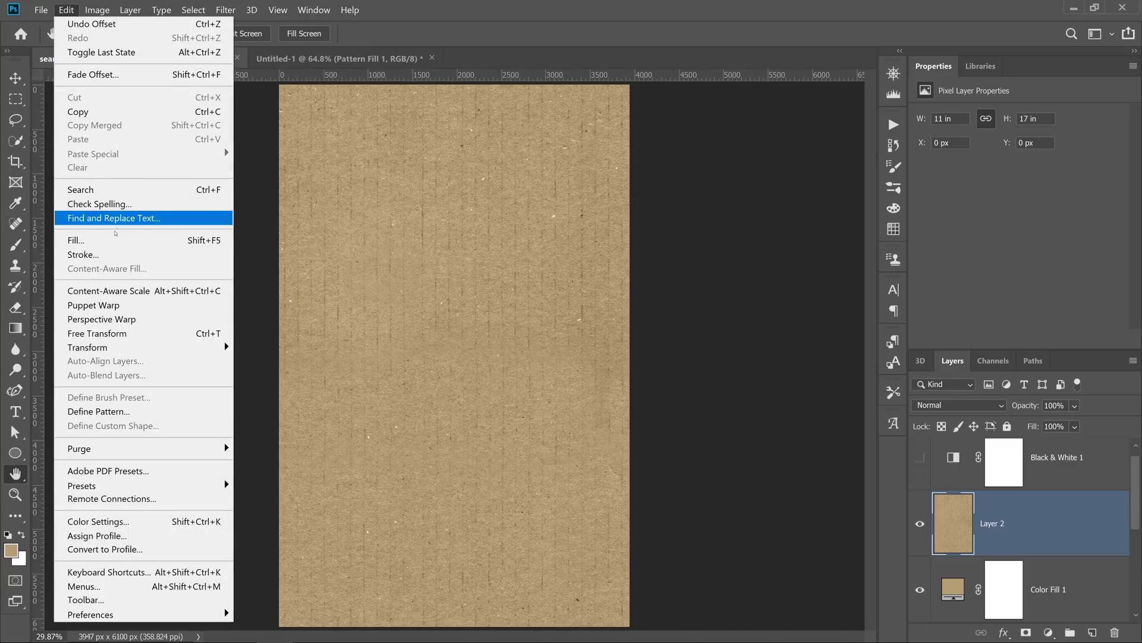
# Step: Define the tinted cardboard as pattern 'test 2', then switch to the Untitled-1 document
pyautogui.click(128, 412)
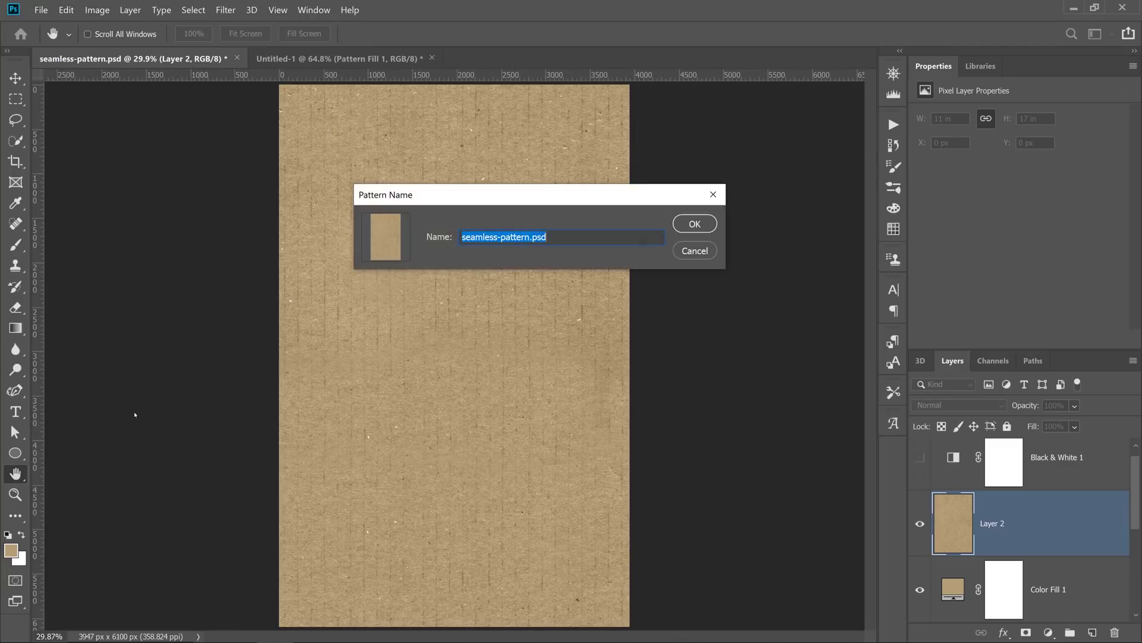
pyautogui.write('test 2')
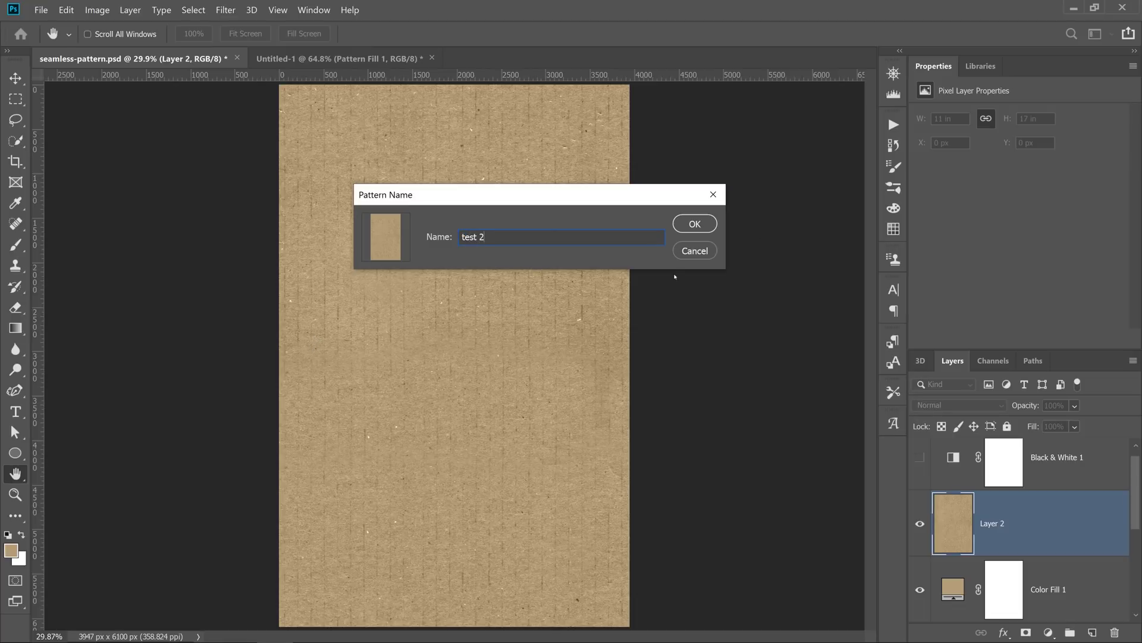
pyautogui.click(708, 225)
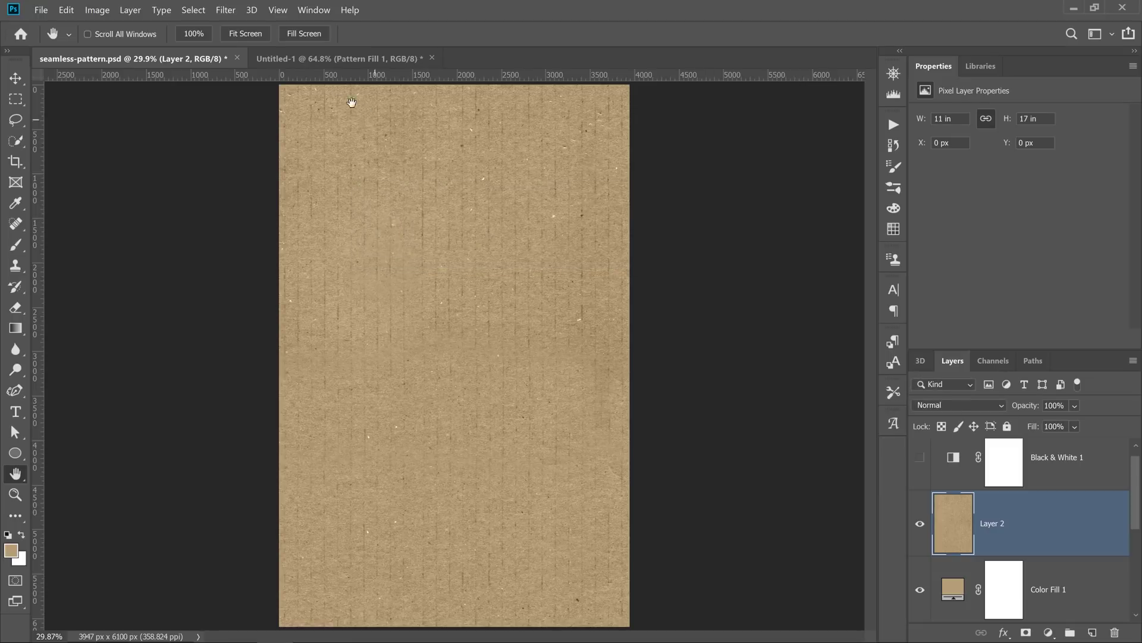
pyautogui.click(328, 60)
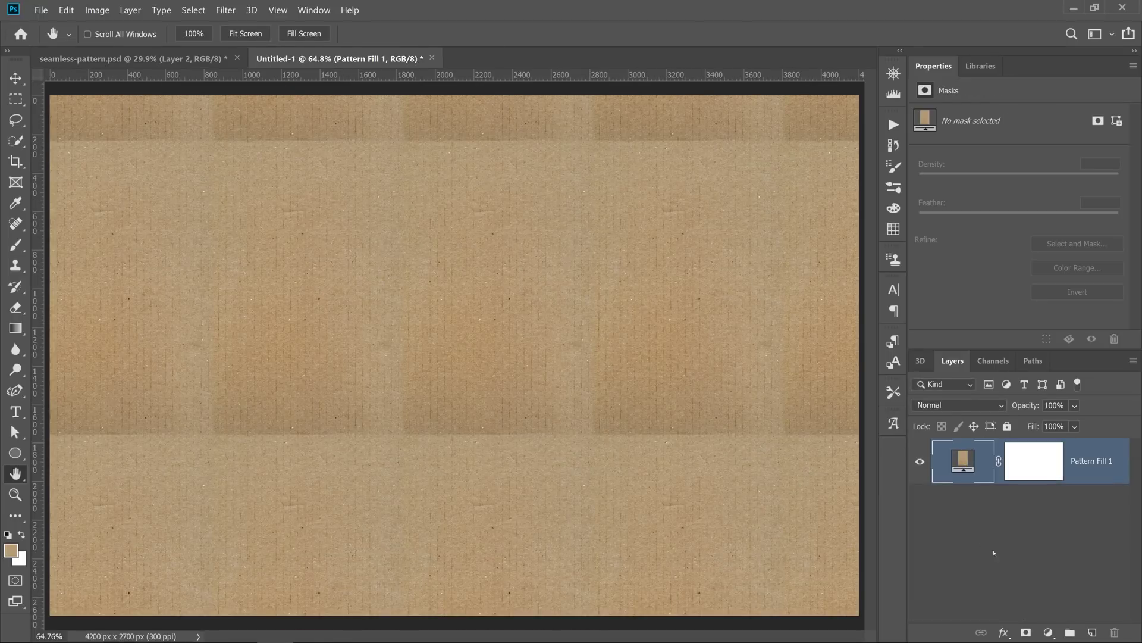
# Step: Add Pattern Fill 2 using the cardboard pattern at 25% scale
pyautogui.click(1048, 631)
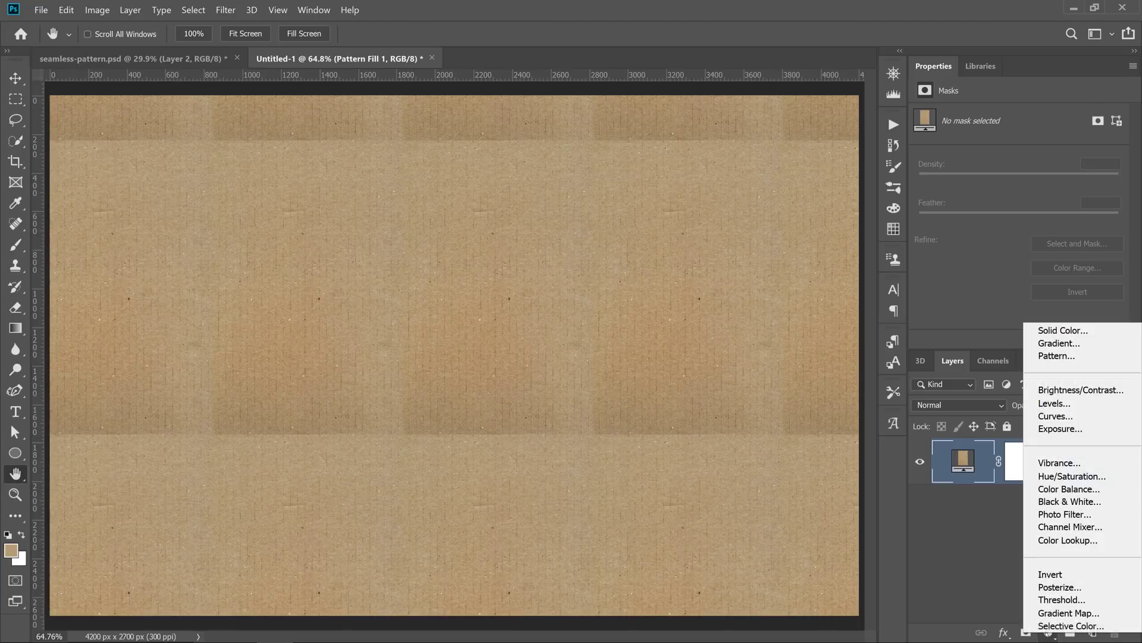
pyautogui.click(1062, 356)
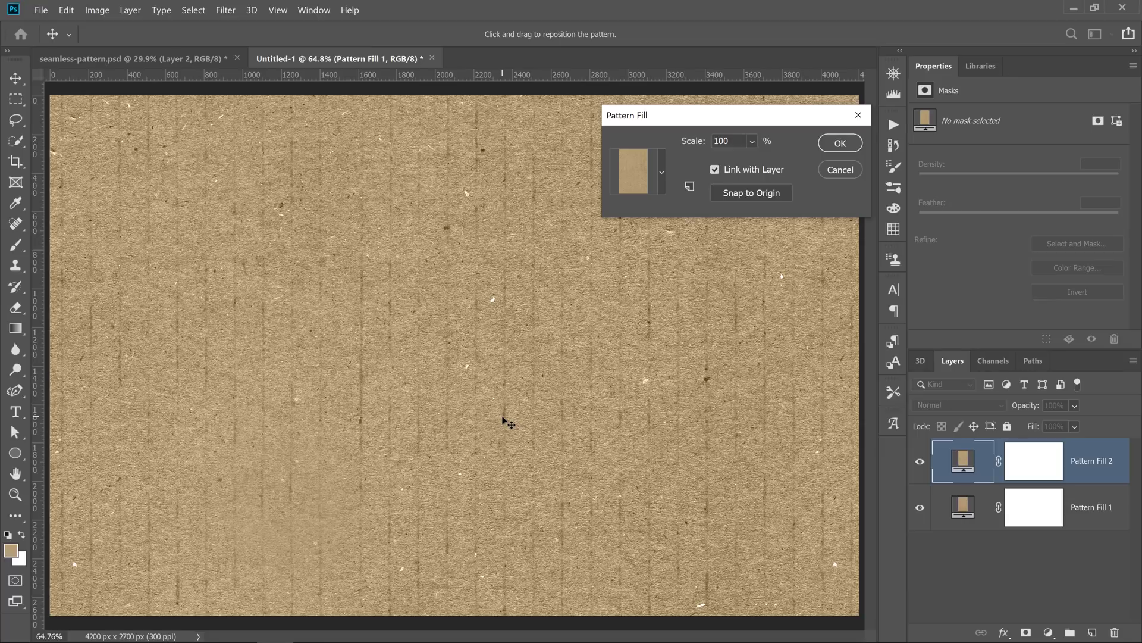
pyautogui.doubleClick(721, 141)
pyautogui.write('25')
pyautogui.click(822, 139)
pyautogui.press('h')
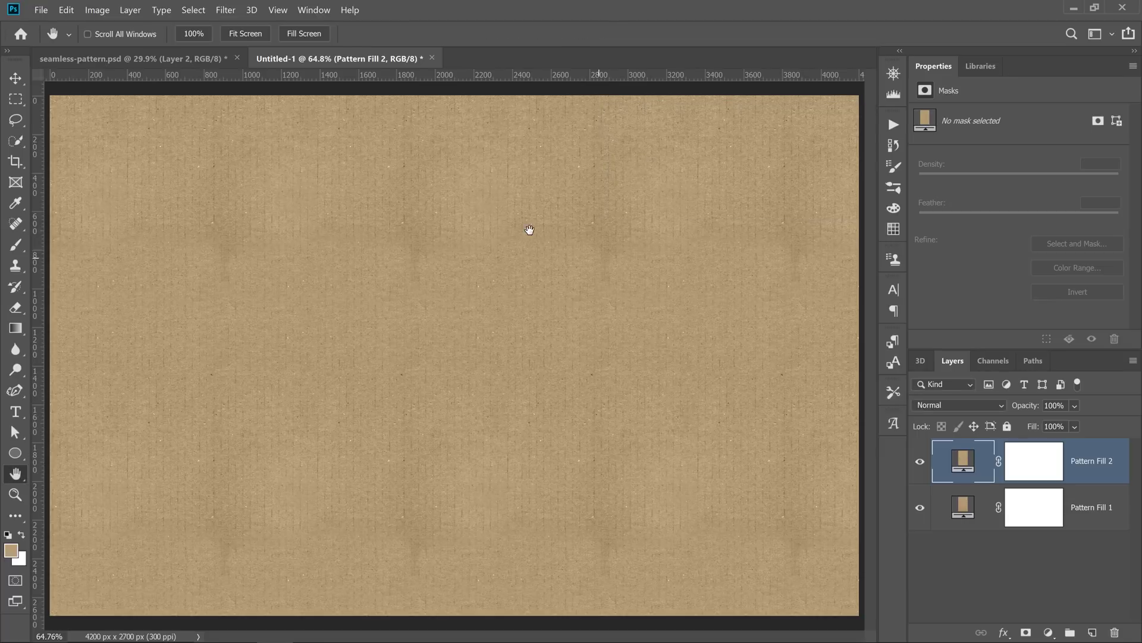
# Step: Toggle Pattern Fill 2 off and on to compare it with Pattern Fill 1
pyautogui.click(920, 467)
pyautogui.click(920, 468)
pyautogui.click(921, 467)
pyautogui.click(921, 468)
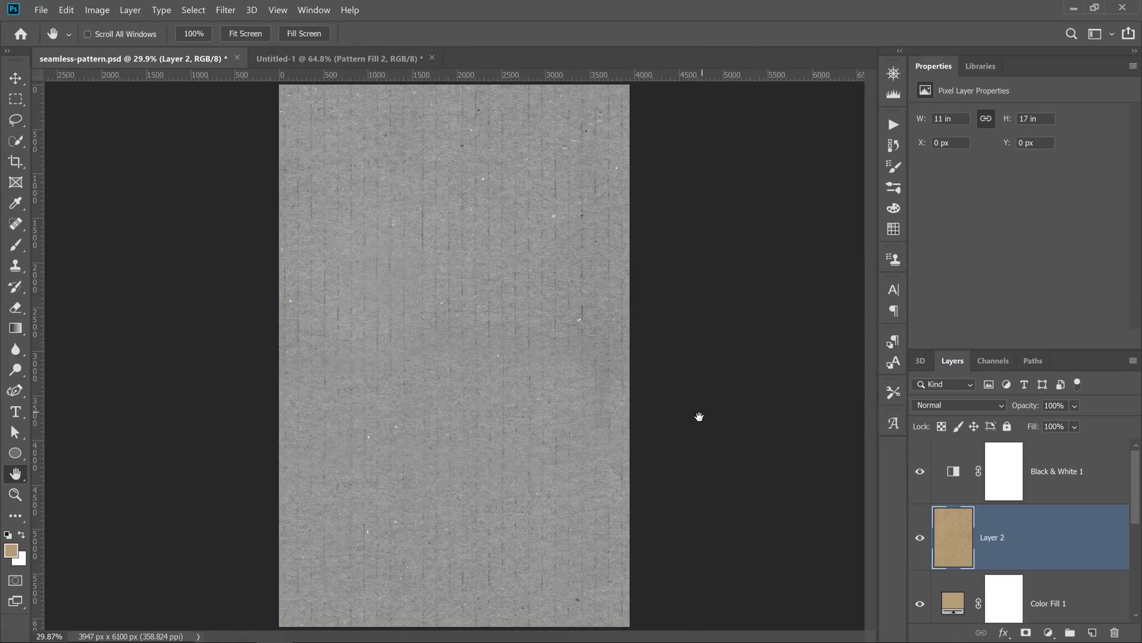
# Step: Reapply the Offset filter to Layer 2 twice to check the seams
pyautogui.click(226, 11)
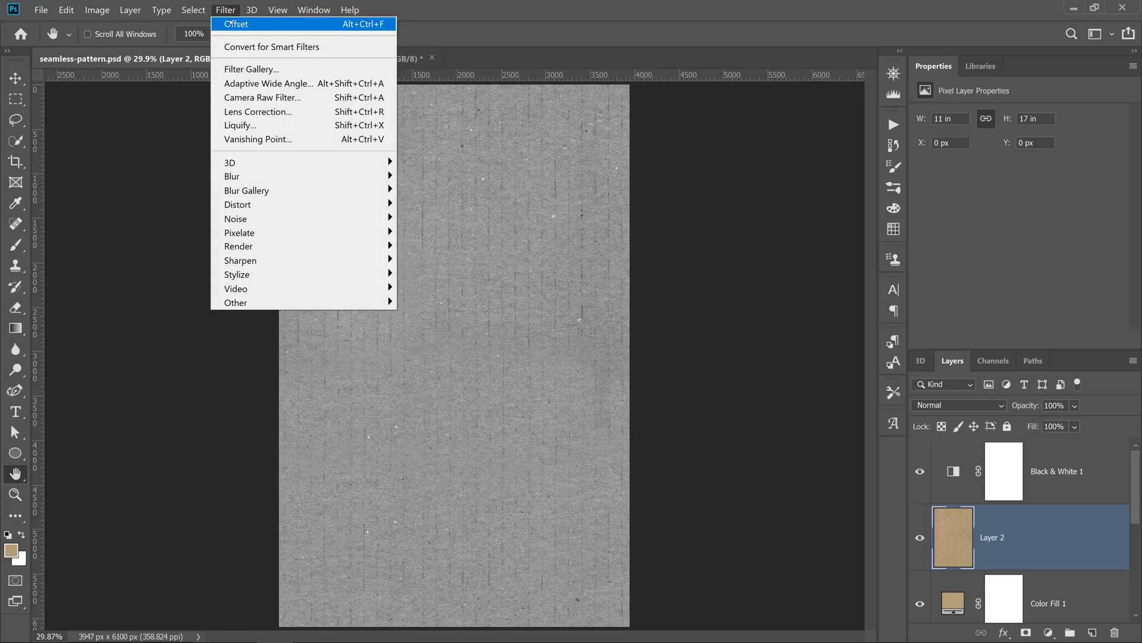
pyautogui.click(231, 23)
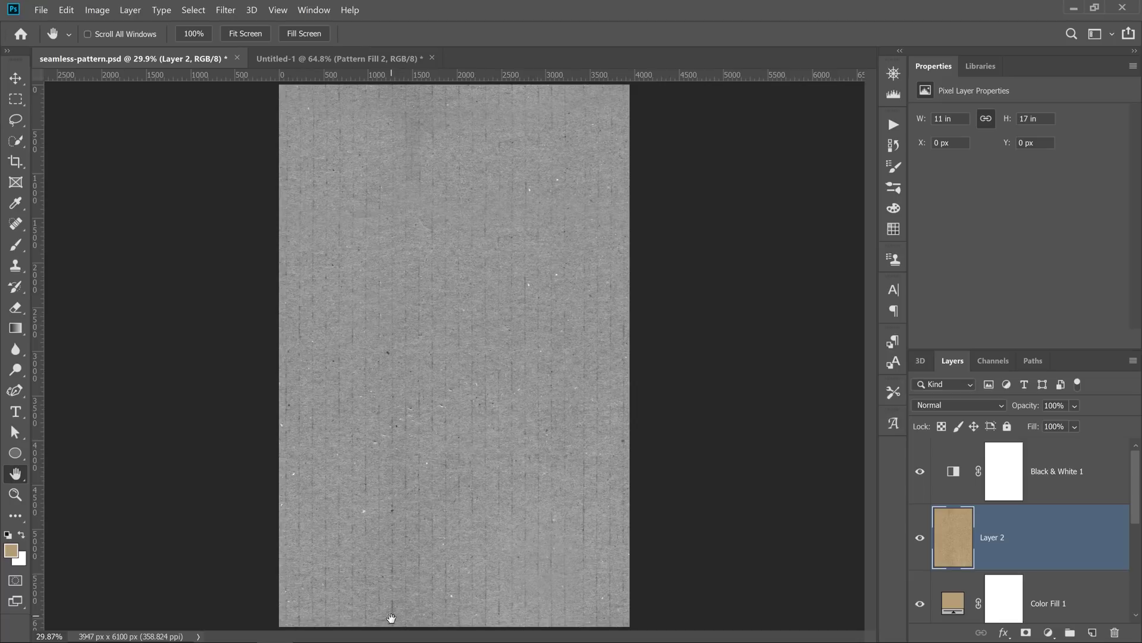
pyautogui.click(225, 10)
pyautogui.click(233, 24)
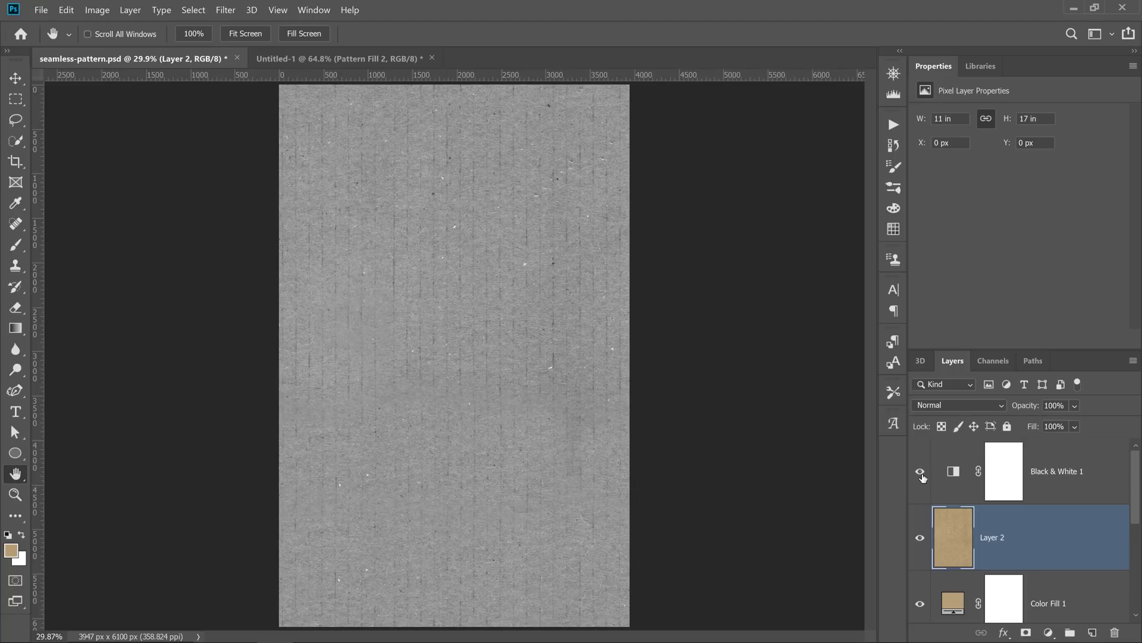
# Step: Hide Layer 2, glance at Untitled-1, and return to seamless-pattern.psd
pyautogui.click(919, 539)
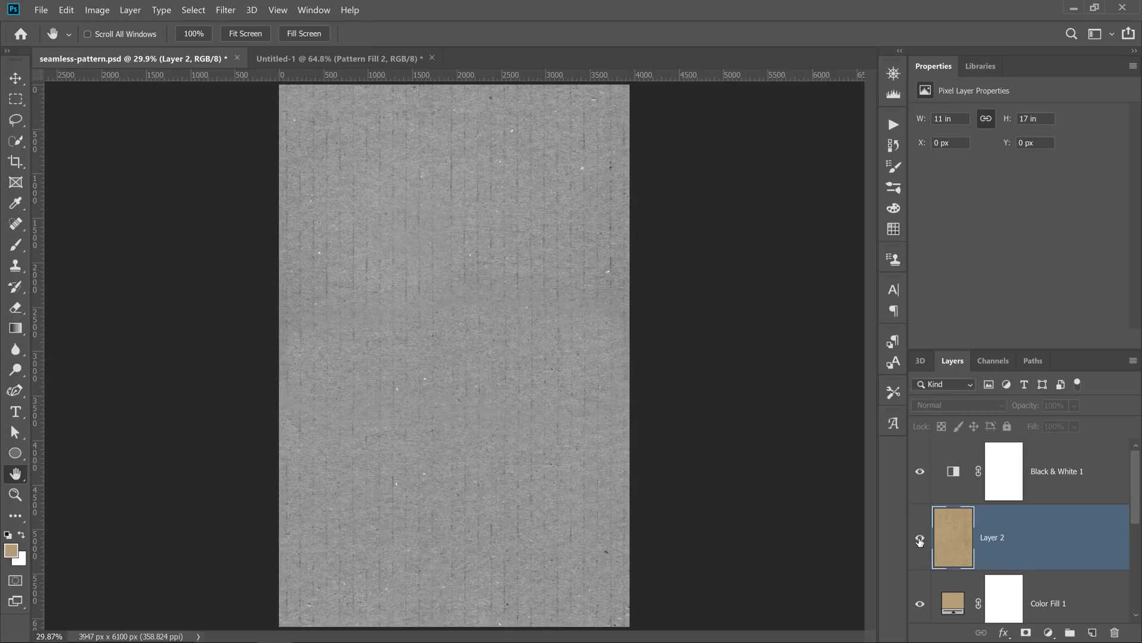
pyautogui.click(920, 540)
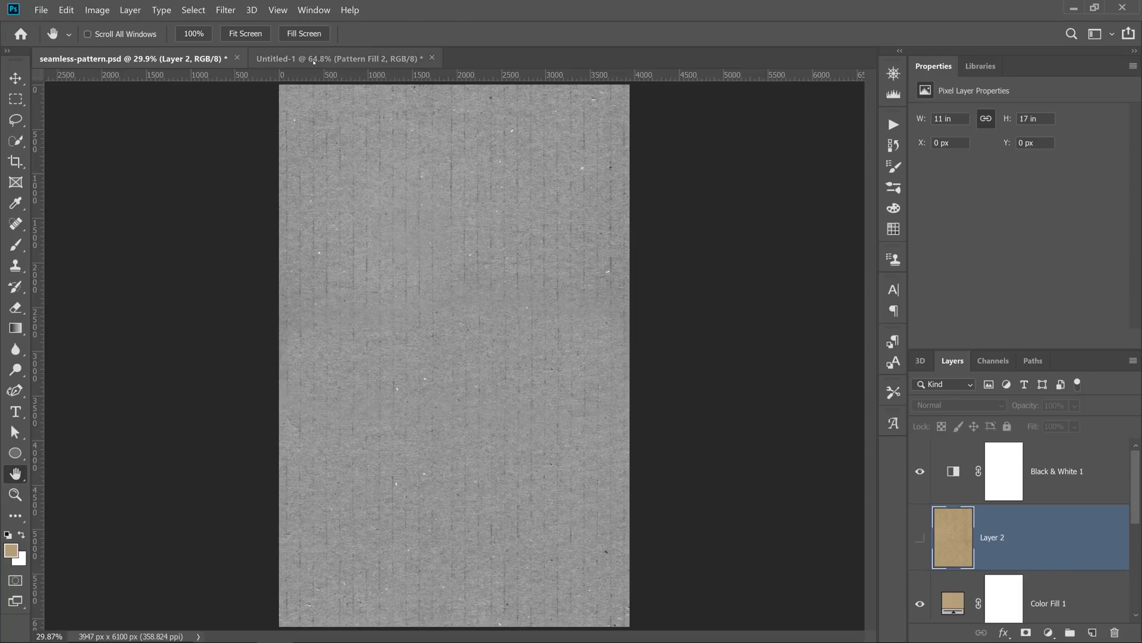
pyautogui.click(336, 58)
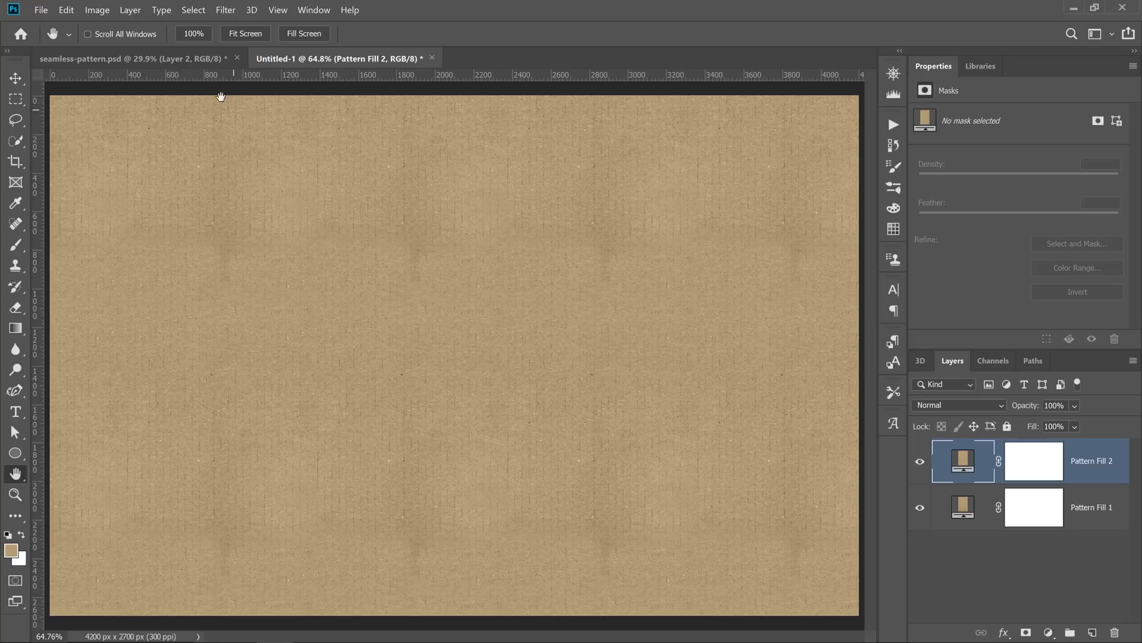
pyautogui.click(179, 58)
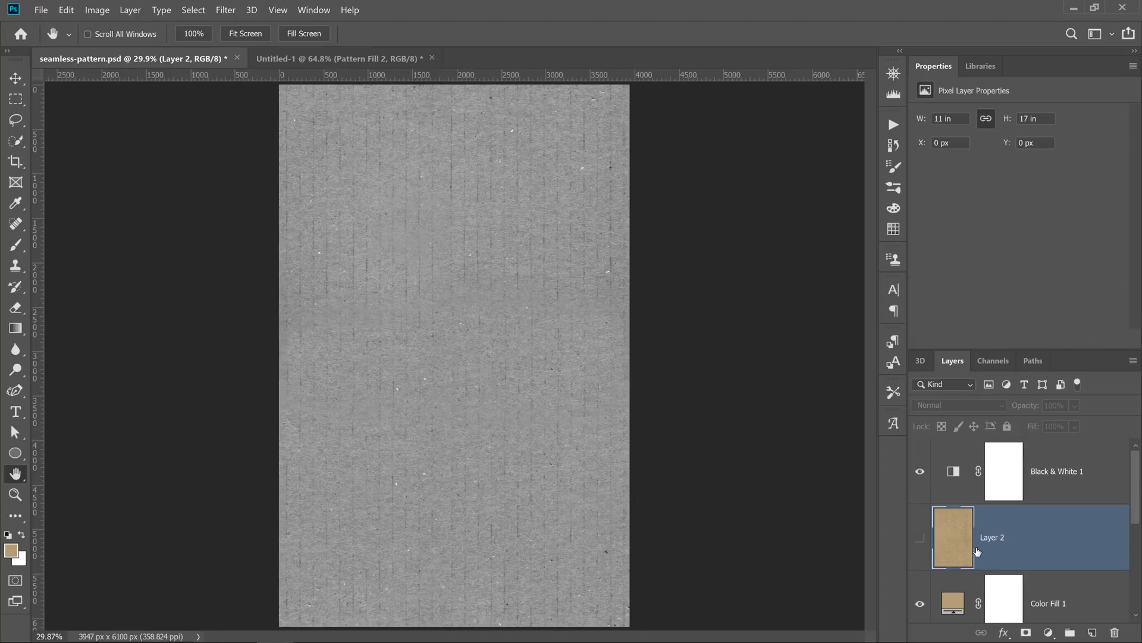
pyautogui.scroll(-2, 978, 552)
pyautogui.scroll(-1, 976, 559)
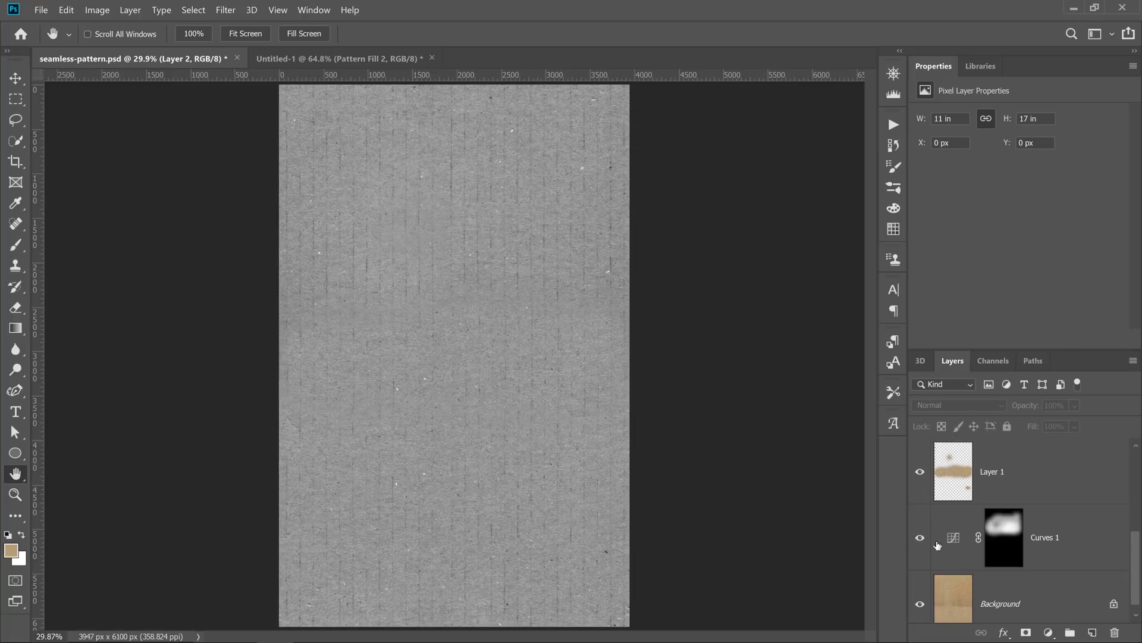
# Step: Paint more of the Curves 1 mask across the upper middle with a 1000px brush
pyautogui.click(1007, 551)
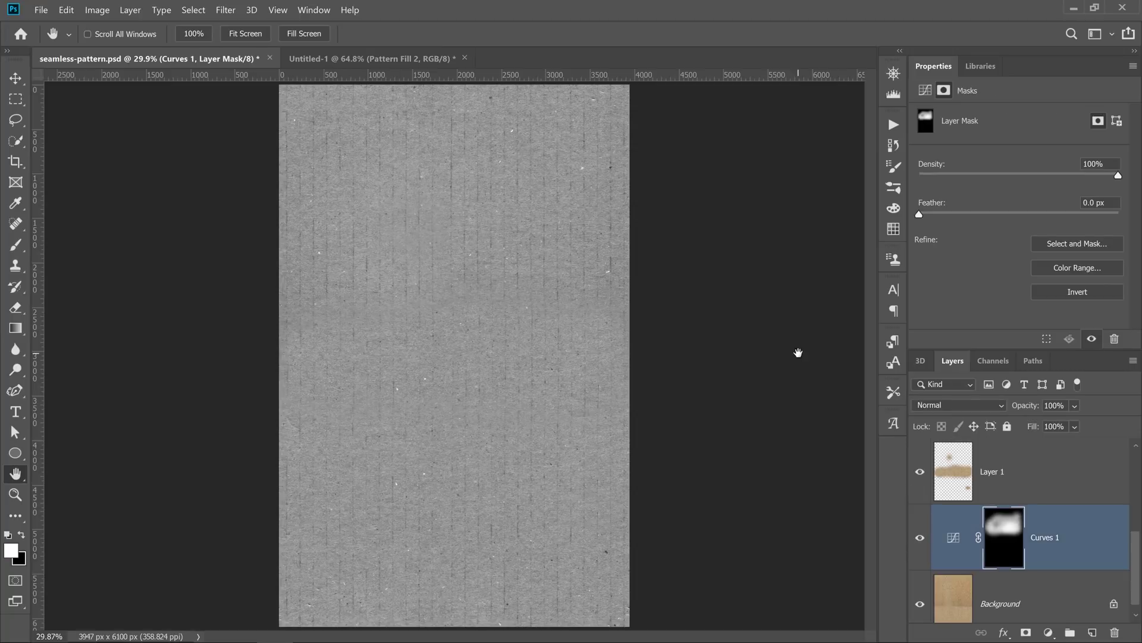
pyautogui.click(17, 241)
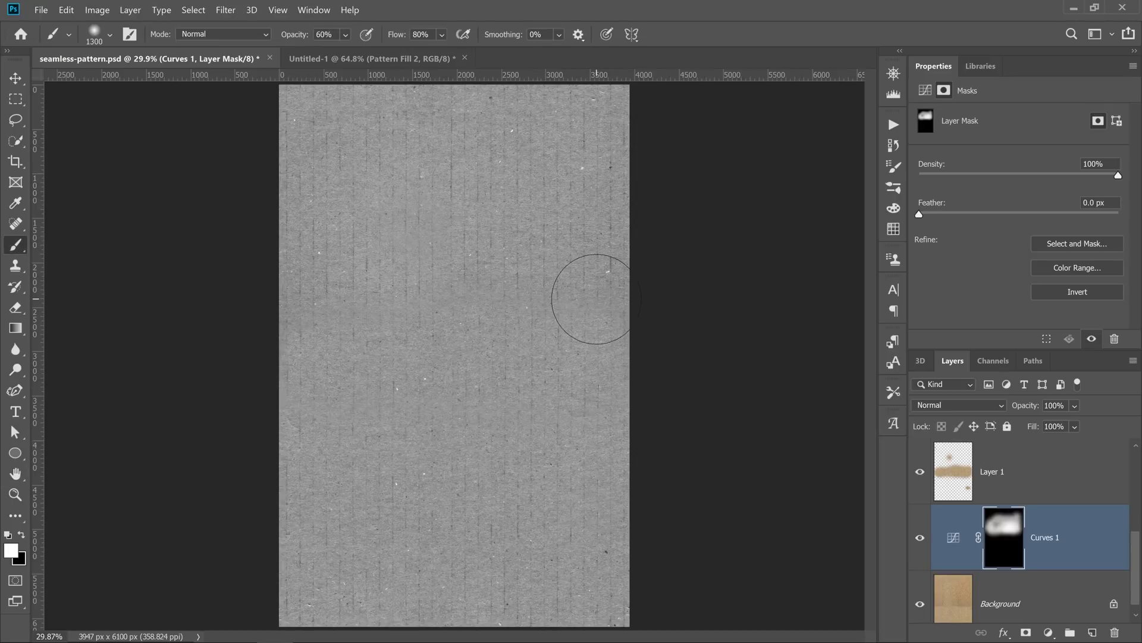
pyautogui.press('[')
pyautogui.press('[')
pyautogui.press('[')
pyautogui.moveTo(600, 299)
pyautogui.mouseDown()
pyautogui.moveTo(311, 301)
pyautogui.moveTo(365, 314)
pyautogui.mouseUp()
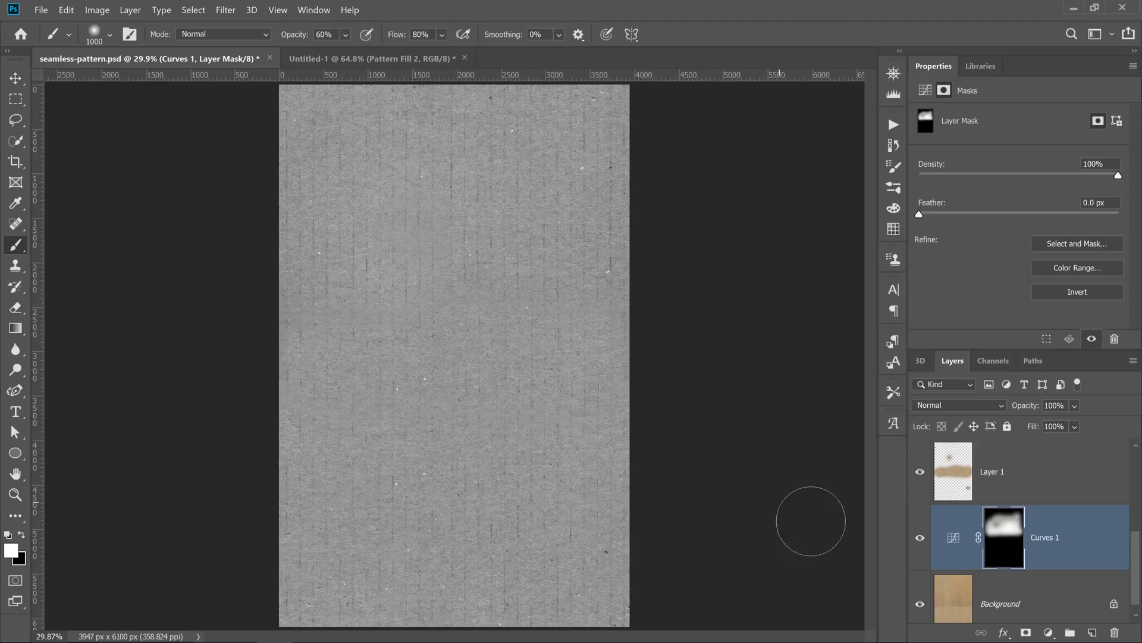
# Step: Toggle Layer 1 off and on to compare the dark band
pyautogui.click(948, 486)
pyautogui.click(919, 471)
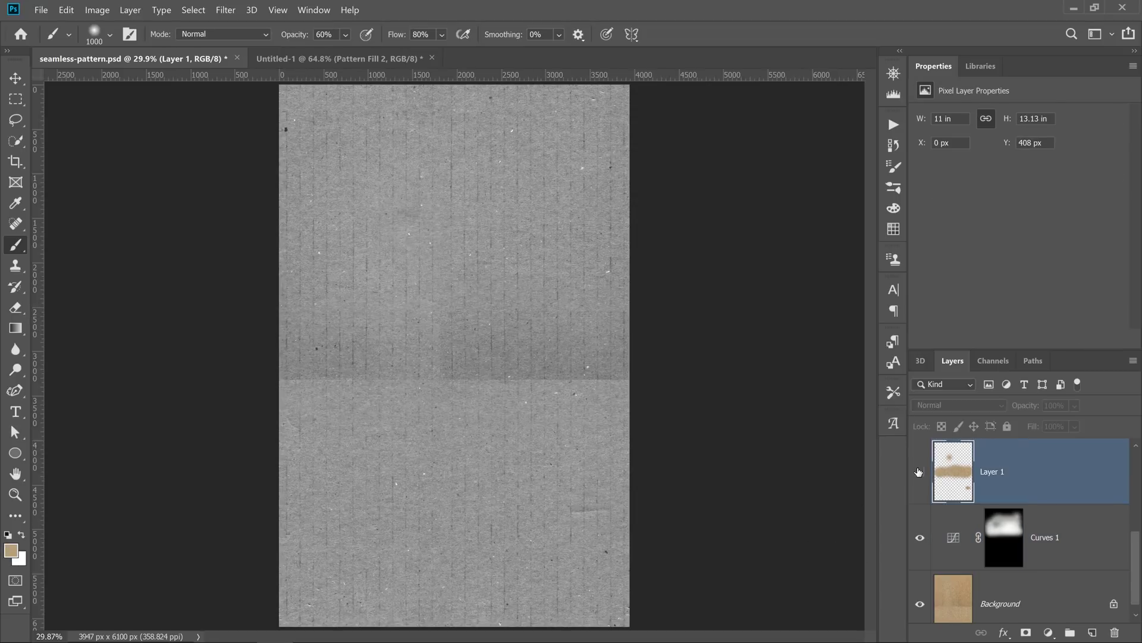
pyautogui.click(920, 471)
pyautogui.click(919, 472)
pyautogui.click(919, 471)
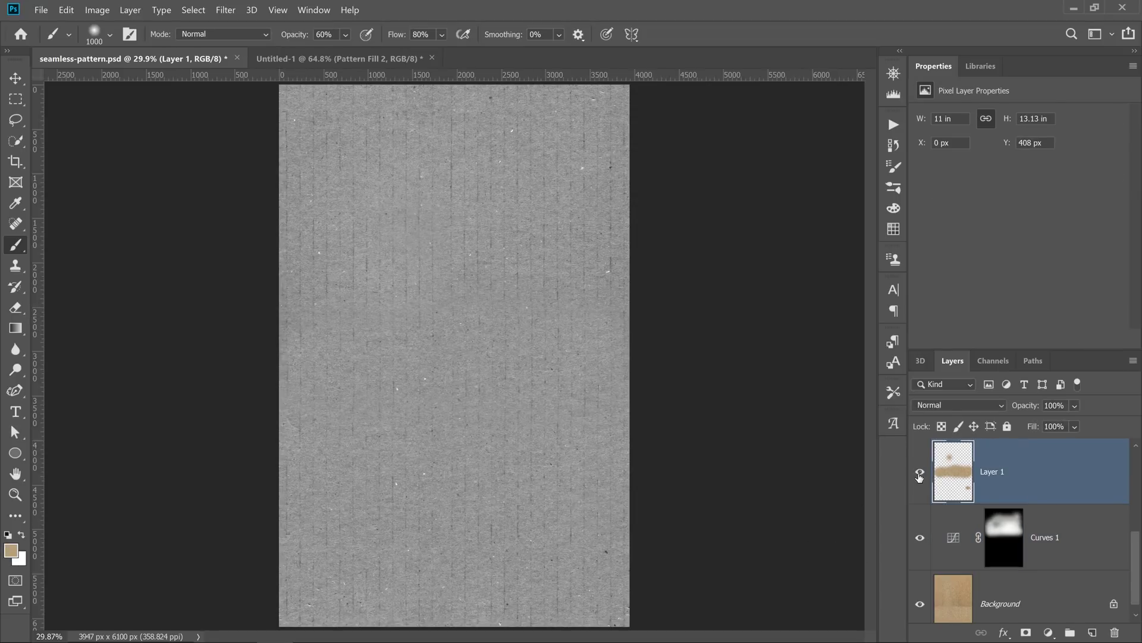
pyautogui.scroll(1, 992, 496)
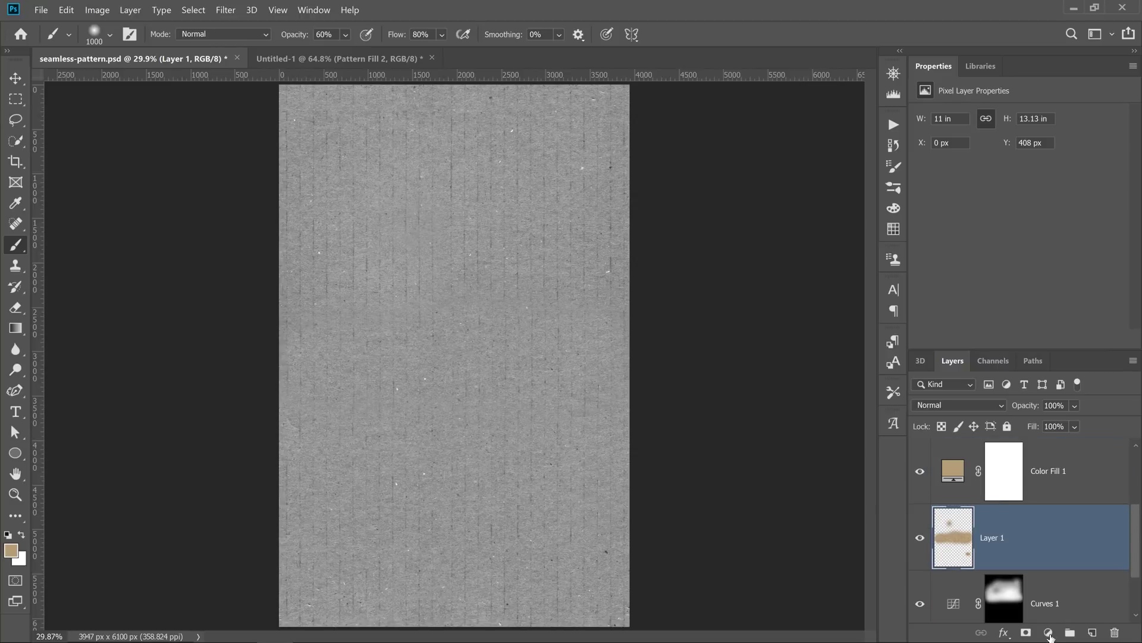
# Step: Add a Levels 1 layer with midtones 1.17, invert its mask and paint a white streak
pyautogui.click(1048, 632)
pyautogui.click(1059, 412)
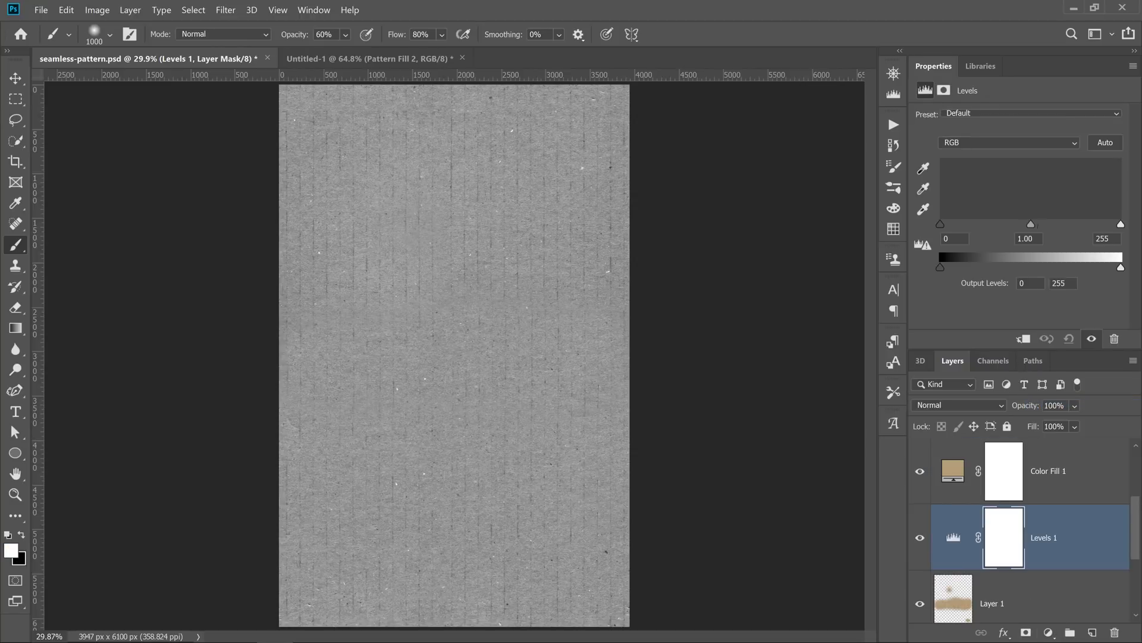
pyautogui.moveTo(1032, 225); pyautogui.dragTo(1032, 229)
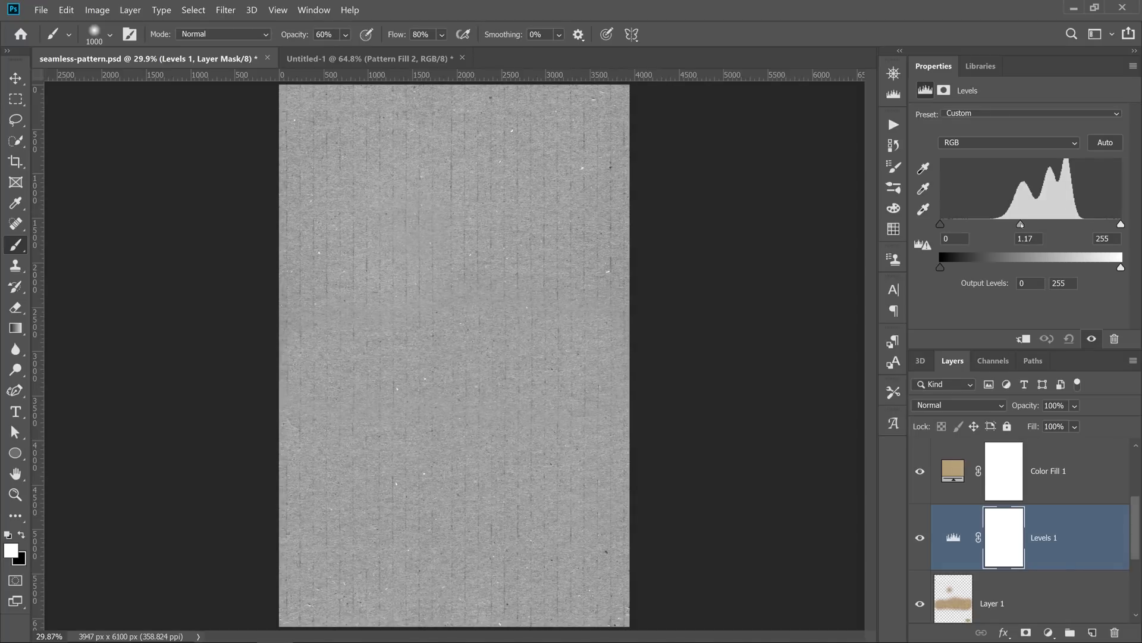
pyautogui.click(994, 556)
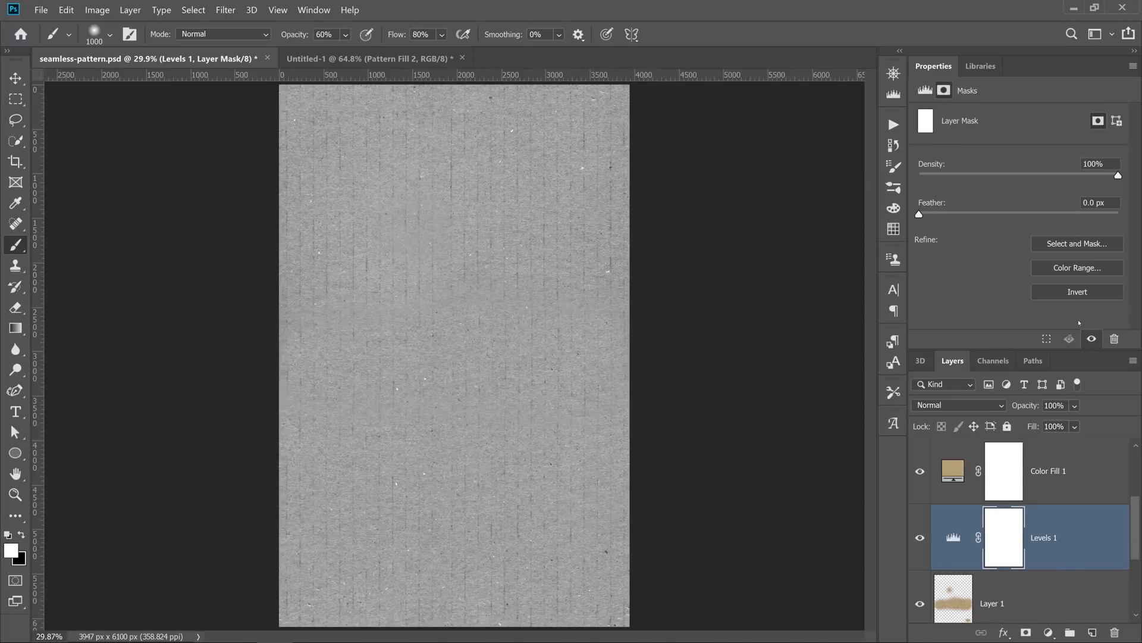
pyautogui.click(1077, 292)
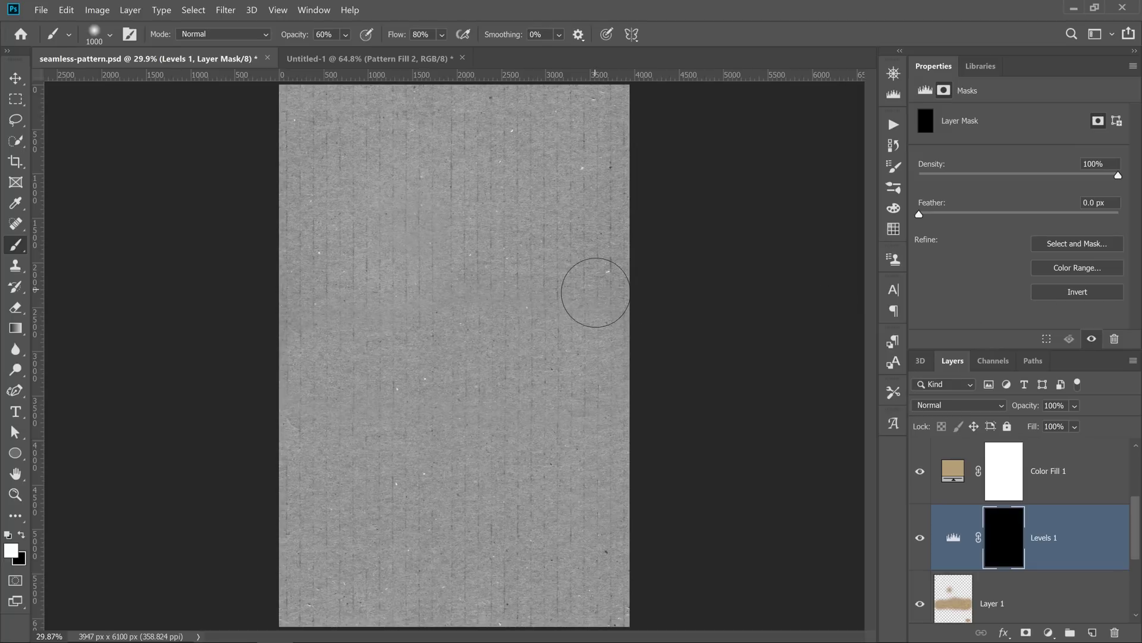
pyautogui.moveTo(595, 292); pyautogui.dragTo(553, 300)
pyautogui.moveTo(480, 296)
pyautogui.mouseDown()
pyautogui.moveTo(434, 326)
pyautogui.moveTo(383, 335)
pyautogui.moveTo(317, 318)
pyautogui.moveTo(301, 292)
pyautogui.moveTo(312, 285)
pyautogui.moveTo(593, 356)
pyautogui.moveTo(602, 342)
pyautogui.moveTo(605, 411)
pyautogui.mouseUp()
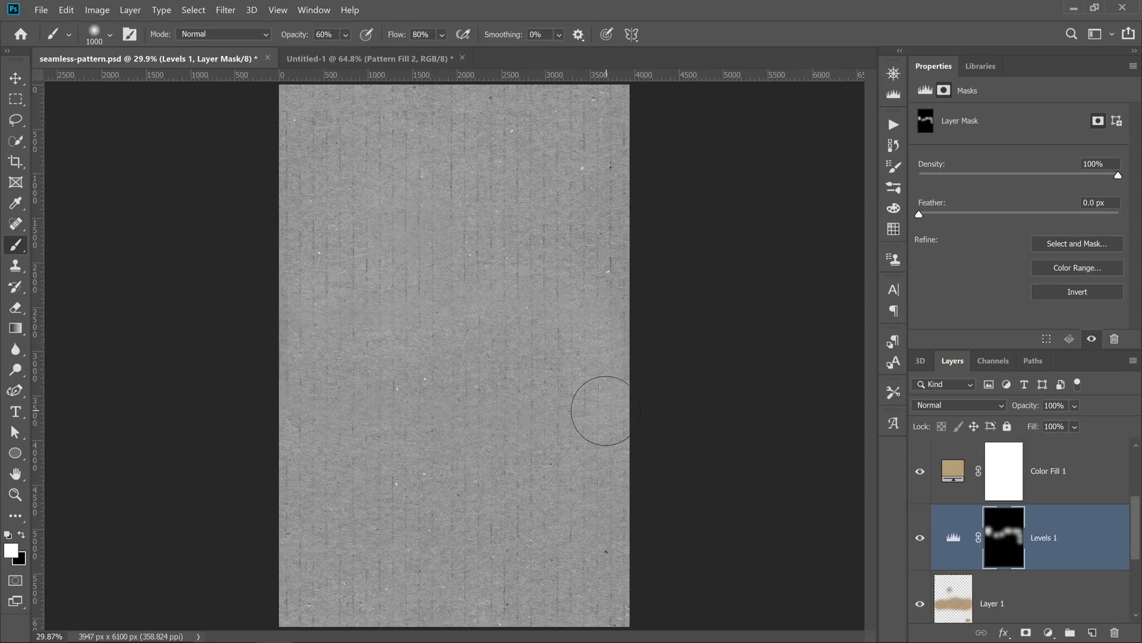
pyautogui.click(919, 540)
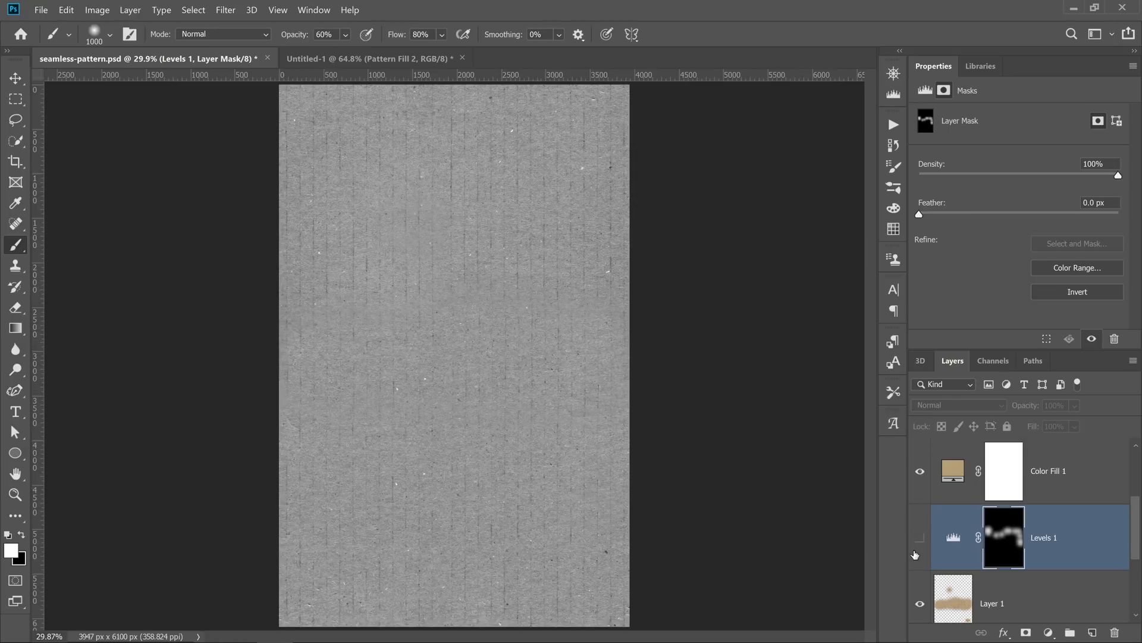
pyautogui.click(919, 541)
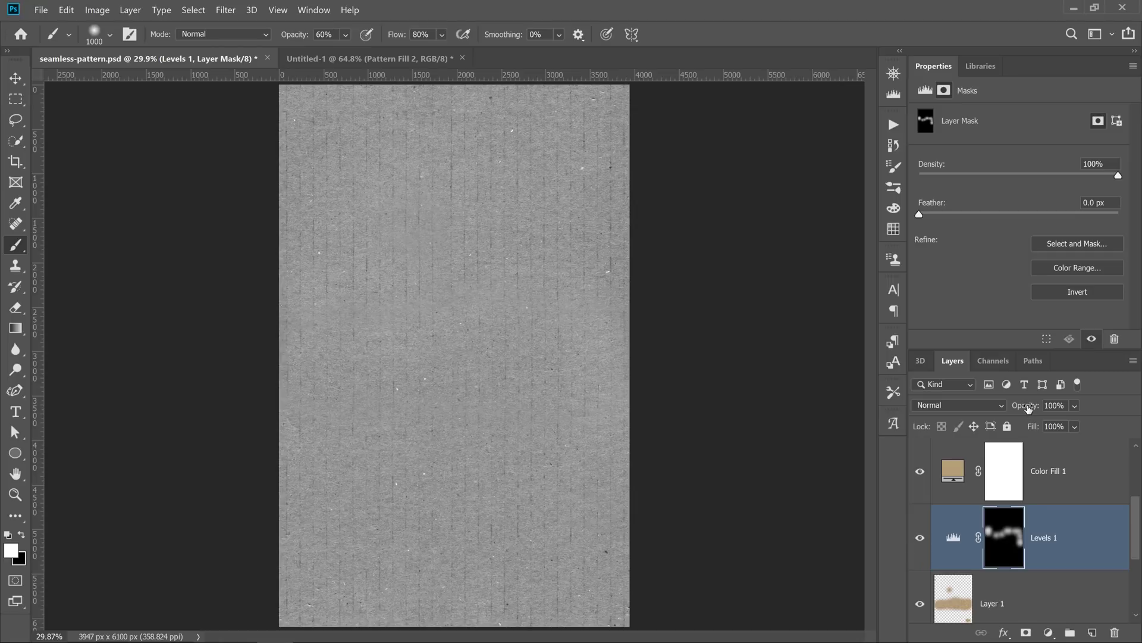
# Step: Lower Levels 1 opacity to 60%, toggling it to compare the effect
pyautogui.moveTo(1027, 407); pyautogui.dragTo(1027, 410)
pyautogui.click(920, 539)
pyautogui.click(921, 539)
pyautogui.click(920, 539)
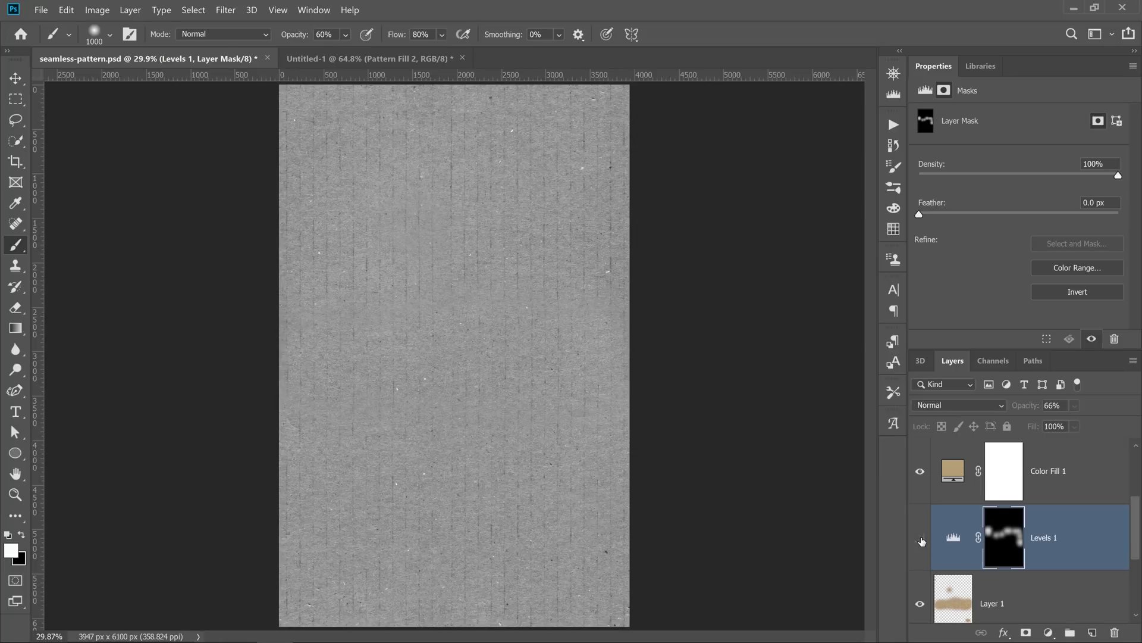
pyautogui.click(920, 539)
pyautogui.moveTo(1023, 411)
pyautogui.mouseDown()
pyautogui.moveTo(974, 403)
pyautogui.moveTo(1020, 405)
pyautogui.mouseUp()
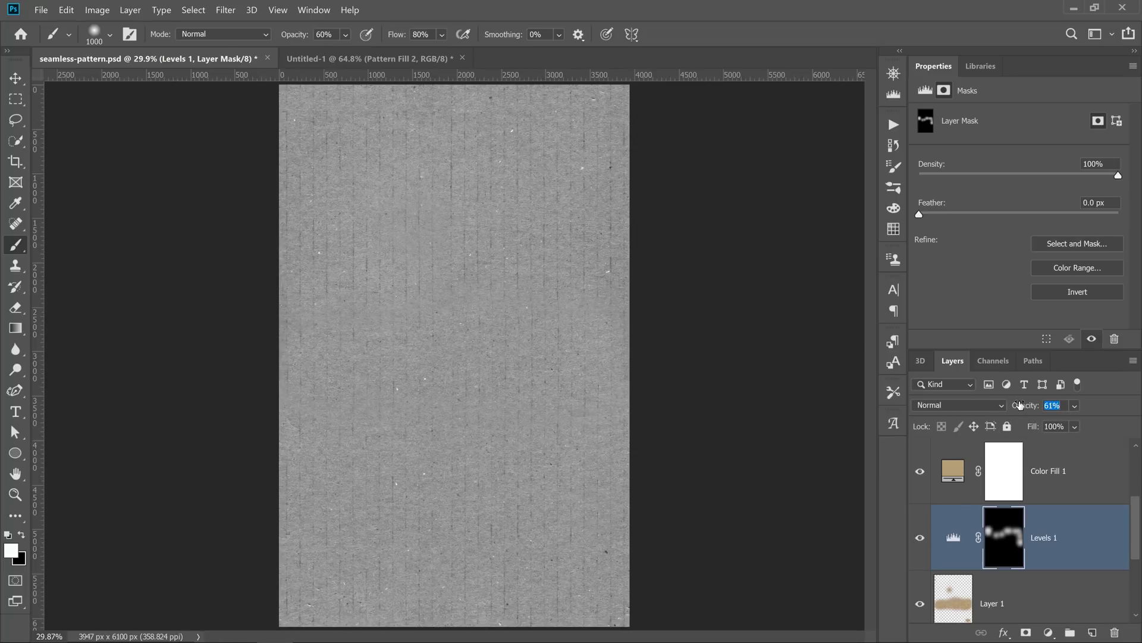
pyautogui.click(932, 546)
pyautogui.click(921, 540)
pyautogui.click(921, 539)
pyautogui.click(921, 539)
pyautogui.scroll(2, 932, 533)
# Step: Hide Black & White 1 and stamp the visible tinted cardboard into a new Layer 3
pyautogui.click(918, 474)
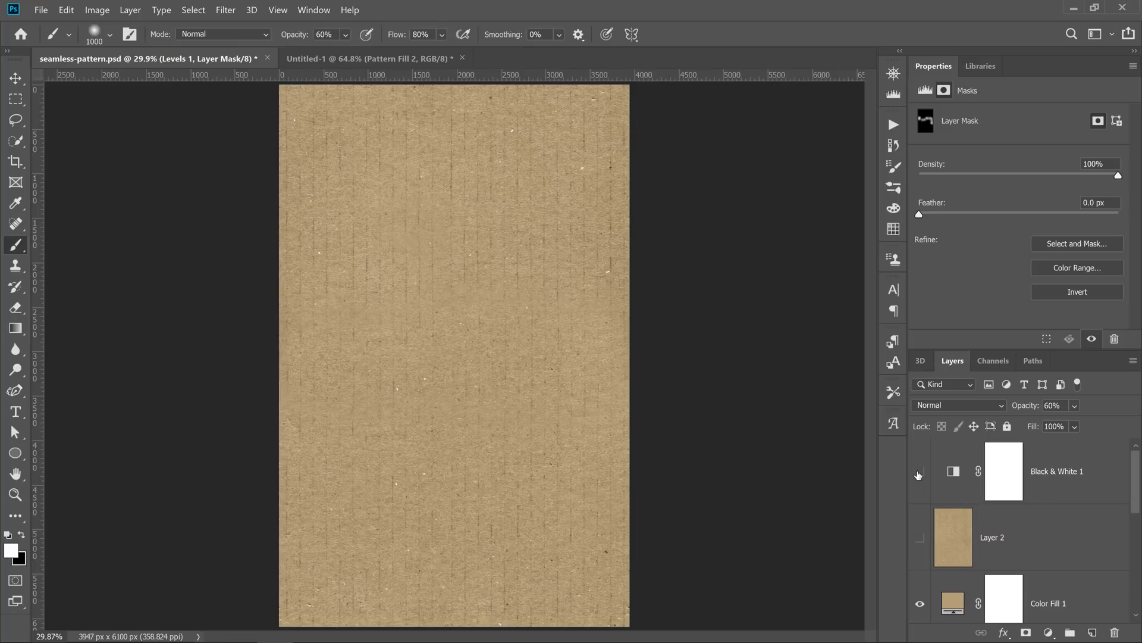
pyautogui.scroll(-1, 962, 556)
pyautogui.click(954, 539)
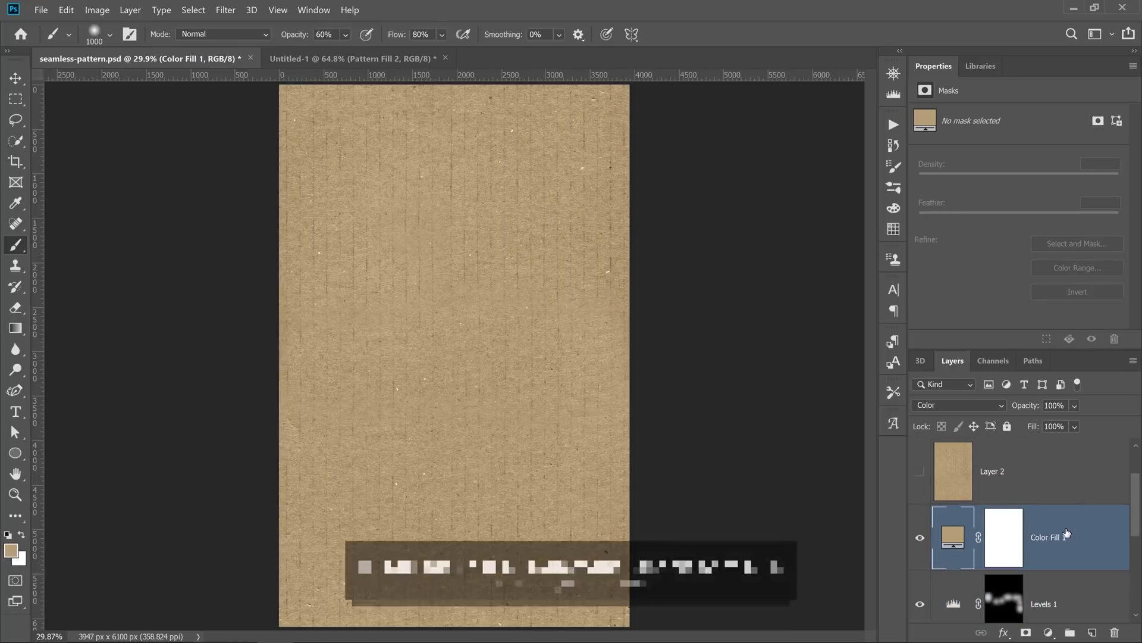
pyautogui.hotkey('ctrl', 'alt', 'shift', 'e')
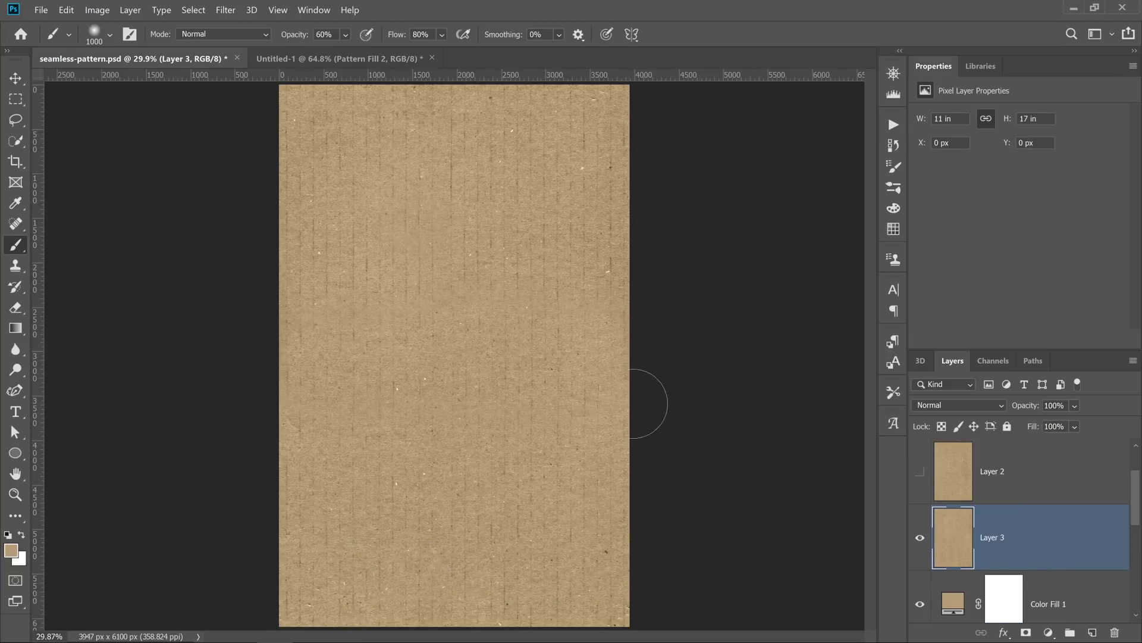
# Step: Define the image as a new pattern named 'test 3'
pyautogui.click(66, 9)
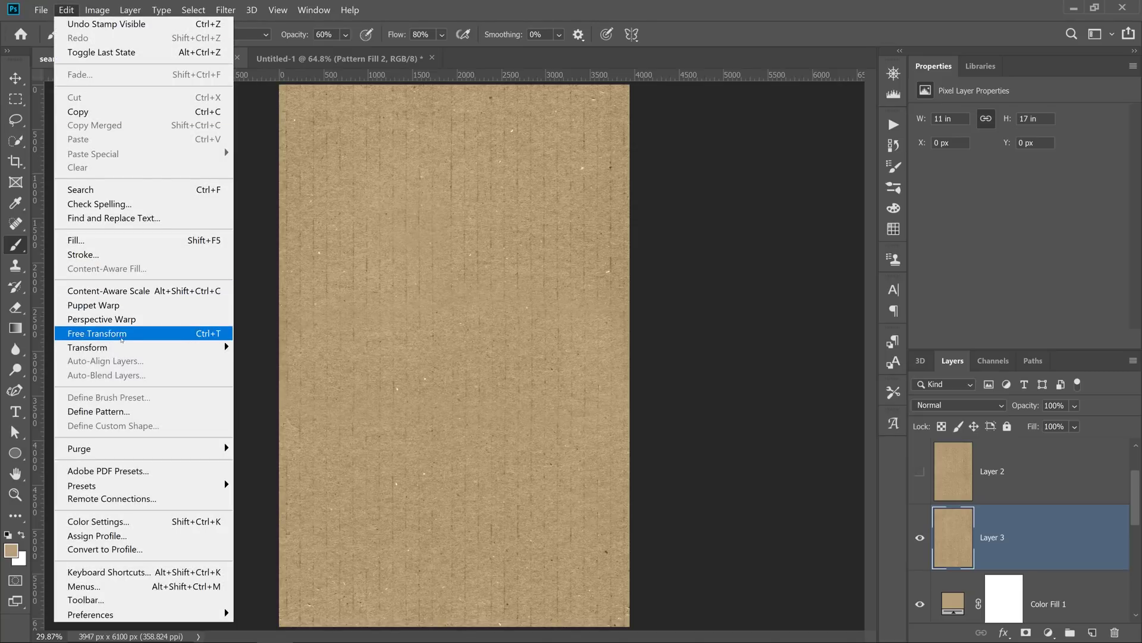
pyautogui.click(131, 416)
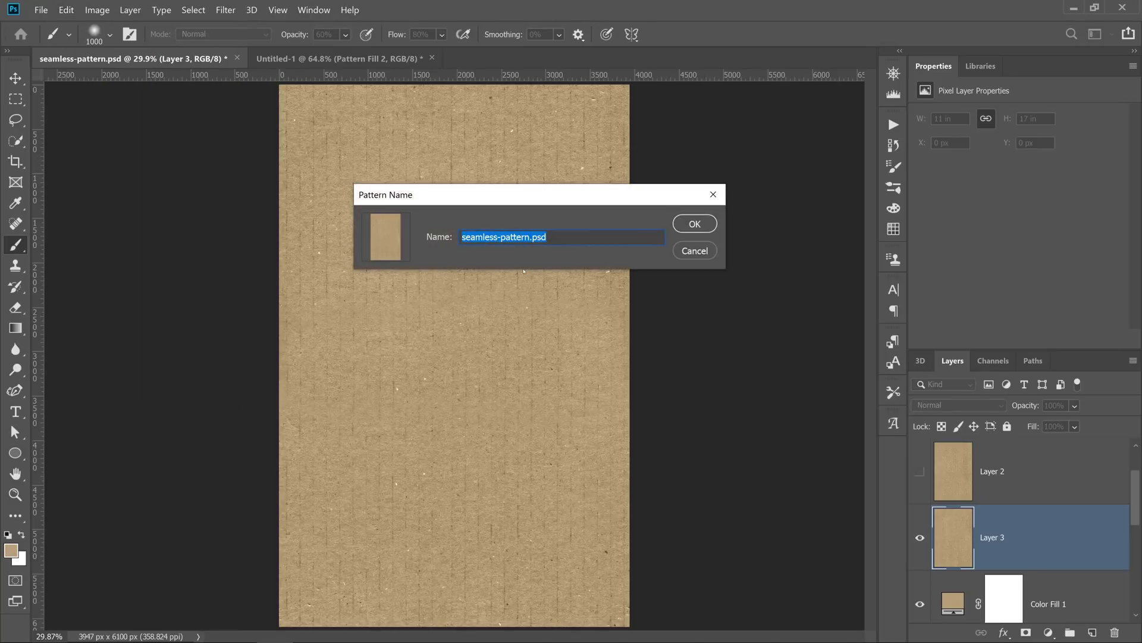
pyautogui.write('test 3')
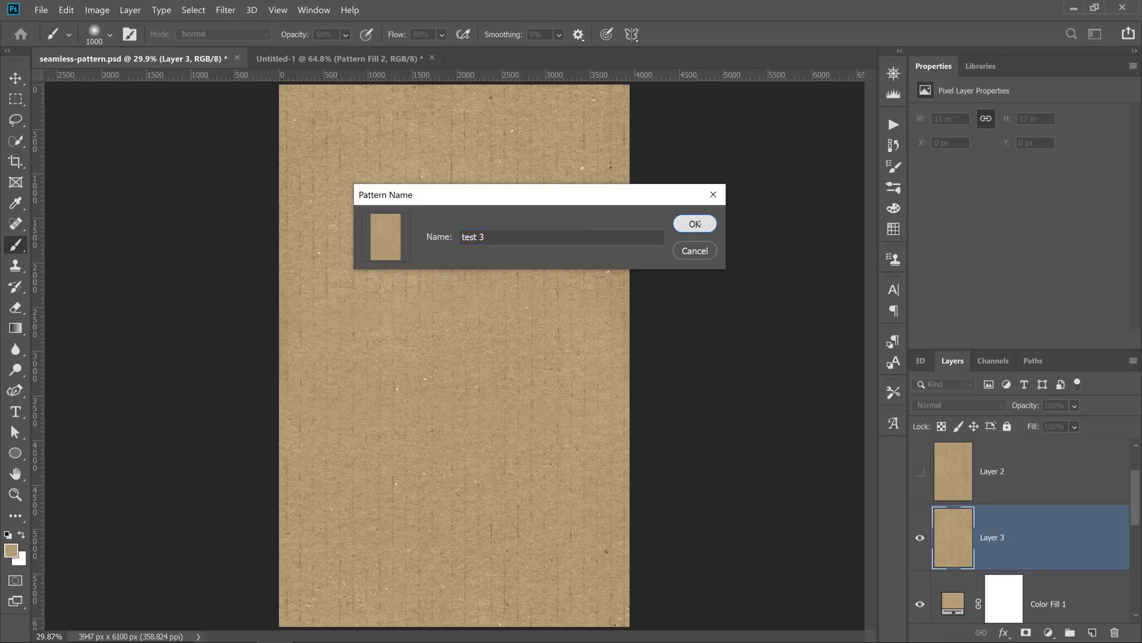
pyautogui.click(694, 224)
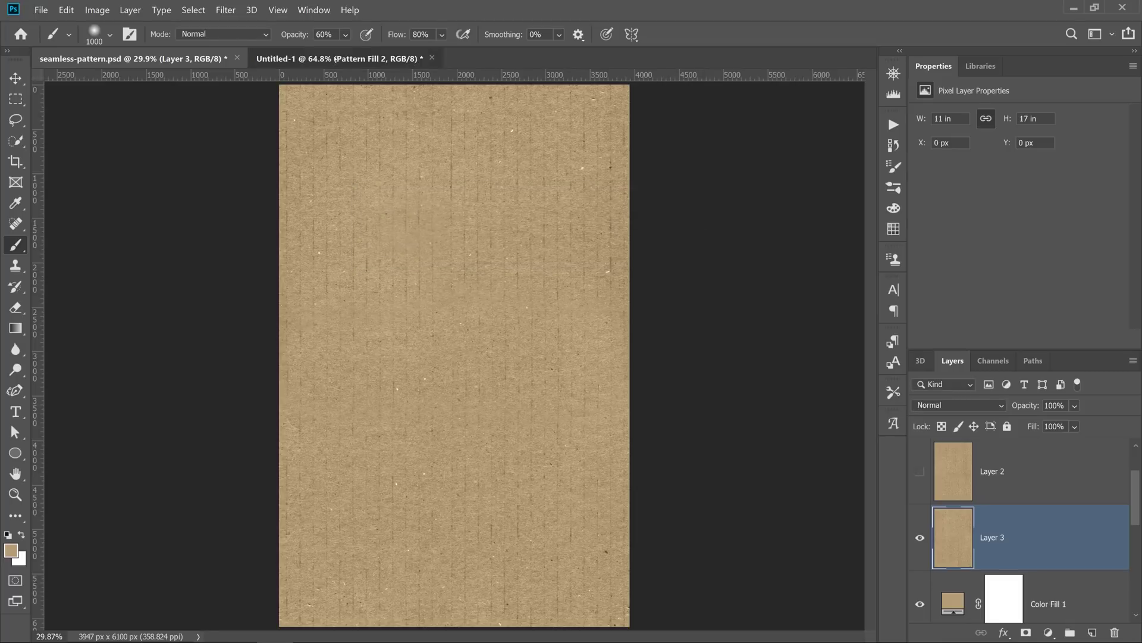
# Step: In Untitled-1, add Pattern Fill 3 with the newest cardboard pattern at 25% scale
pyautogui.click(339, 58)
pyautogui.click(1048, 632)
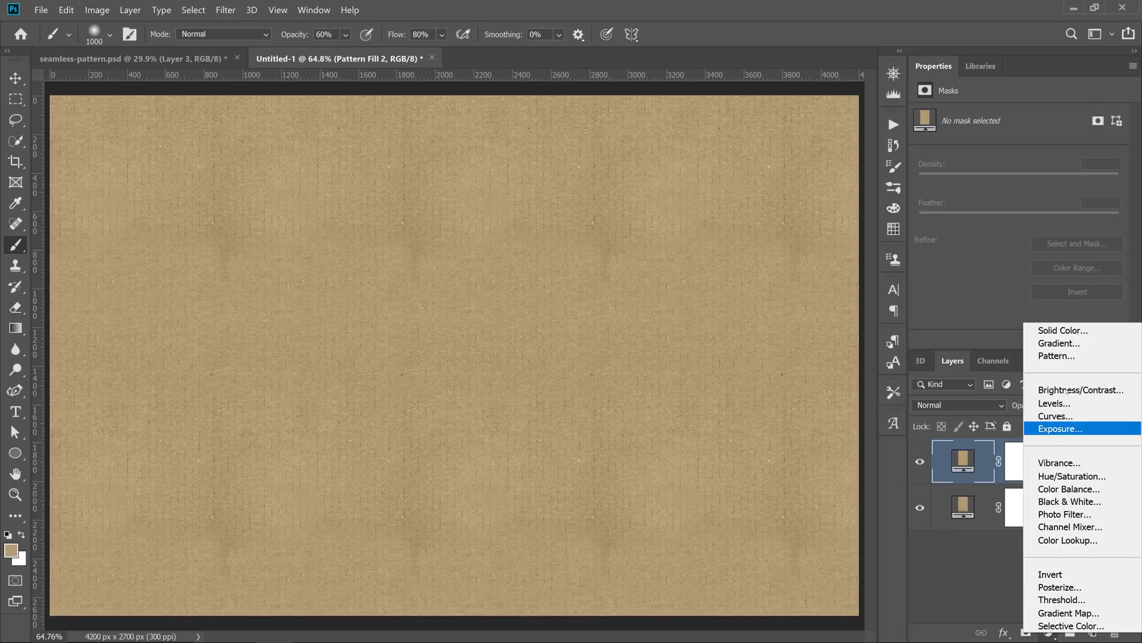
pyautogui.click(1067, 356)
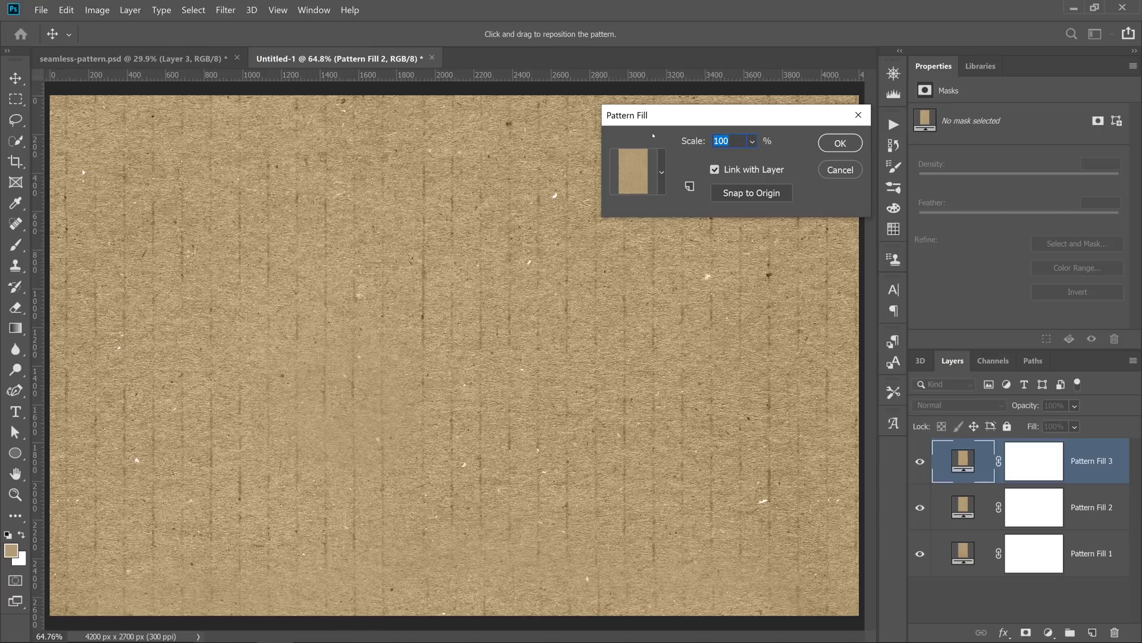
pyautogui.write('25')
pyautogui.press('Return')
pyautogui.press('b')
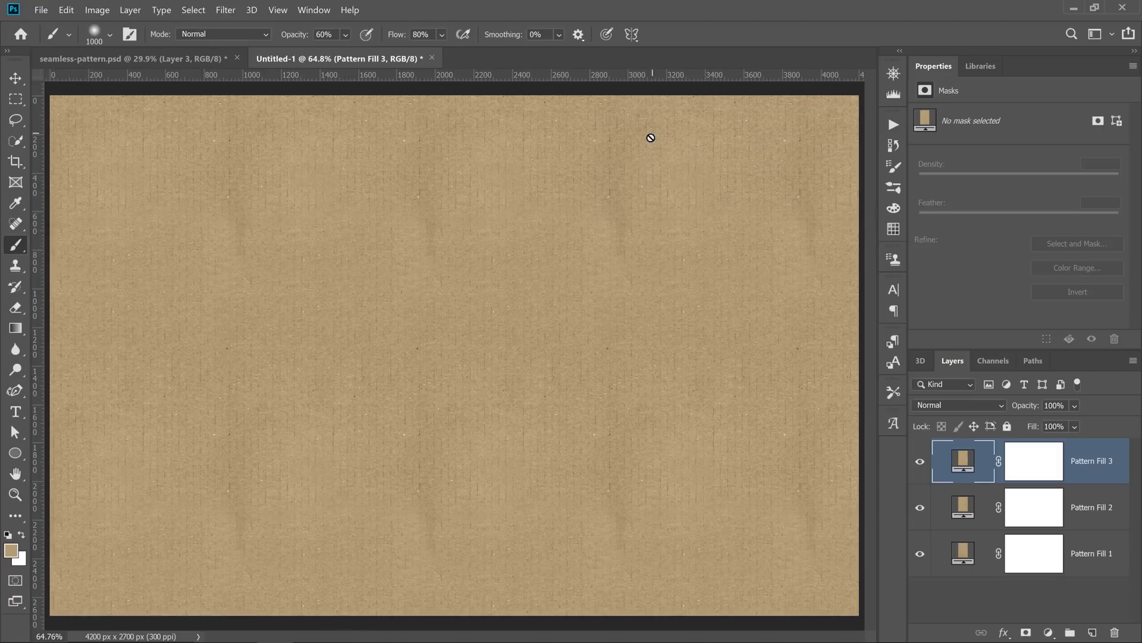
# Step: Toggle Pattern Fill 3 off and on to compare the textures
pyautogui.click(919, 467)
pyautogui.click(919, 468)
pyautogui.click(919, 468)
pyautogui.click(919, 468)
# Step: In seamless-pattern.psd, select Layer 3 and turn on Black & White 1 for a greyscale view
pyautogui.click(179, 62)
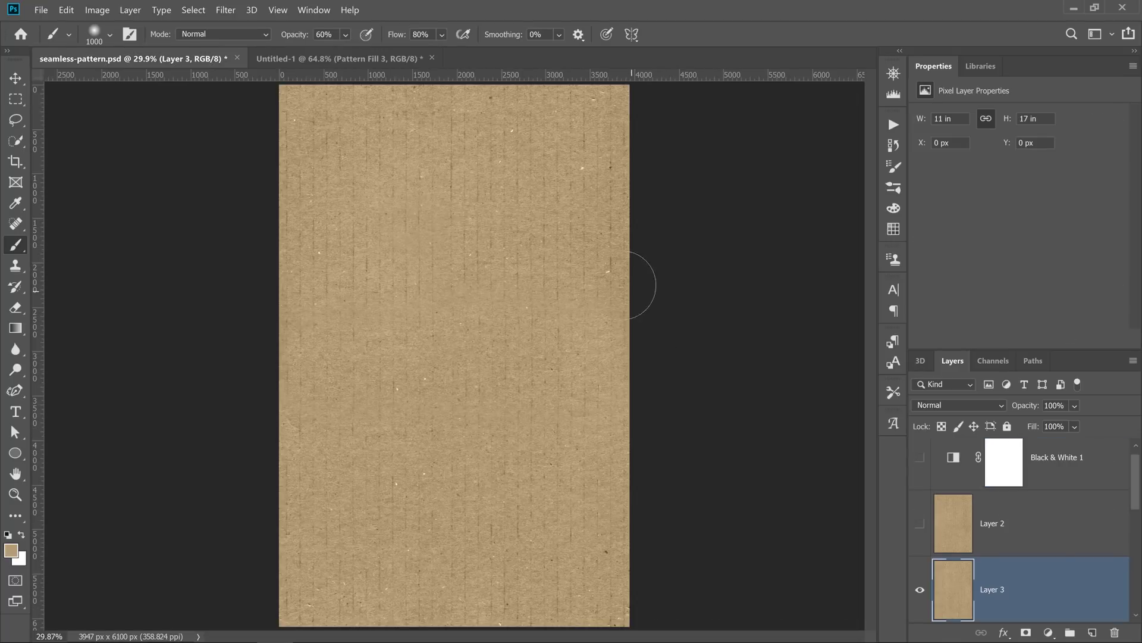
pyautogui.click(930, 534)
pyautogui.click(958, 599)
pyautogui.click(226, 10)
pyautogui.moveTo(301, 302)
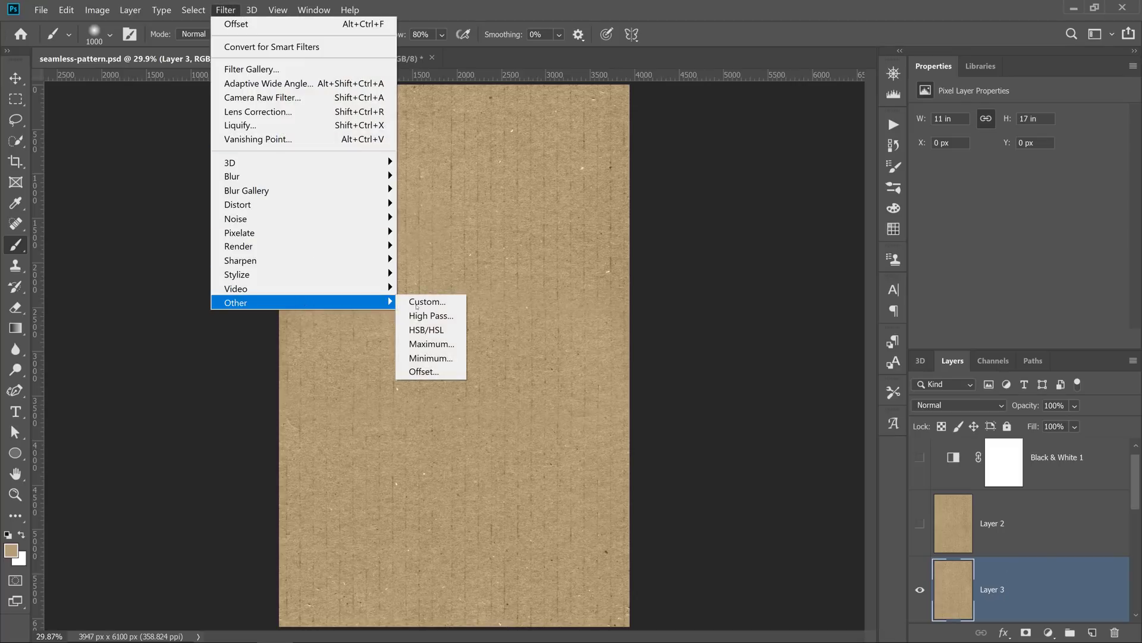
pyautogui.click(435, 375)
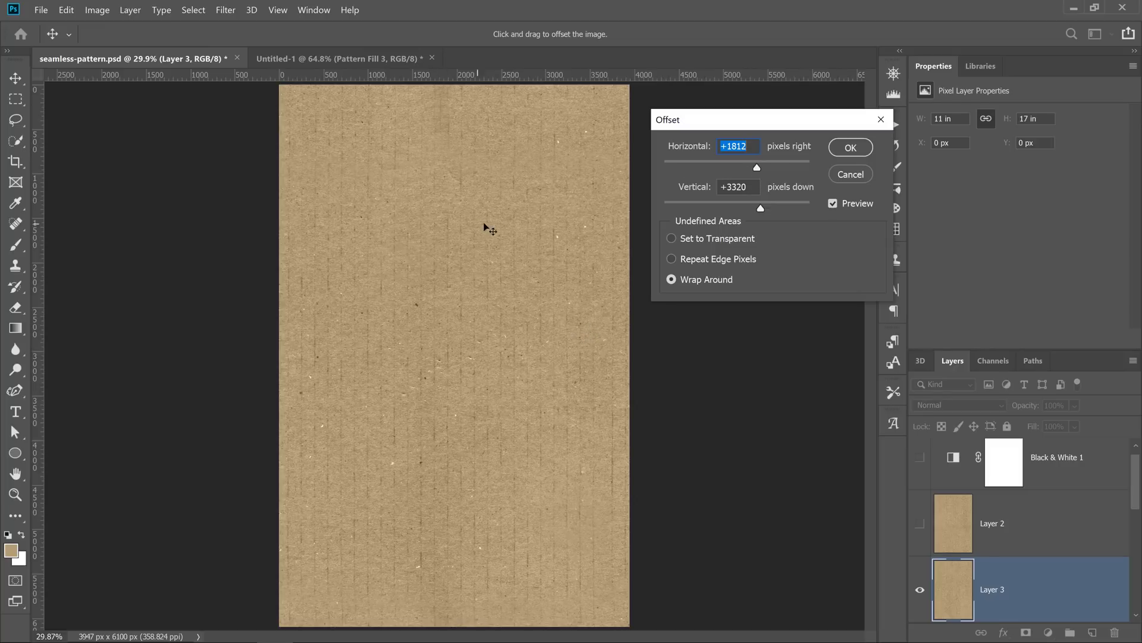
pyautogui.click(841, 174)
pyautogui.press('b')
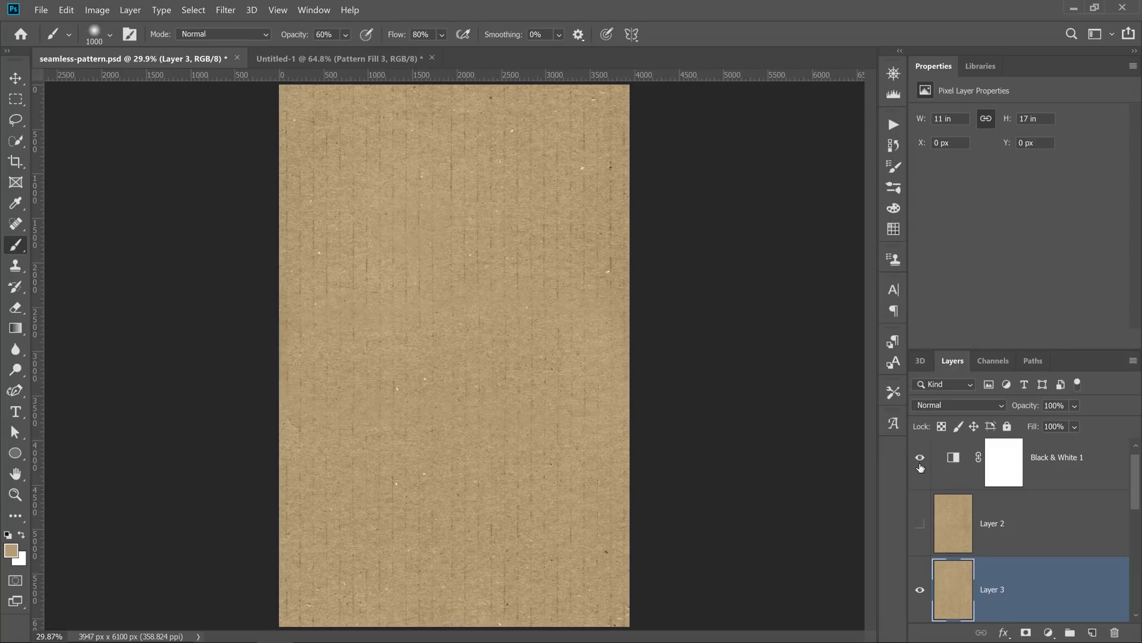
pyautogui.click(920, 461)
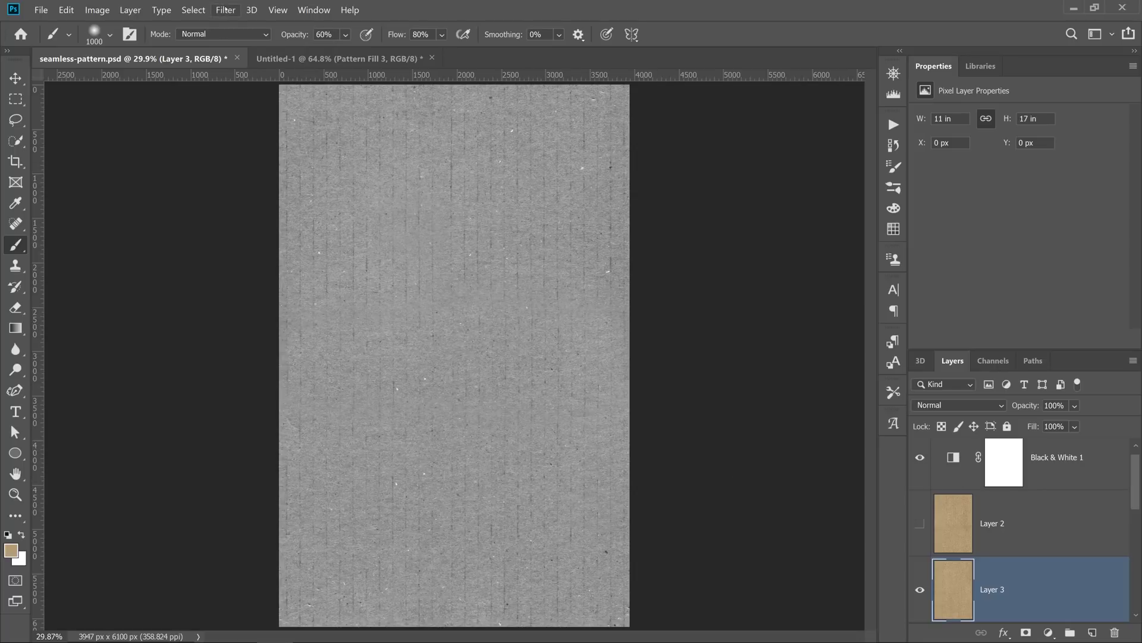
# Step: Offset Layer 3 with wrap-around by +1812 px right and +519 px down
pyautogui.click(226, 10)
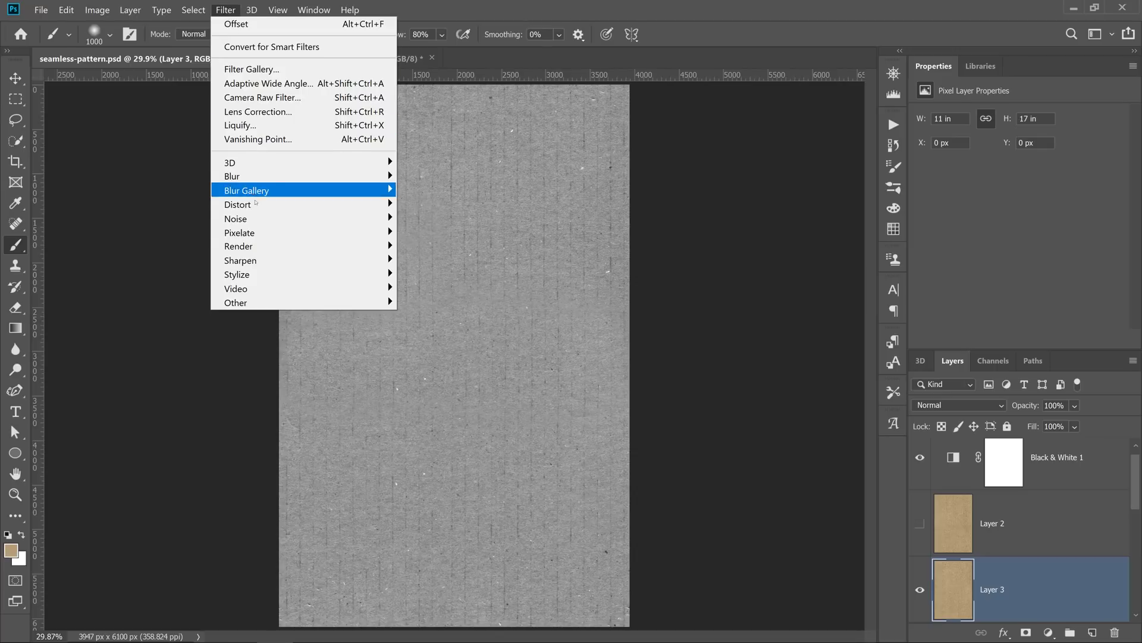
pyautogui.moveTo(263, 304)
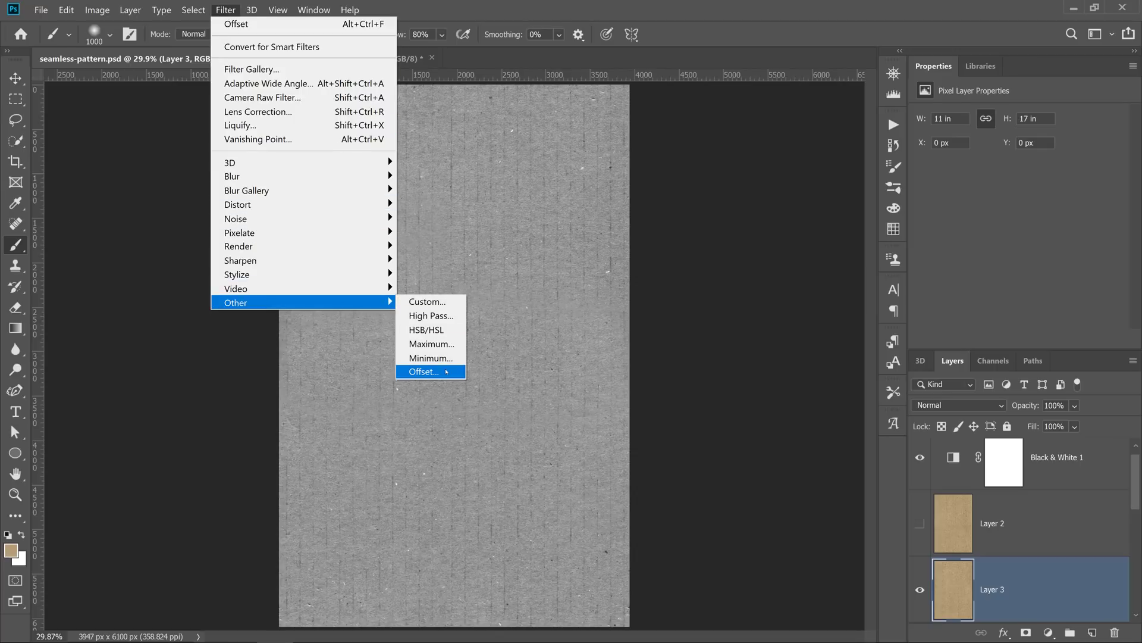
pyautogui.click(423, 371)
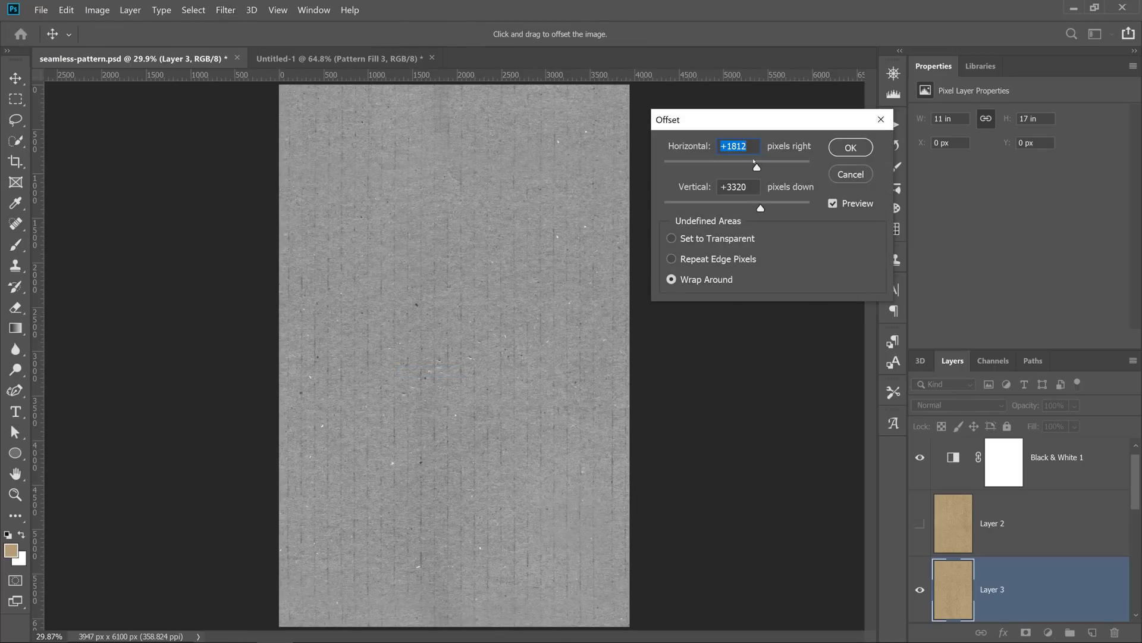
pyautogui.moveTo(761, 209); pyautogui.dragTo(753, 208)
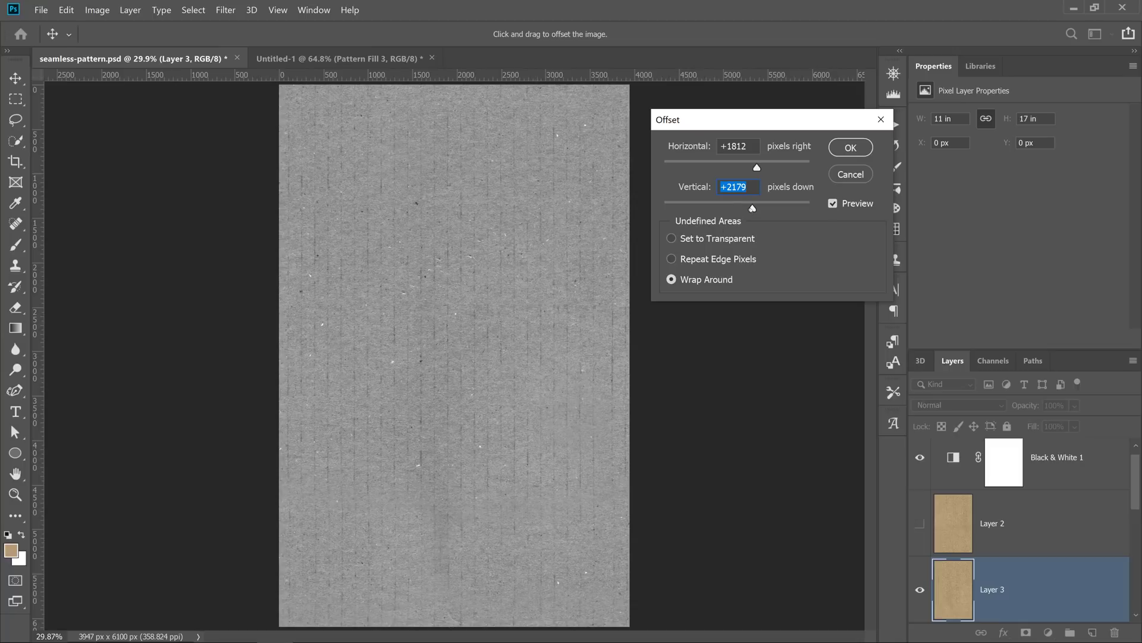
pyautogui.moveTo(753, 209); pyautogui.dragTo(739, 209)
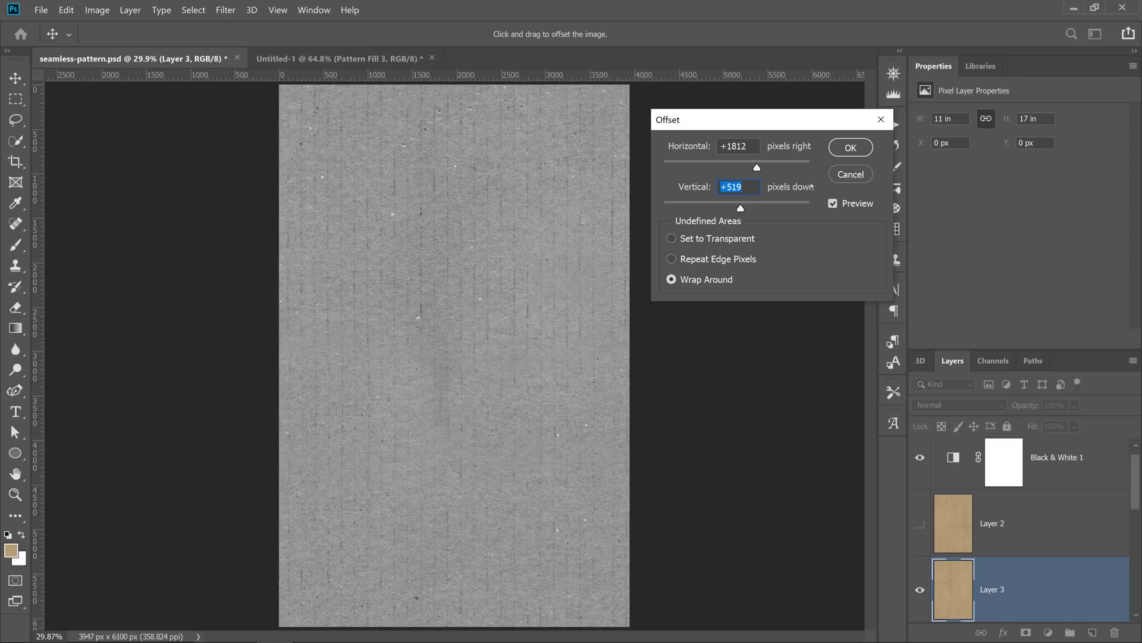
pyautogui.click(851, 148)
# Step: Add a brightening Curves 2 adjustment layer and invert its mask to hide the effect
pyautogui.press('b')
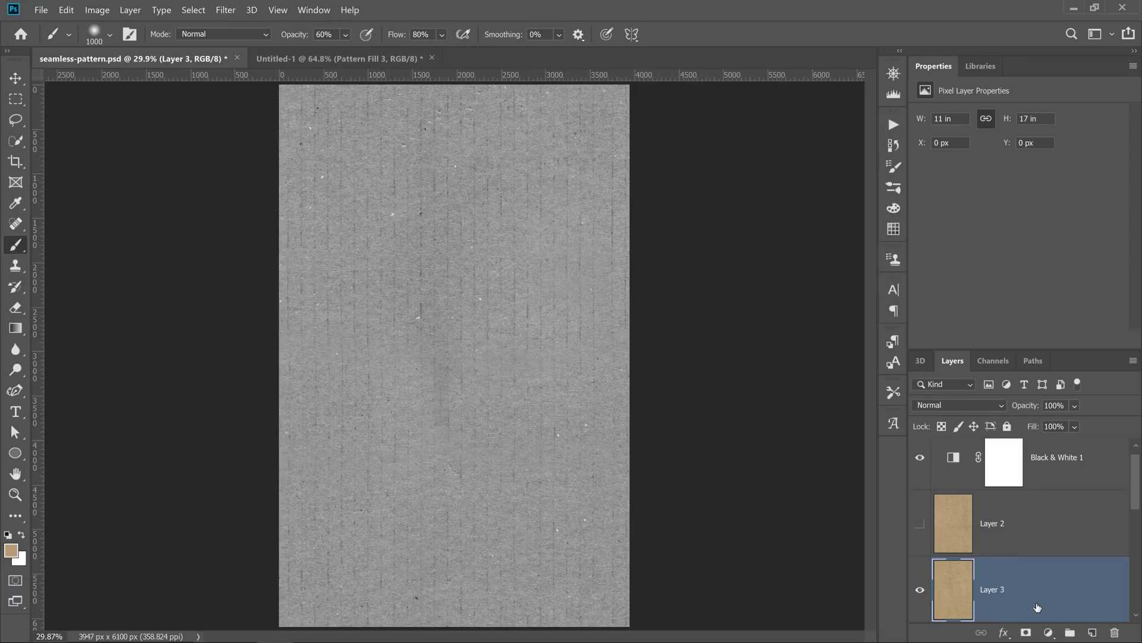
pyautogui.click(1048, 633)
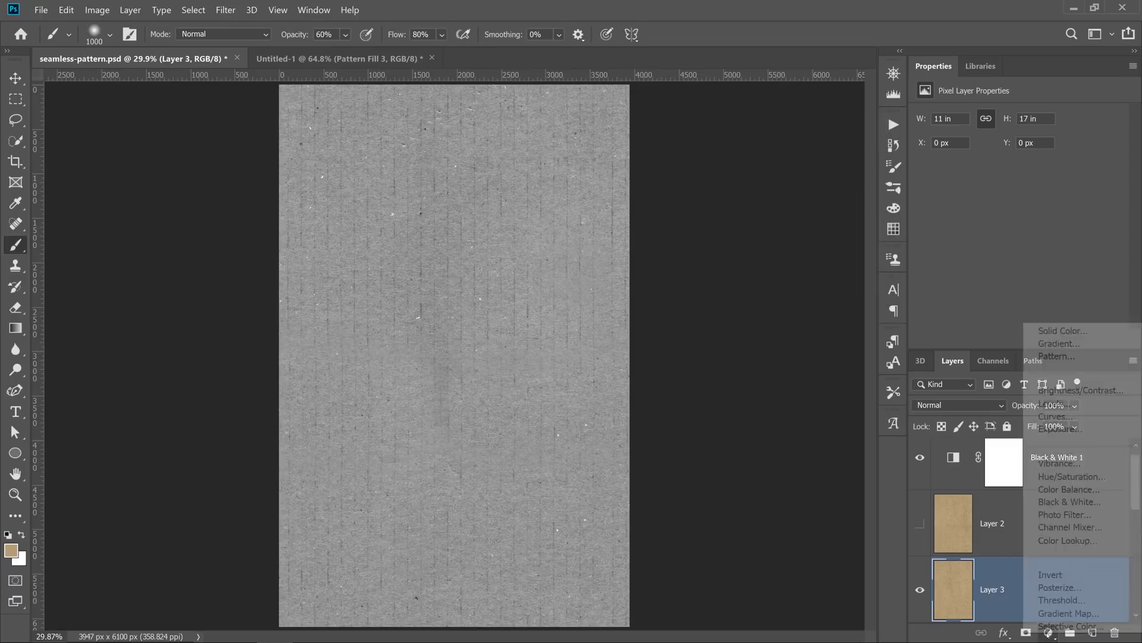
pyautogui.click(1064, 416)
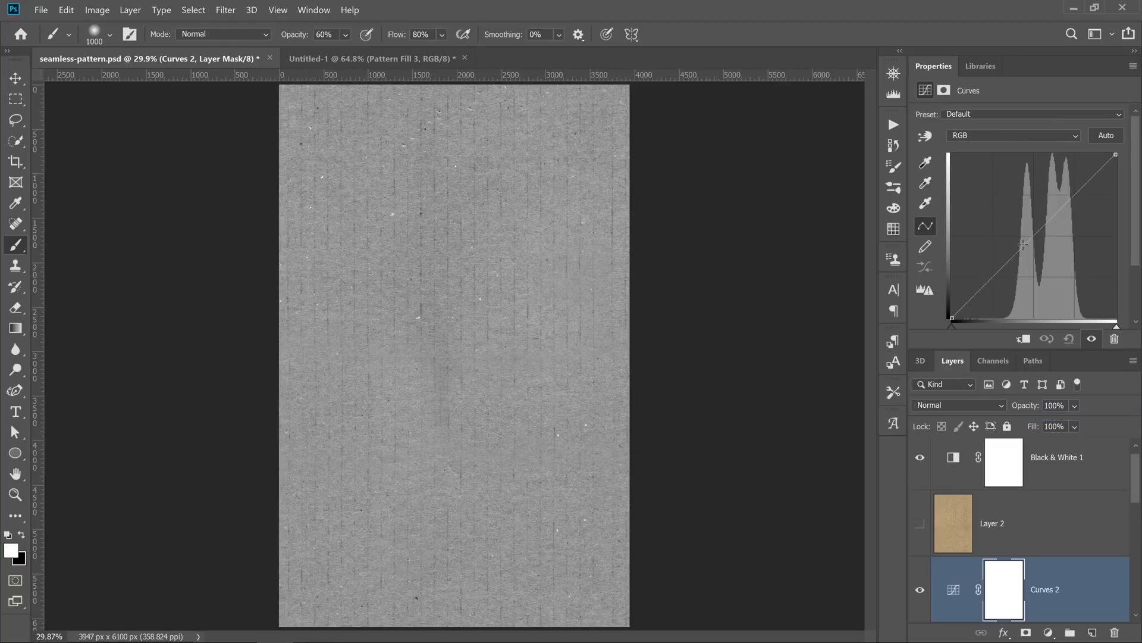
pyautogui.moveTo(1024, 242); pyautogui.dragTo(1020, 232)
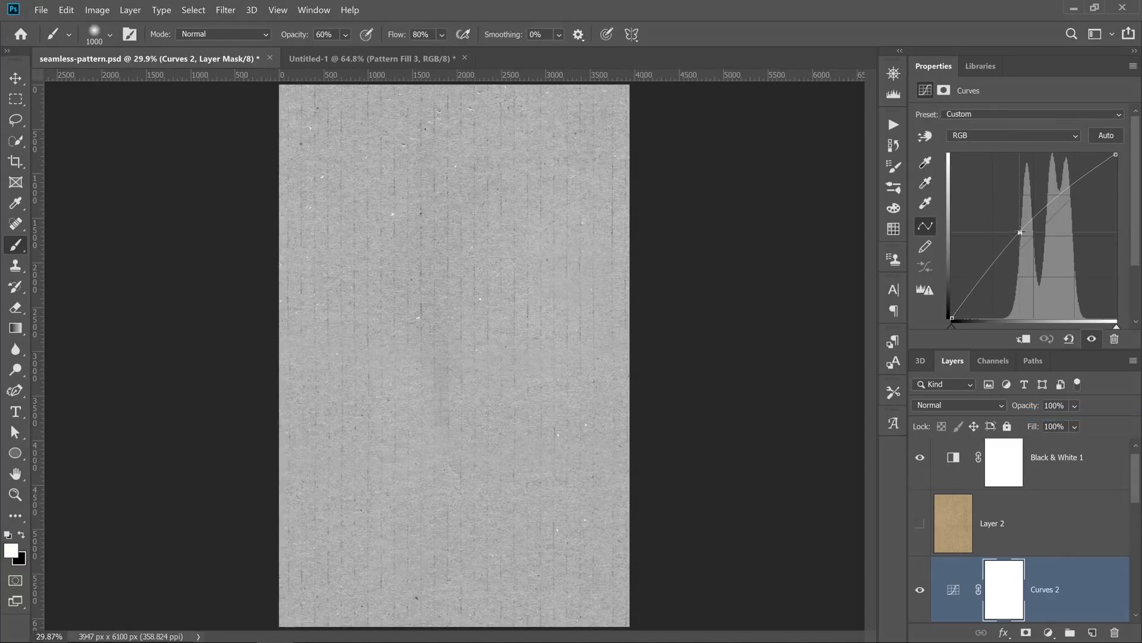
pyautogui.click(997, 590)
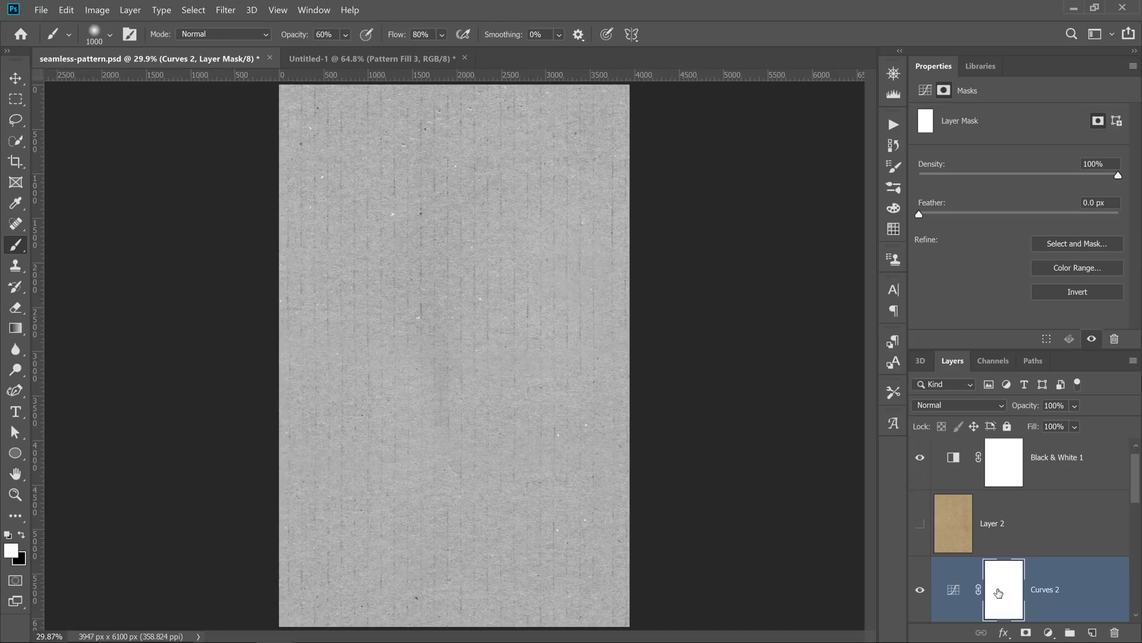
pyautogui.click(1055, 292)
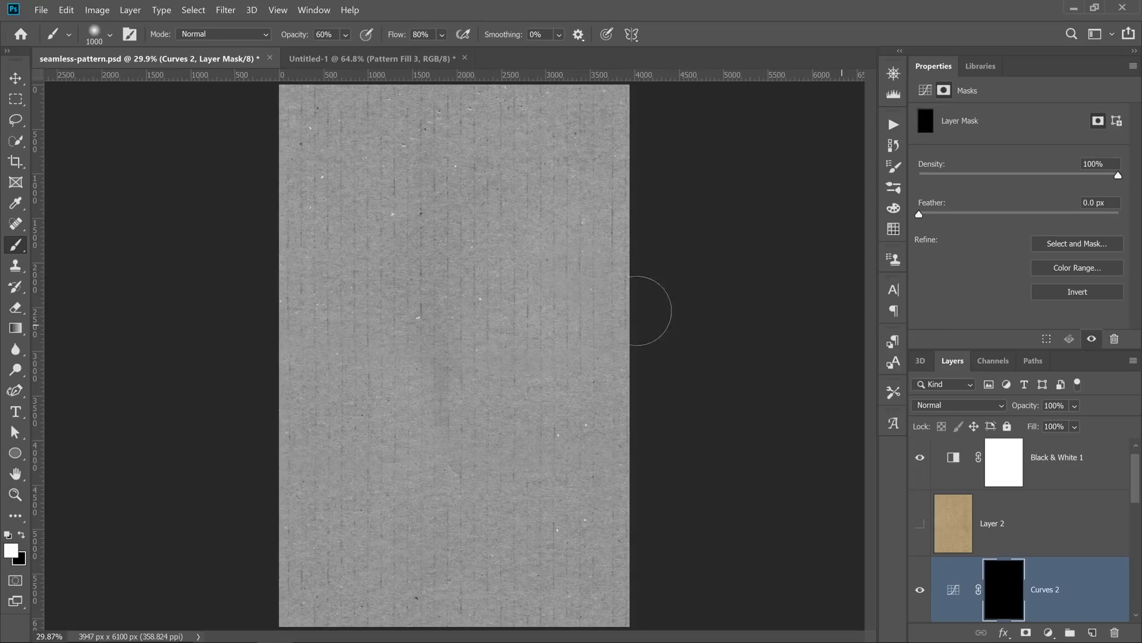
# Step: Paint the brightening along the texture's central streak, then flatten the curve to darken it
pyautogui.press('[')
pyautogui.press('[')
pyautogui.press('[')
pyautogui.press('[')
pyautogui.press('[')
pyautogui.press('[')
pyautogui.press('[')
pyautogui.press('[')
pyautogui.moveTo(441, 416)
pyautogui.mouseDown()
pyautogui.moveTo(431, 311)
pyautogui.moveTo(457, 363)
pyautogui.moveTo(435, 296)
pyautogui.moveTo(449, 382)
pyautogui.moveTo(432, 348)
pyautogui.mouseUp()
pyautogui.press(']')
pyautogui.press(']')
pyautogui.press(']')
pyautogui.press(']')
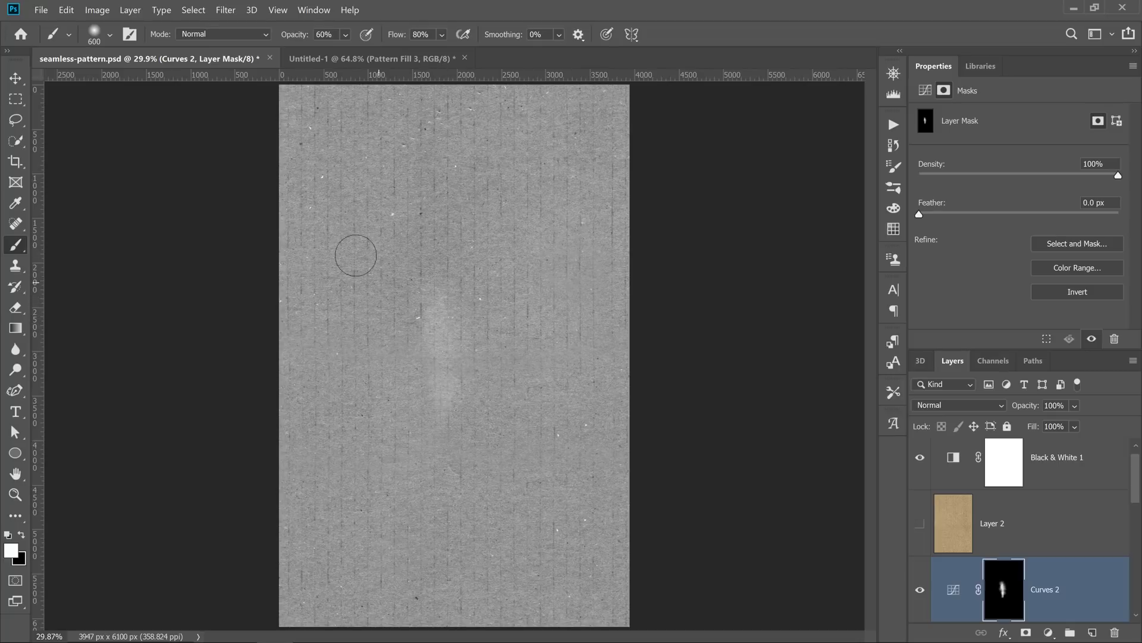
pyautogui.click(369, 58)
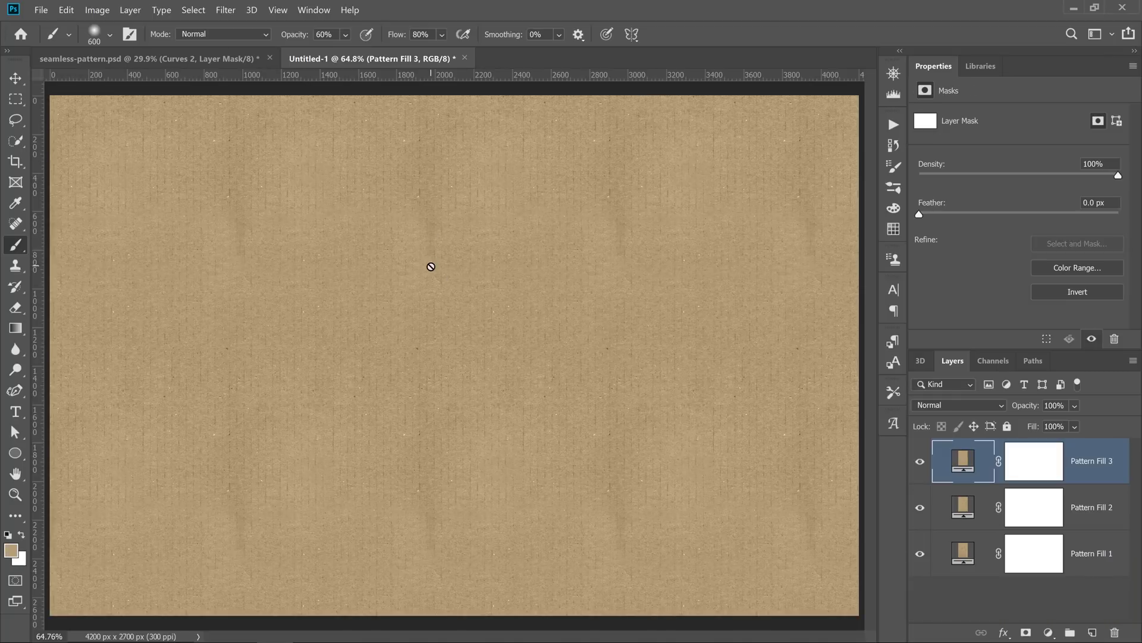
pyautogui.click(193, 64)
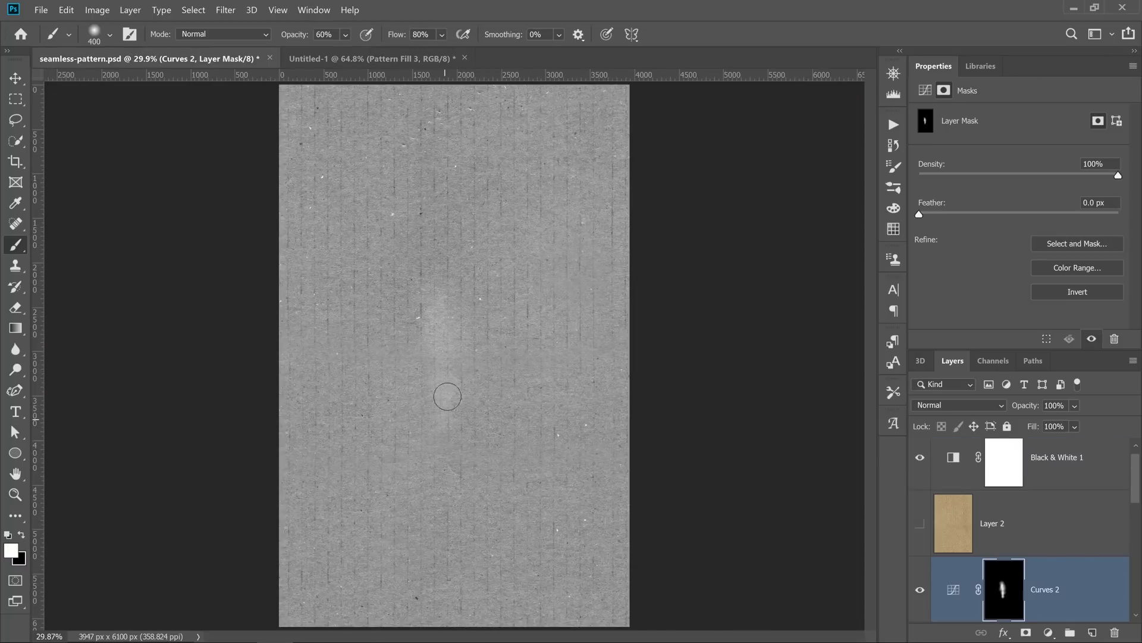
pyautogui.moveTo(449, 277)
pyautogui.mouseDown()
pyautogui.moveTo(449, 442)
pyautogui.moveTo(435, 370)
pyautogui.moveTo(453, 431)
pyautogui.moveTo(467, 386)
pyautogui.mouseUp()
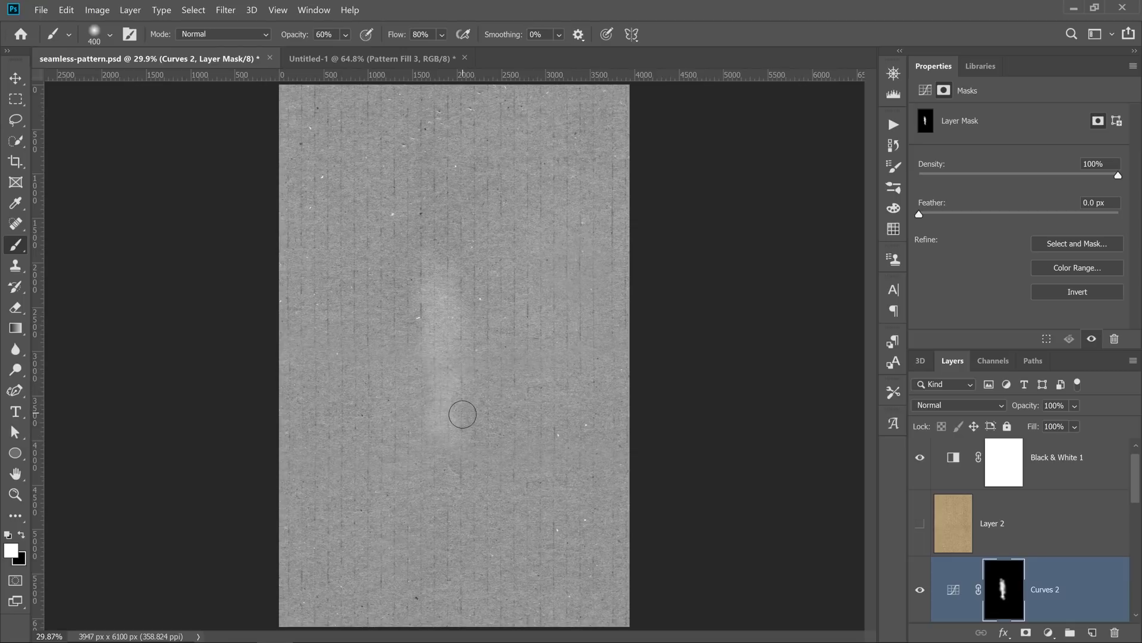
pyautogui.click(952, 591)
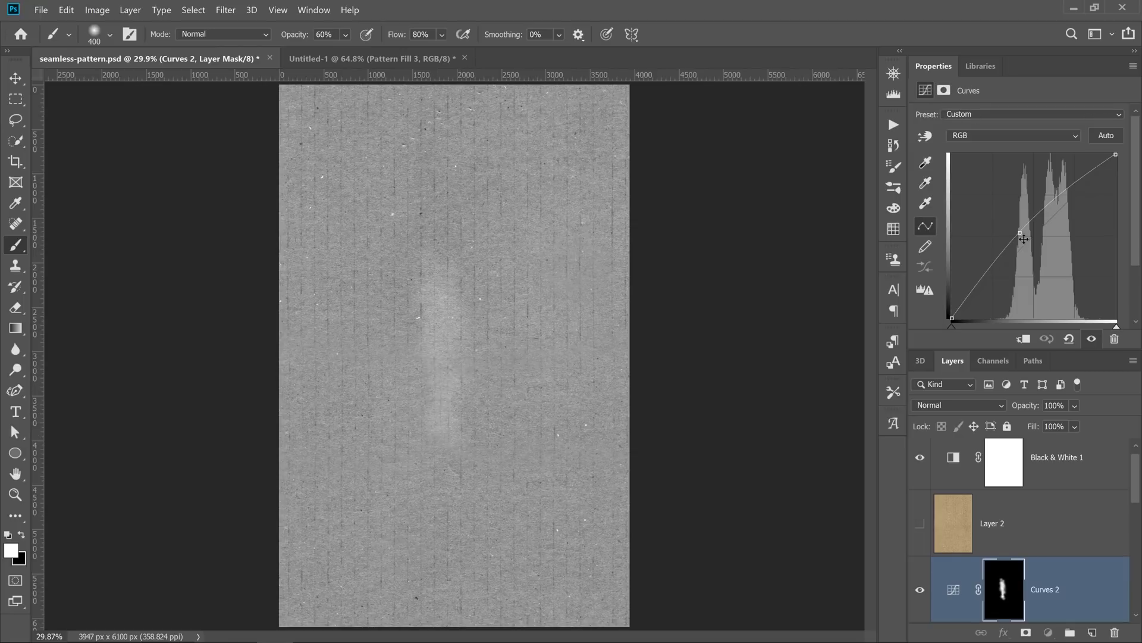
pyautogui.moveTo(1020, 232); pyautogui.dragTo(1026, 236)
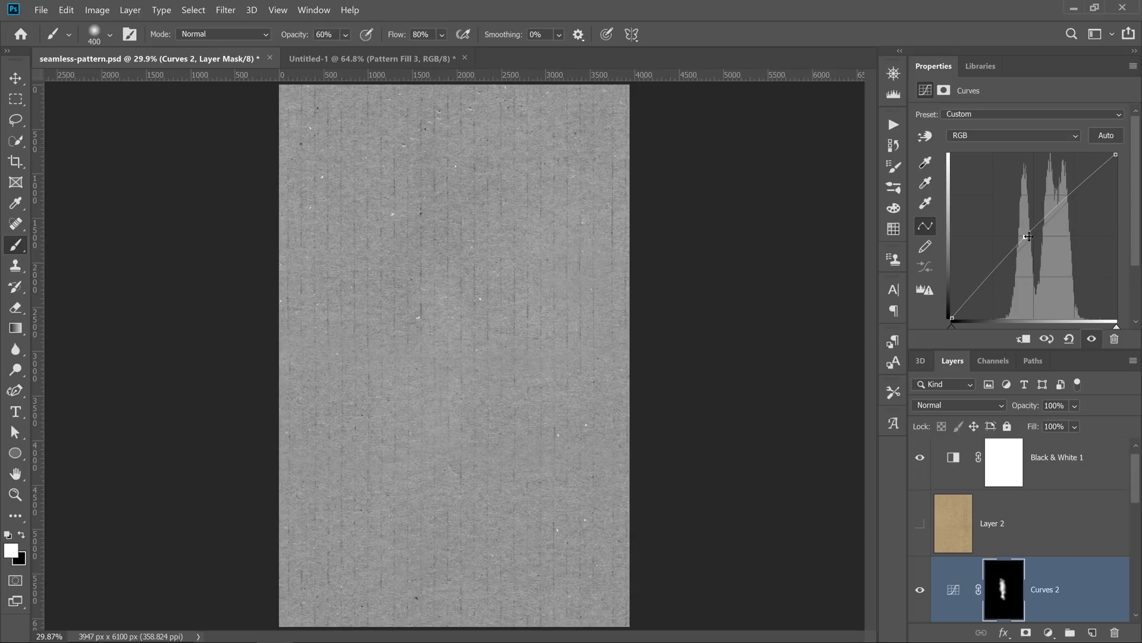
# Step: Hide Black & White 1 for colour, and nudge the Curves 2 point while toggling it to compare
pyautogui.click(921, 458)
pyautogui.click(920, 590)
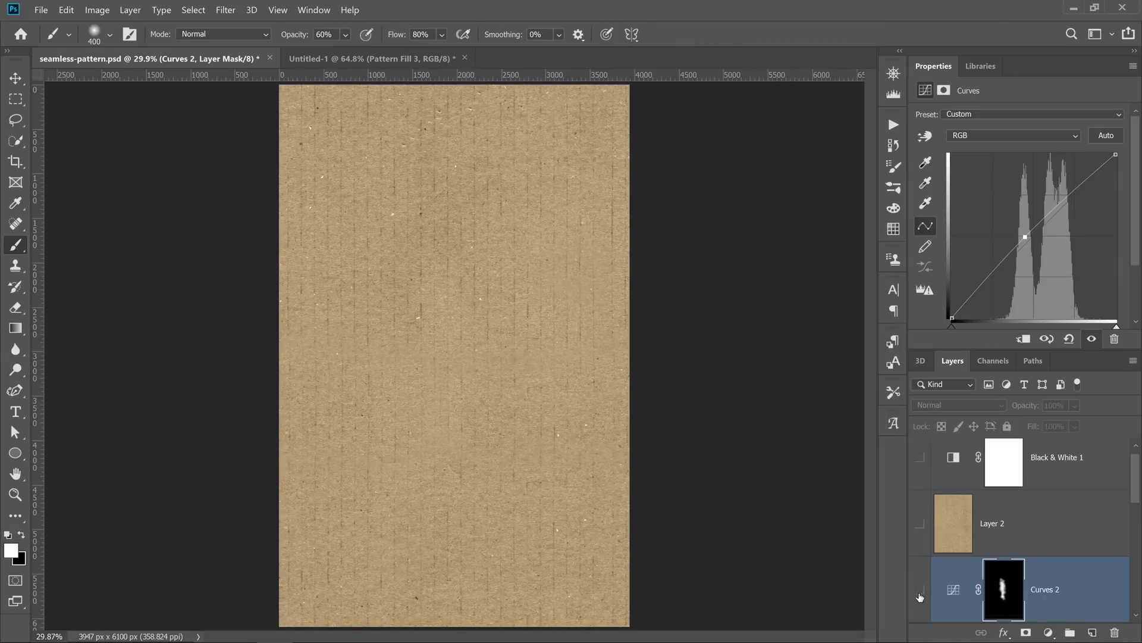
pyautogui.click(920, 591)
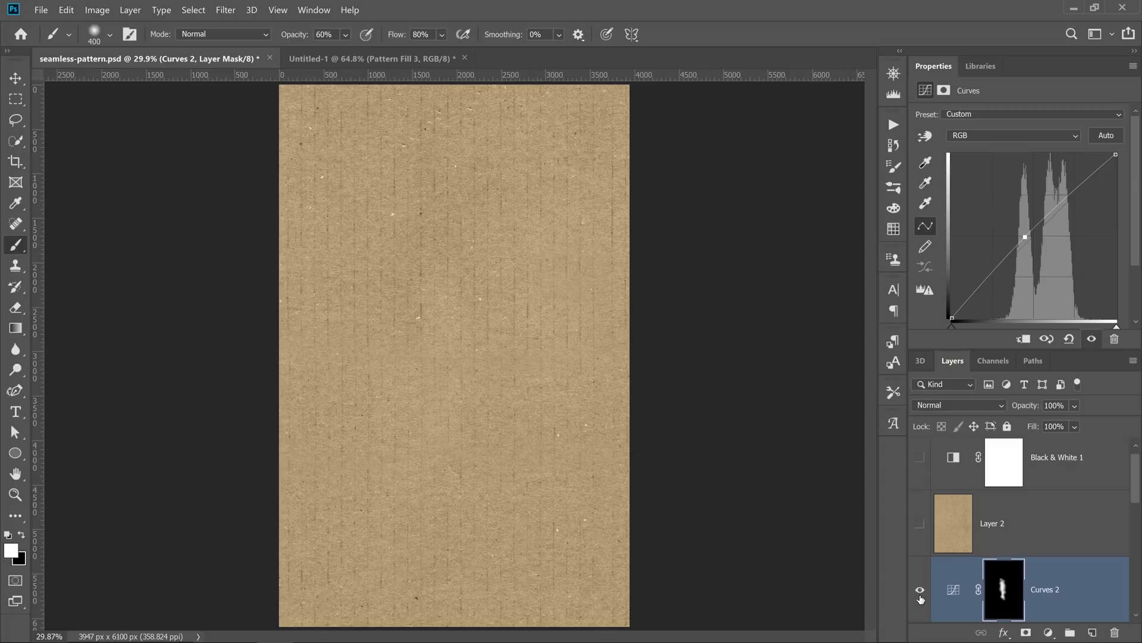
pyautogui.click(953, 589)
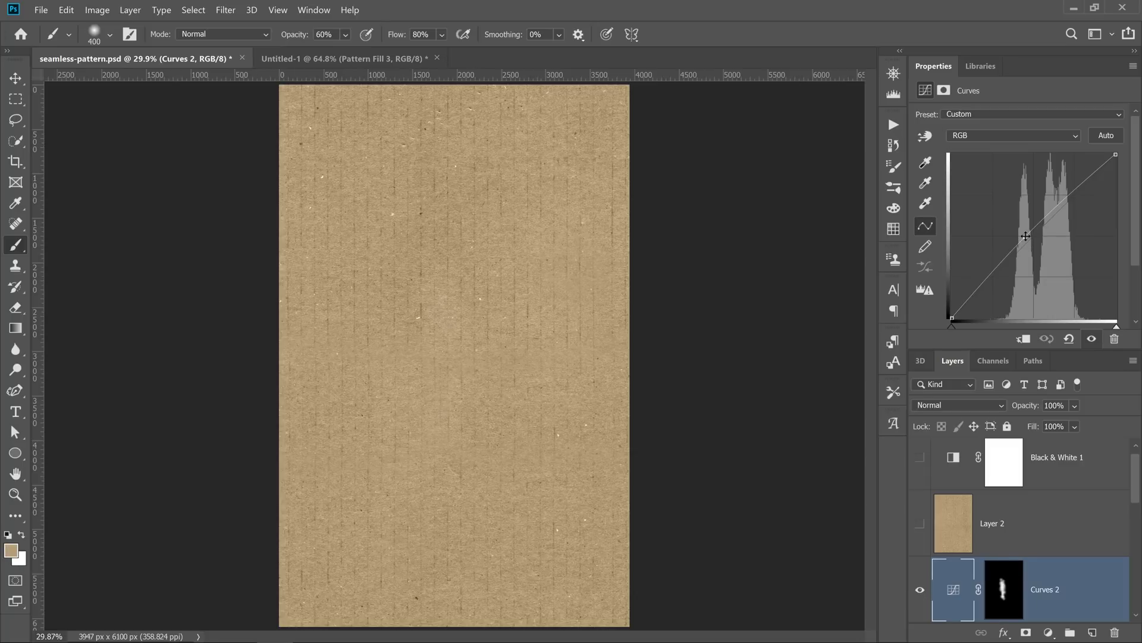
pyautogui.moveTo(1026, 237); pyautogui.dragTo(1026, 237)
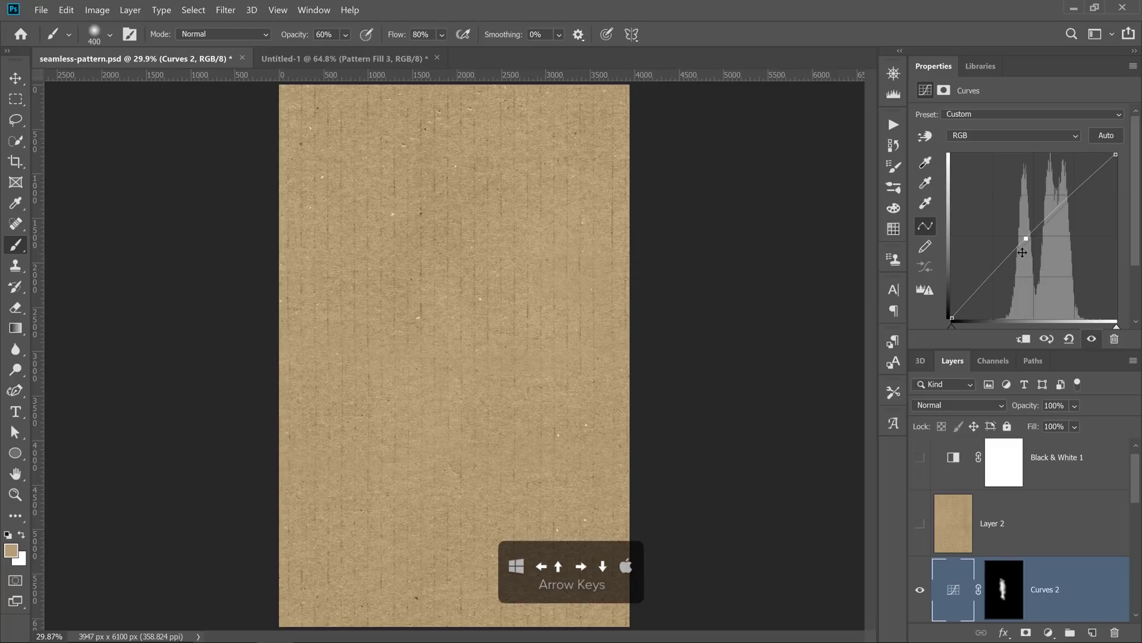
pyautogui.click(921, 591)
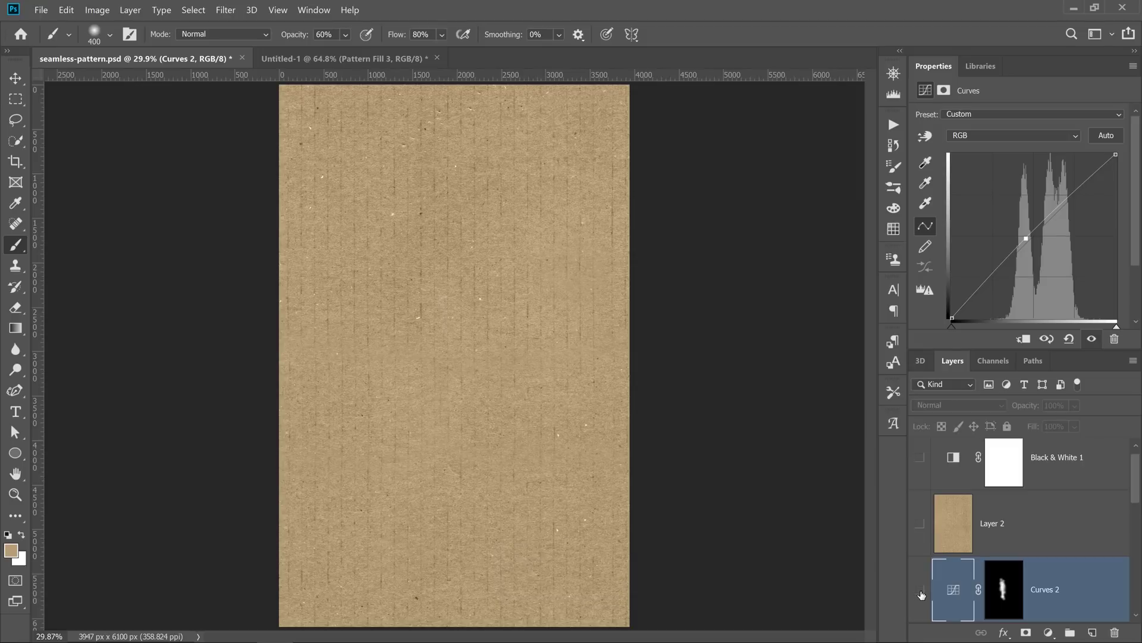
pyautogui.click(920, 591)
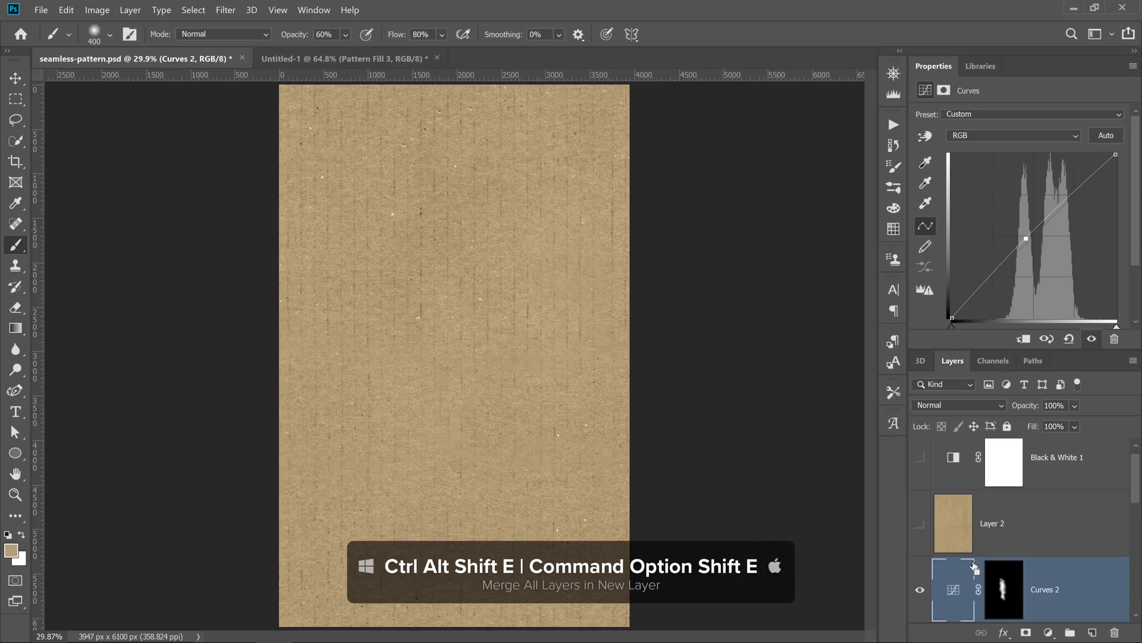
# Step: Merge all visible layers into a new layer and define it as the pattern 'test 4'
pyautogui.hotkey('ctrl', 'alt', 'shift', 'e')
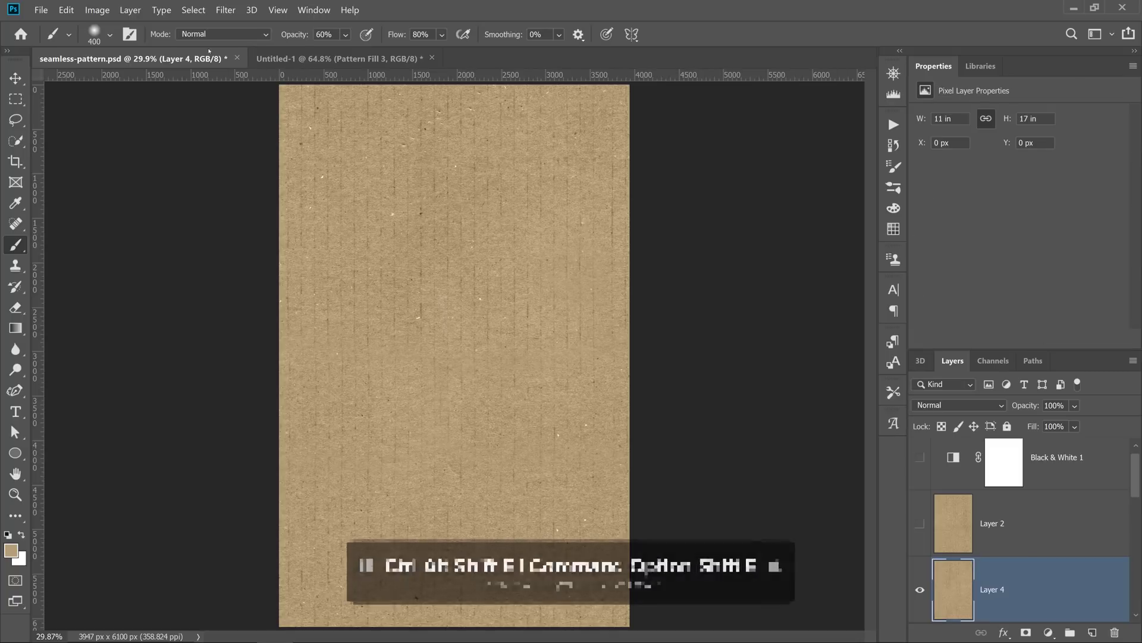
pyautogui.click(66, 10)
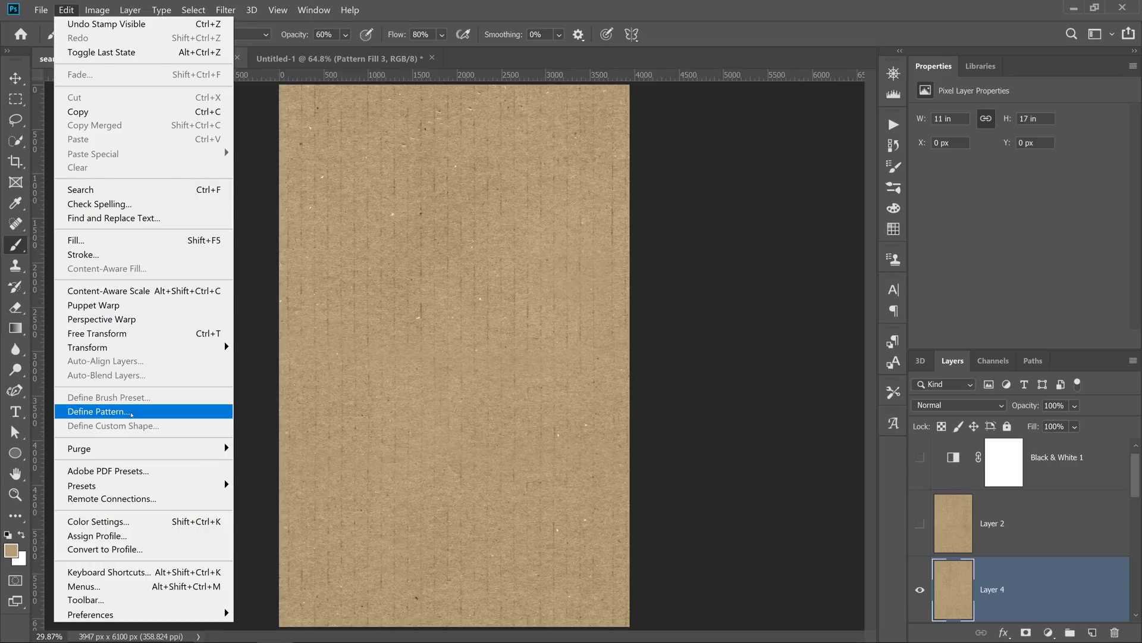
pyautogui.click(98, 411)
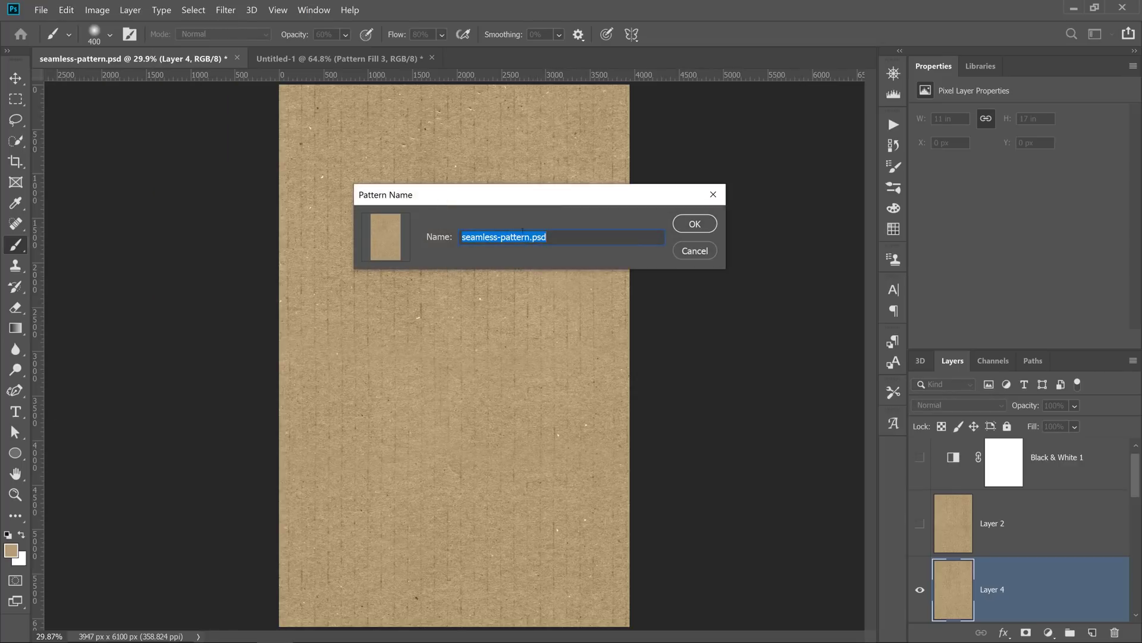
pyautogui.write('te')
pyautogui.write('st 1')
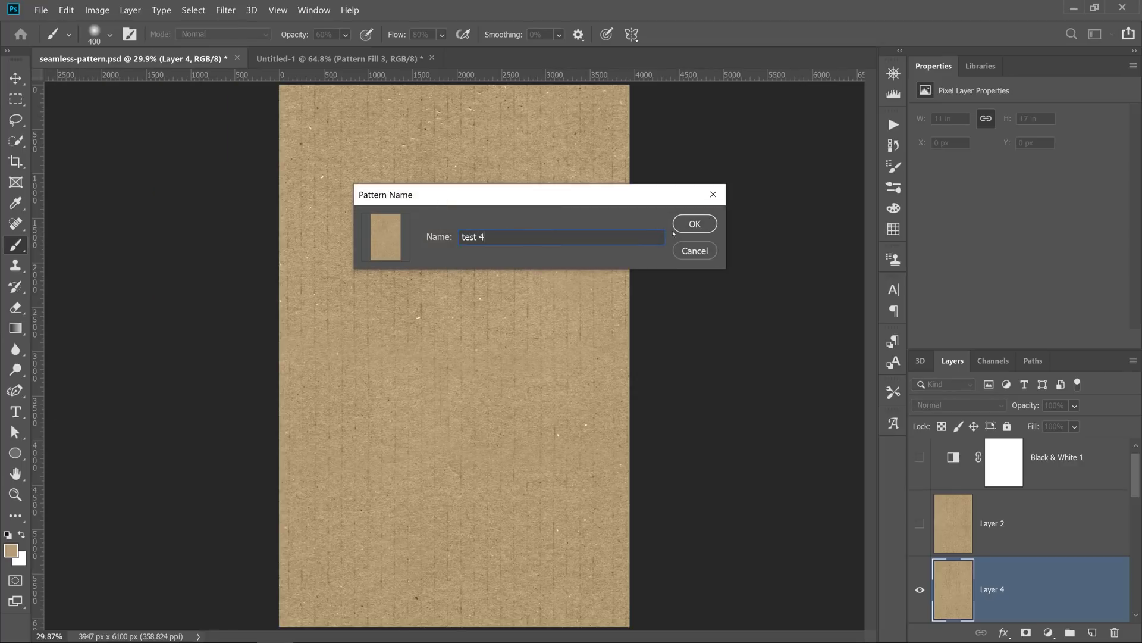
pyautogui.click(695, 224)
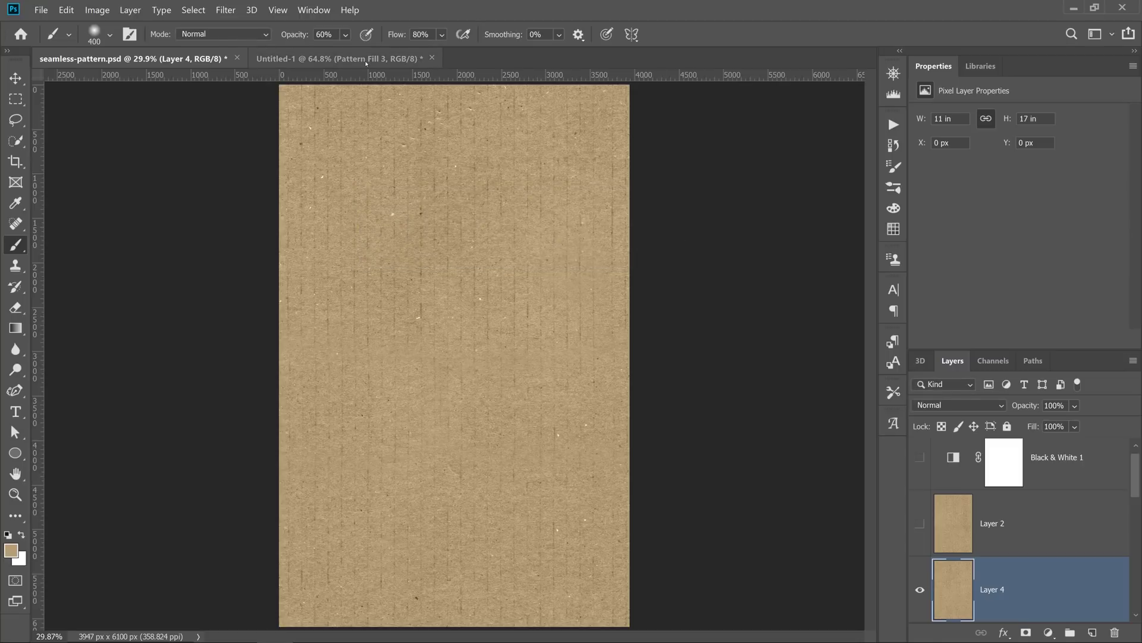
# Step: Add a Pattern Fill layer at 25% scale in Untitled-1
pyautogui.click(366, 59)
pyautogui.click(1048, 633)
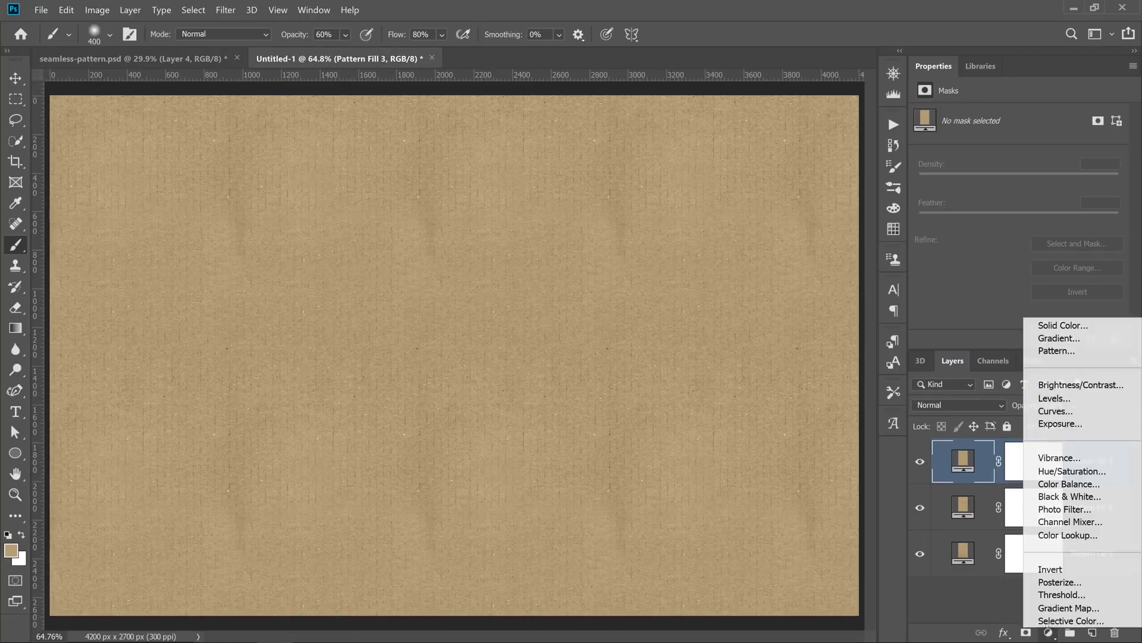
pyautogui.click(1057, 351)
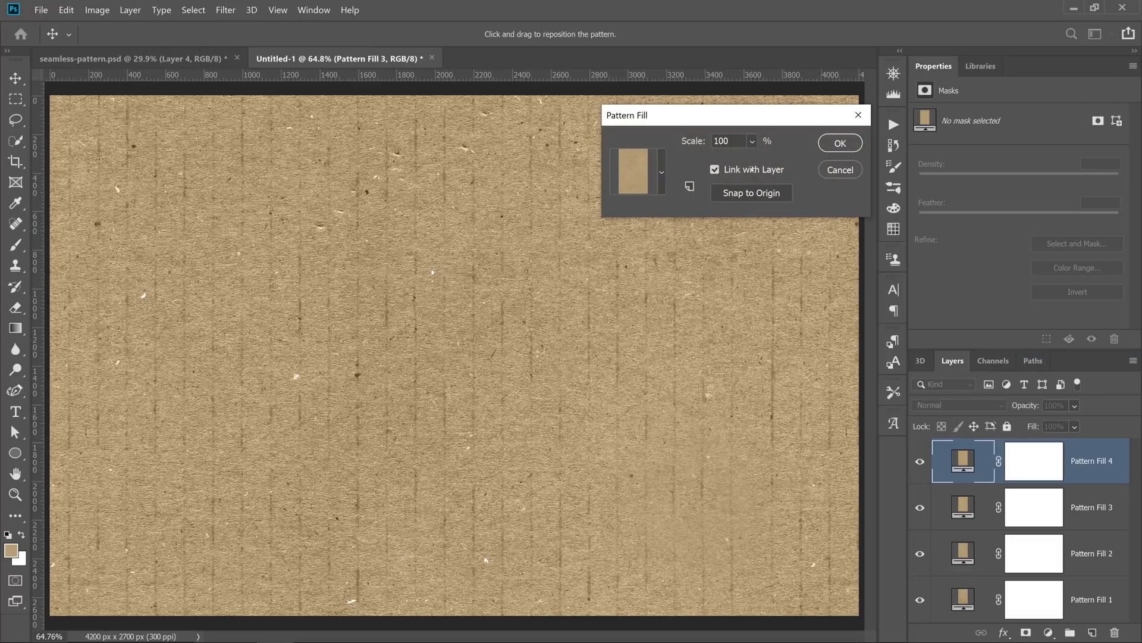
pyautogui.doubleClick(721, 140)
pyautogui.write('25')
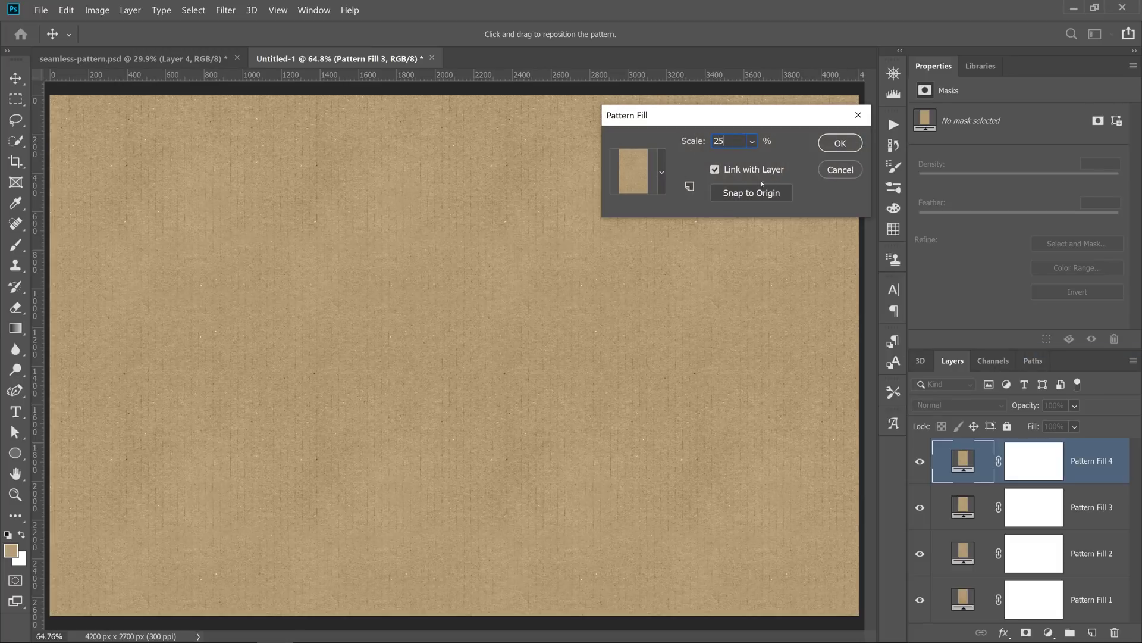
pyautogui.click(840, 143)
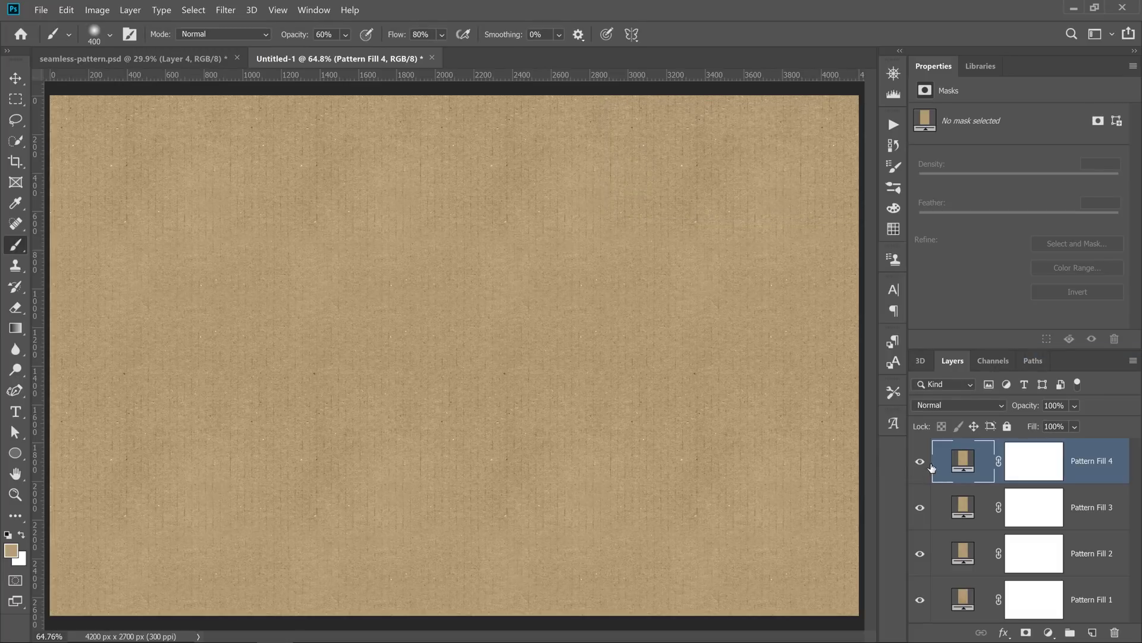
# Step: Toggle Pattern Fill 2, 3 and 4 visibility to compare the tiling
pyautogui.moveTo(921, 462); pyautogui.dragTo(928, 574)
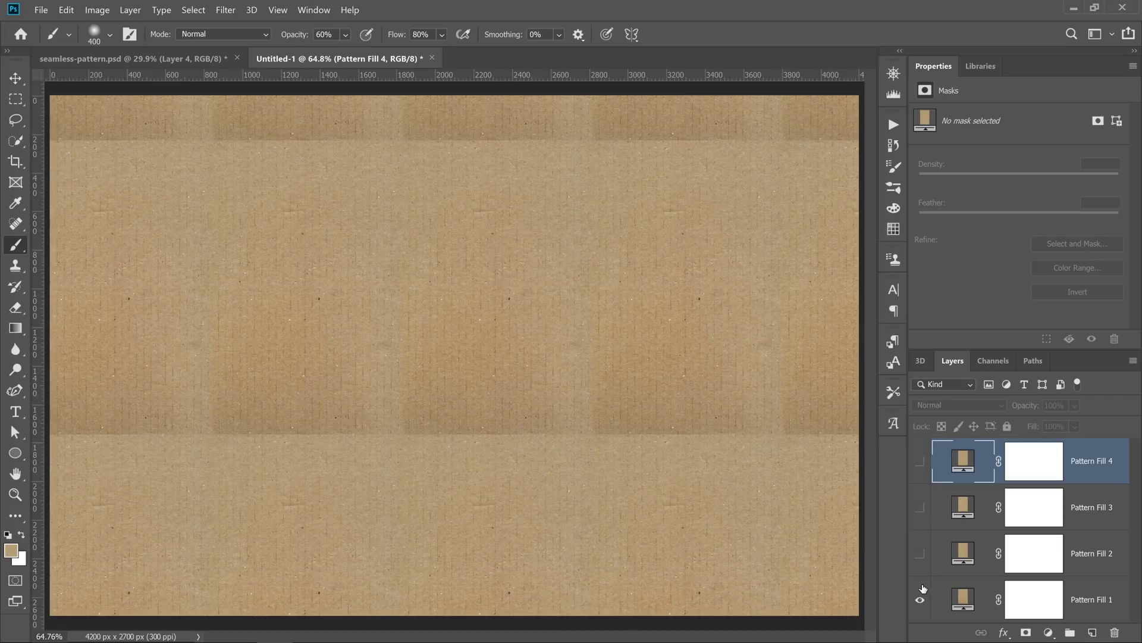
pyautogui.click(920, 553)
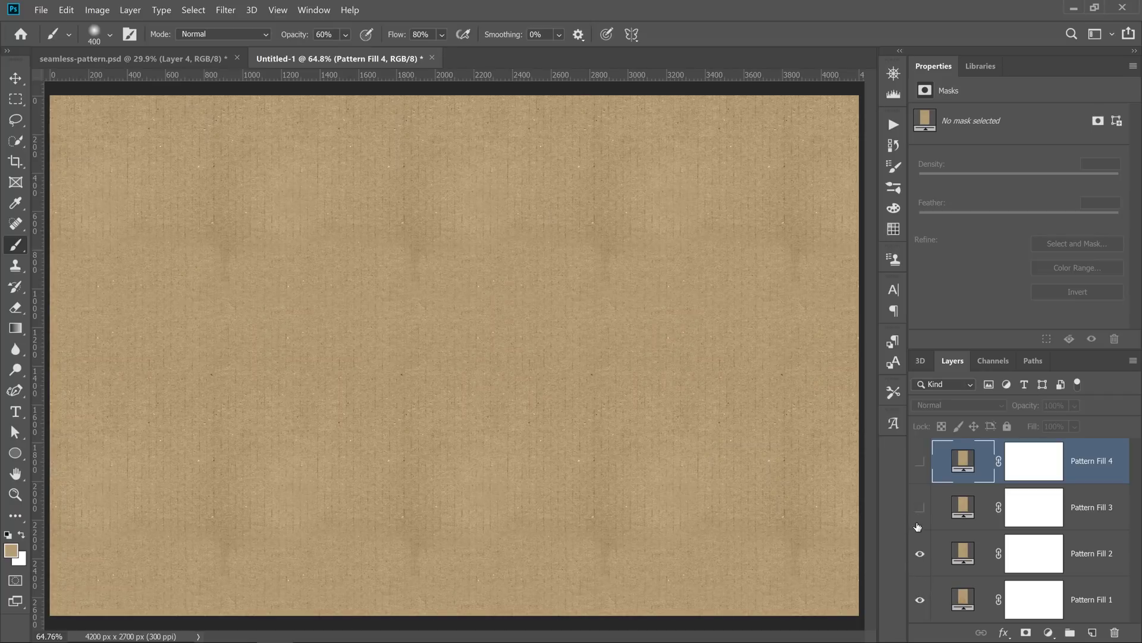
pyautogui.click(920, 507)
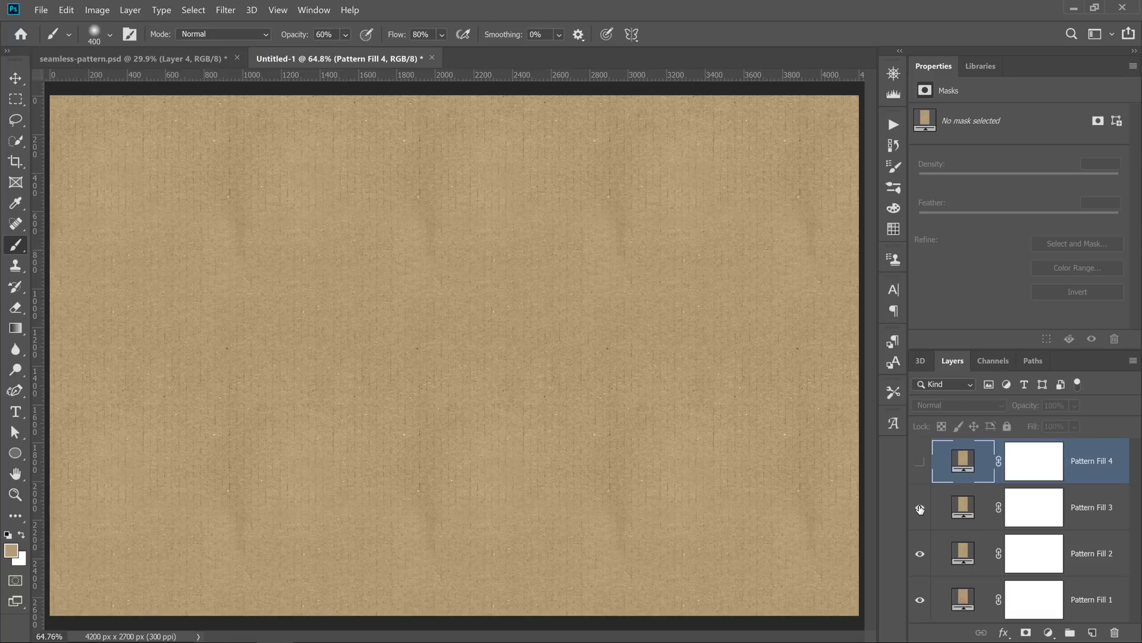
pyautogui.click(919, 461)
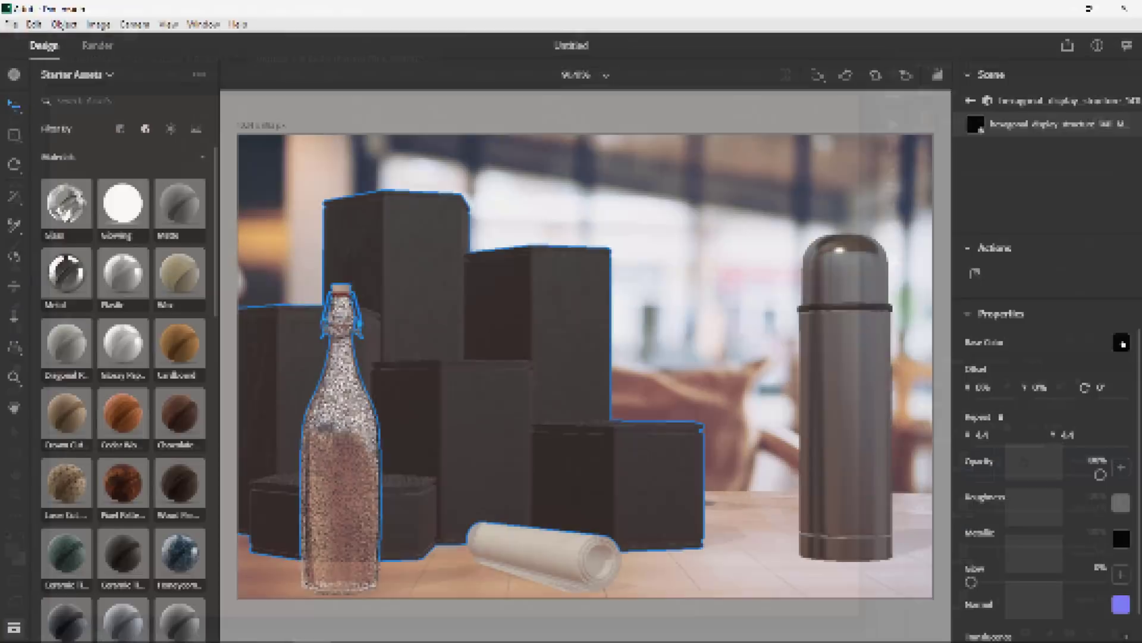
# Step: Set the box material's base colour to the seamless-pattern.psd image
pyautogui.click(1121, 343)
pyautogui.click(967, 192)
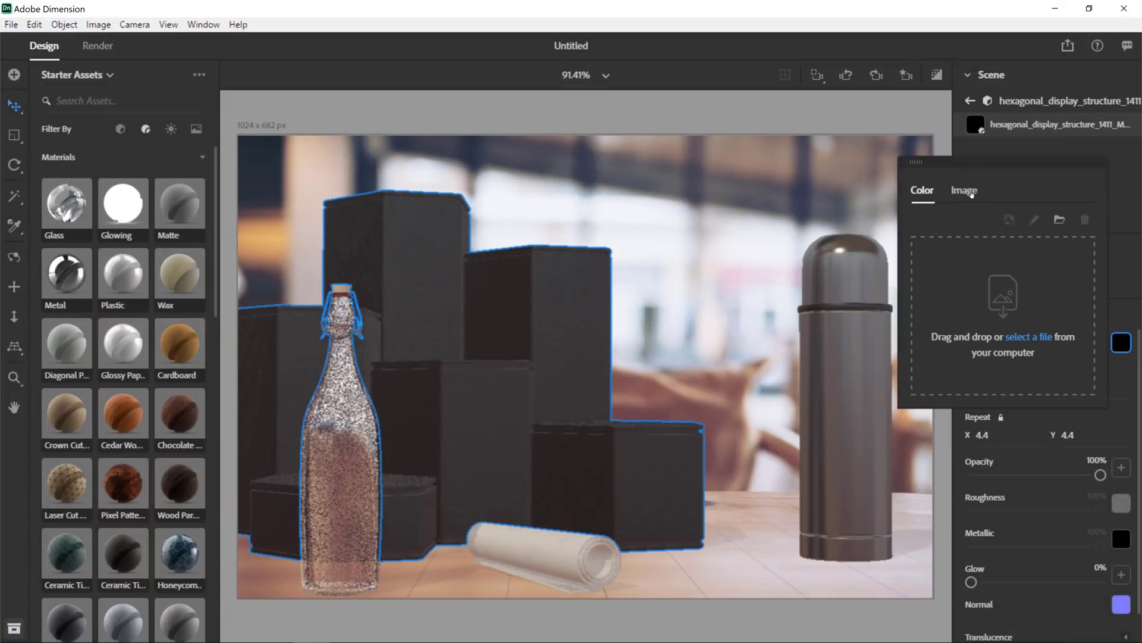
pyautogui.click(1025, 337)
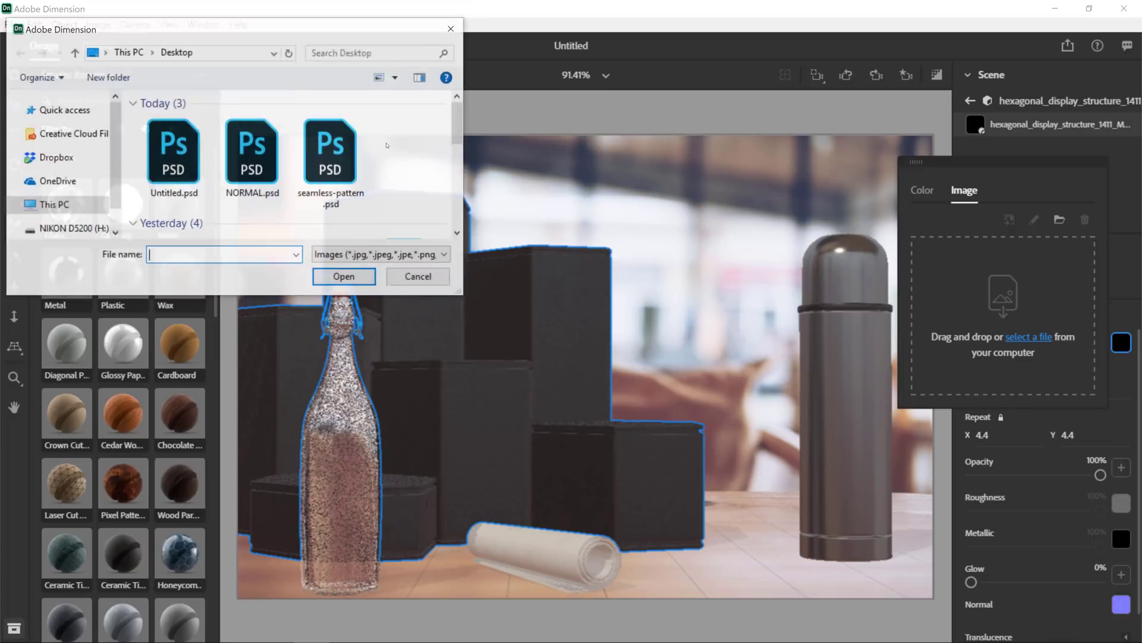
pyautogui.click(327, 153)
pyautogui.click(347, 277)
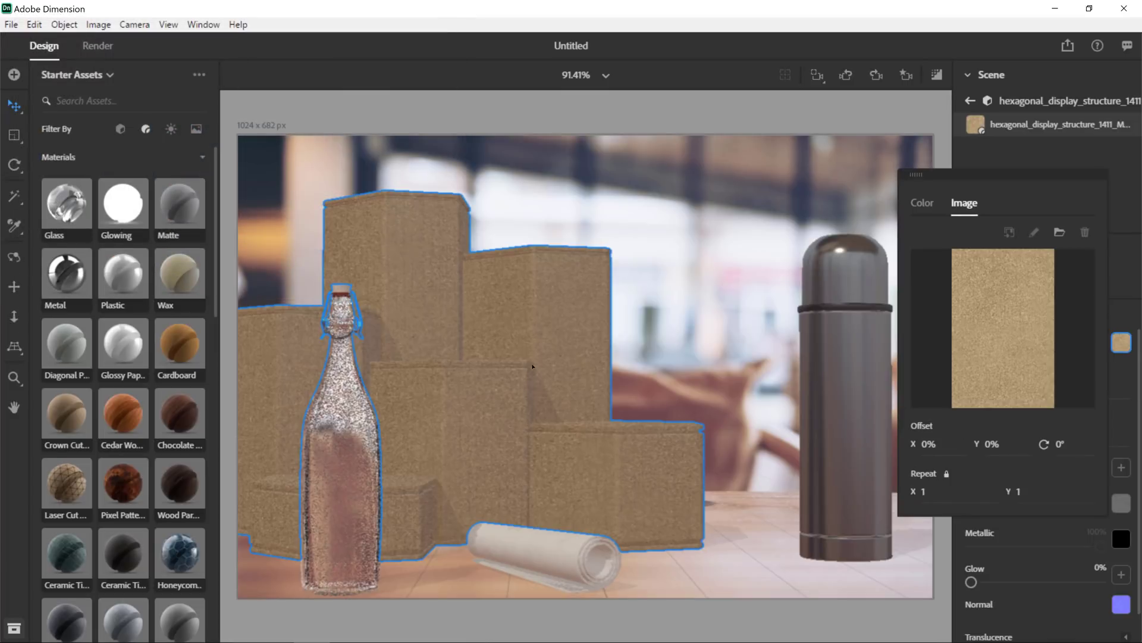